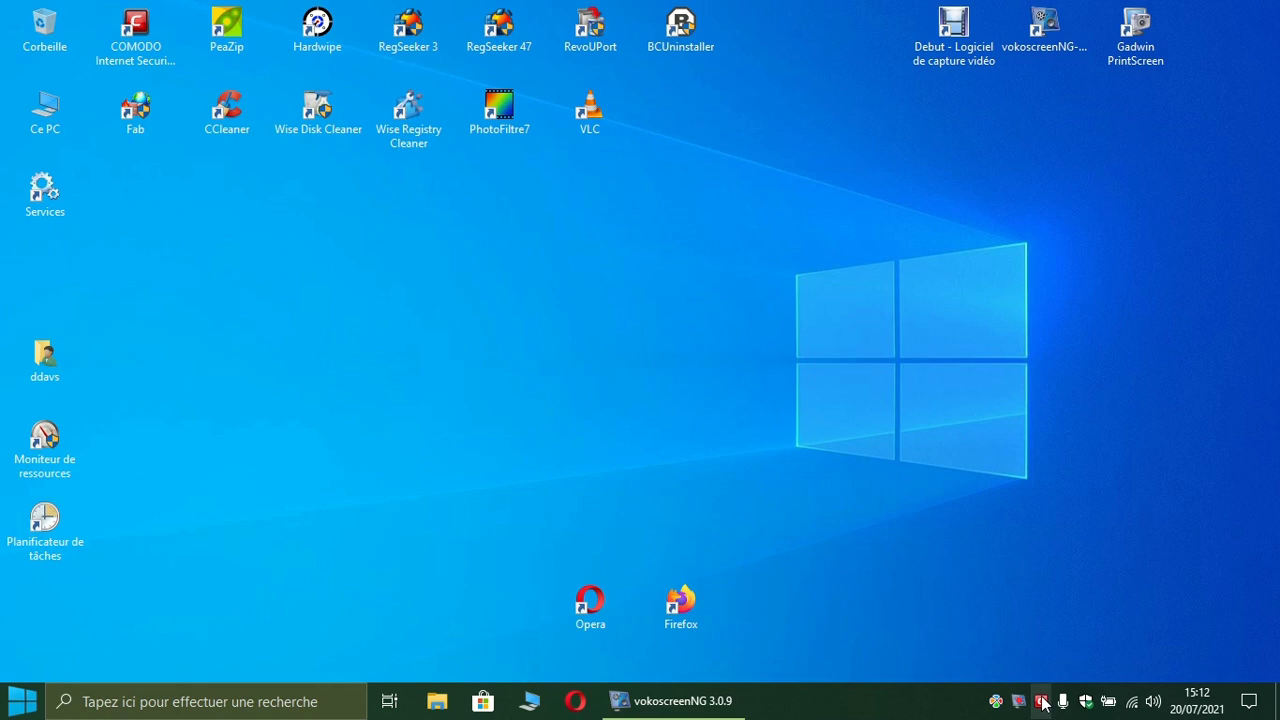
Step: Open COMODO Internet Security, review its firewall settings under the advanced settings, and confirm them
{"action": "double_click", "coordinate": [1043, 703]}
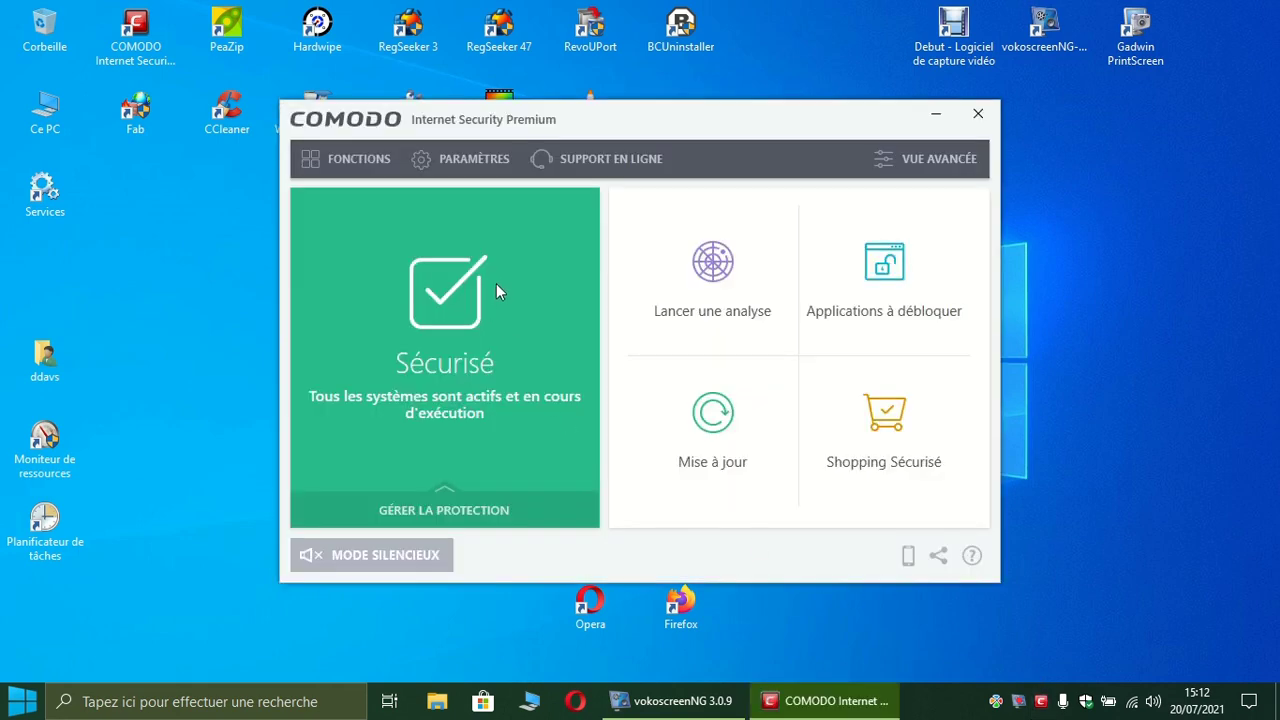
{"action": "left_click", "coordinate": [474, 160]}
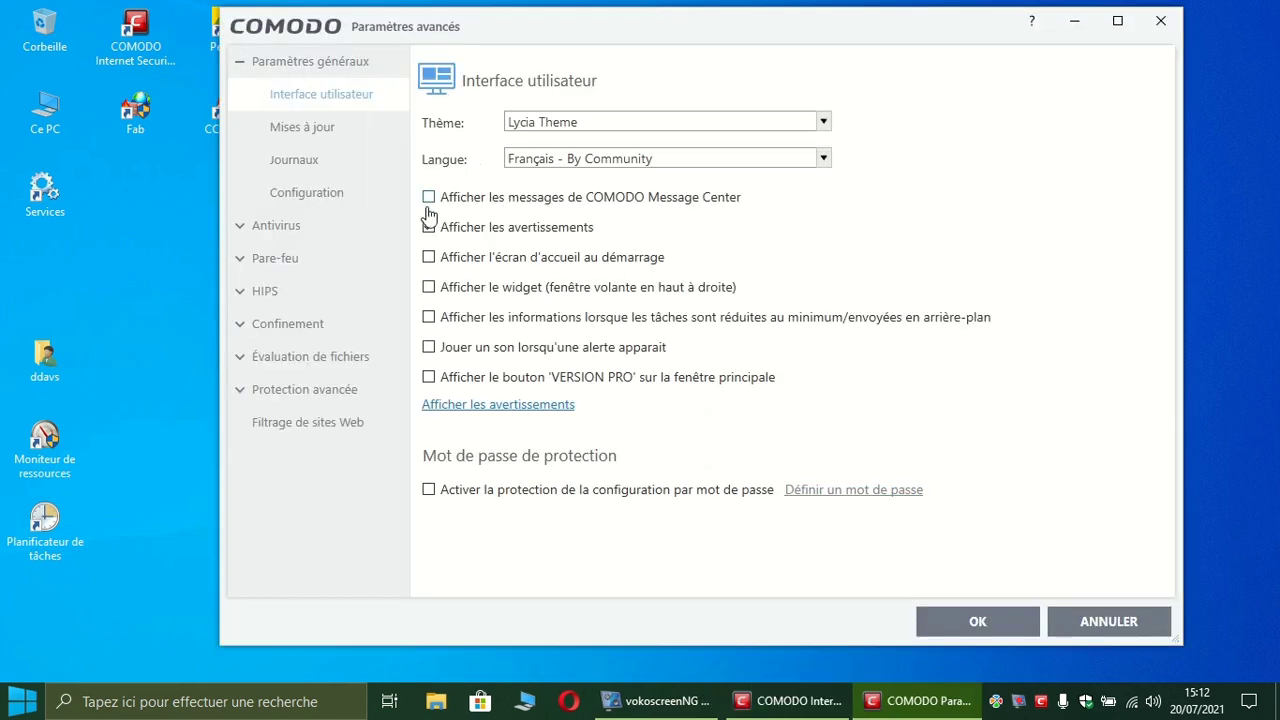
{"action": "left_click", "coordinate": [292, 262]}
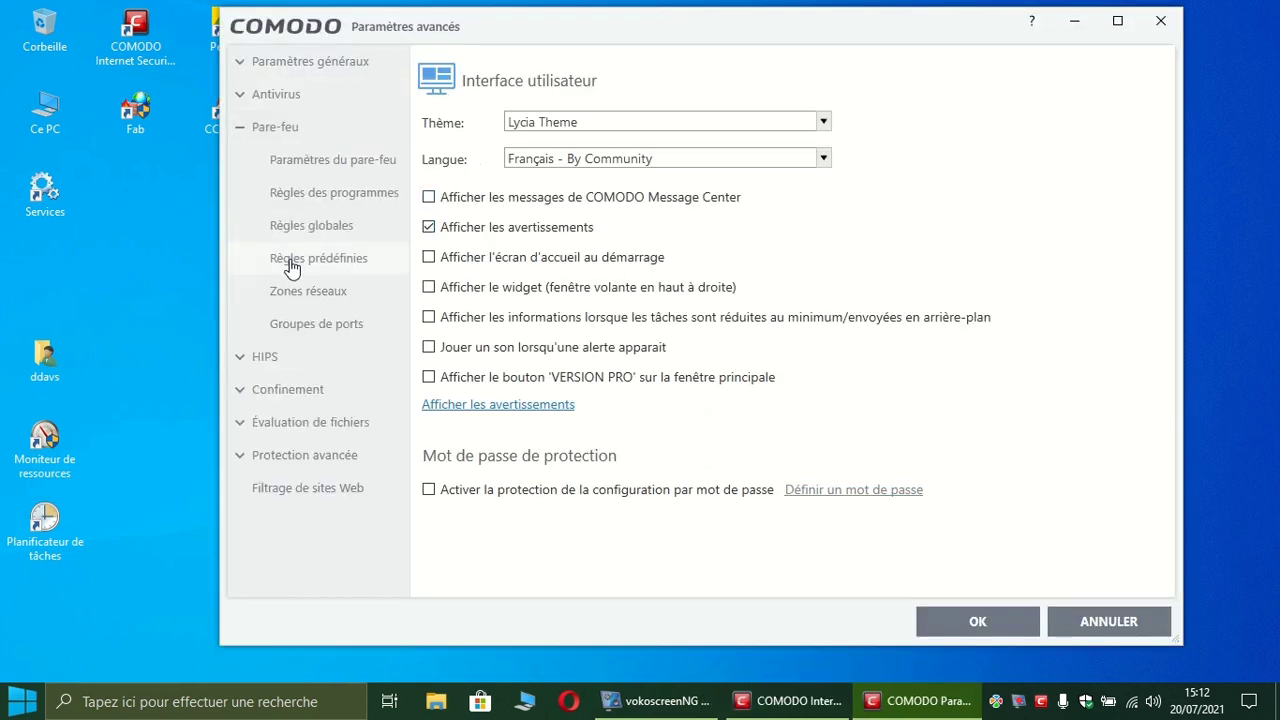
{"action": "left_click", "coordinate": [275, 132]}
{"action": "left_click", "coordinate": [275, 132]}
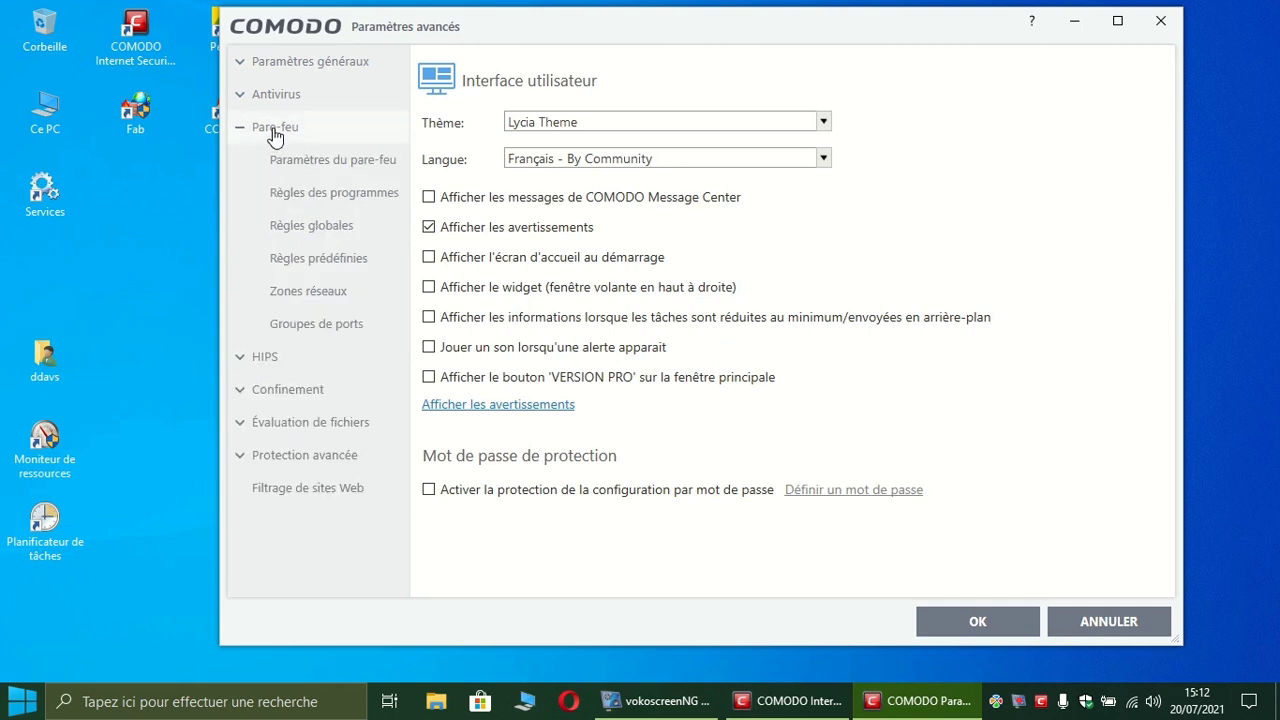
{"action": "left_click", "coordinate": [340, 166]}
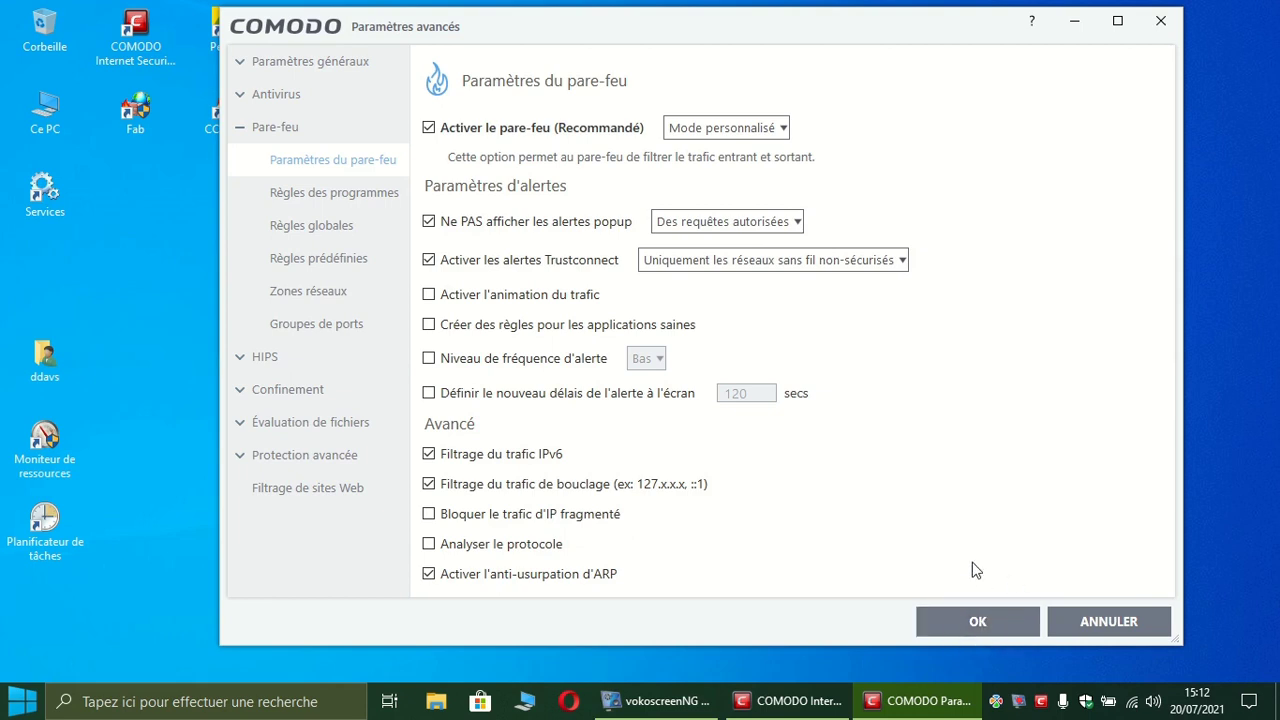
{"action": "left_click", "coordinate": [975, 622]}
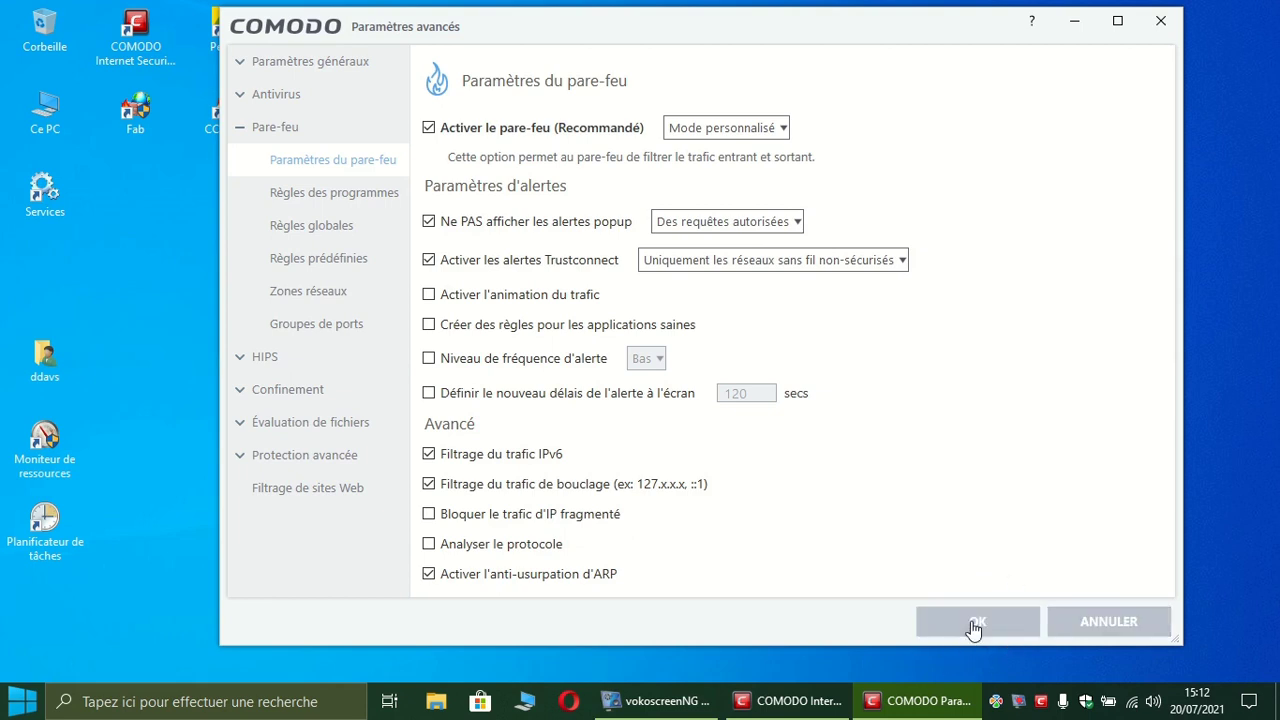
Step: Run COMODO's update check, and close COMODO and Wise Disk Cleaner to return to the desktop
{"action": "left_click", "coordinate": [735, 443]}
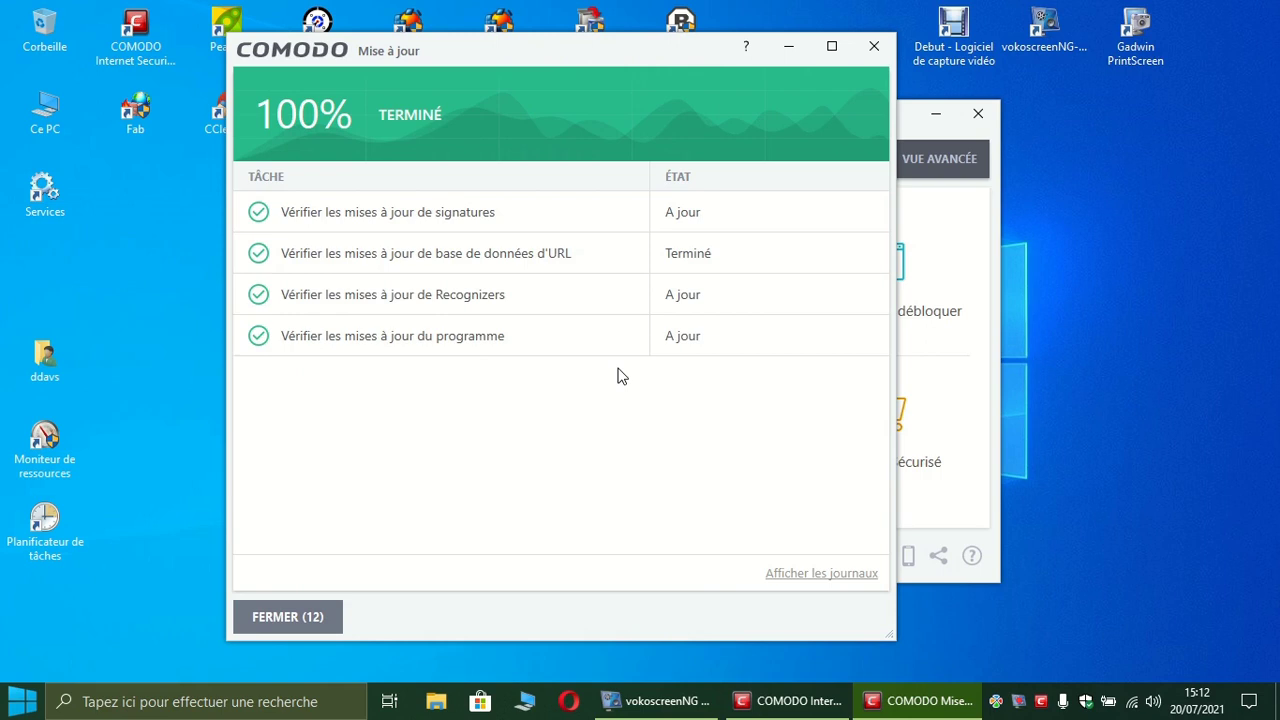
{"action": "left_click", "coordinate": [874, 48]}
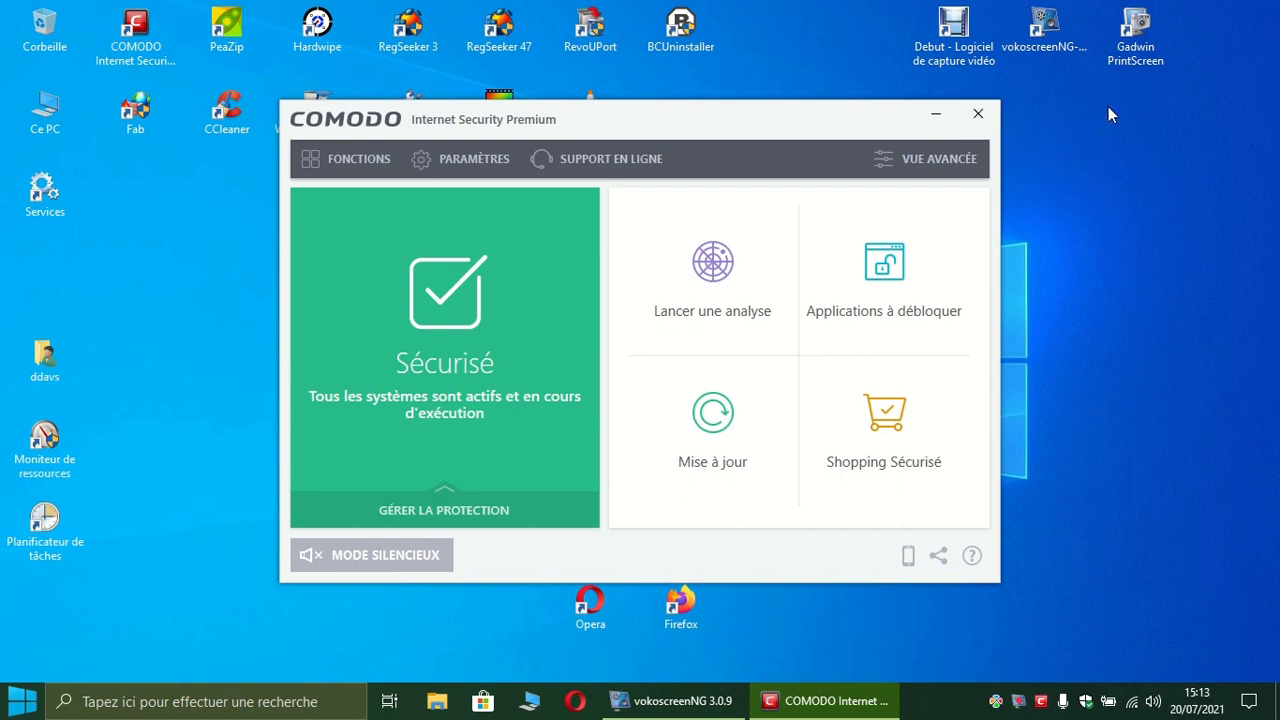
{"action": "left_click", "coordinate": [978, 114]}
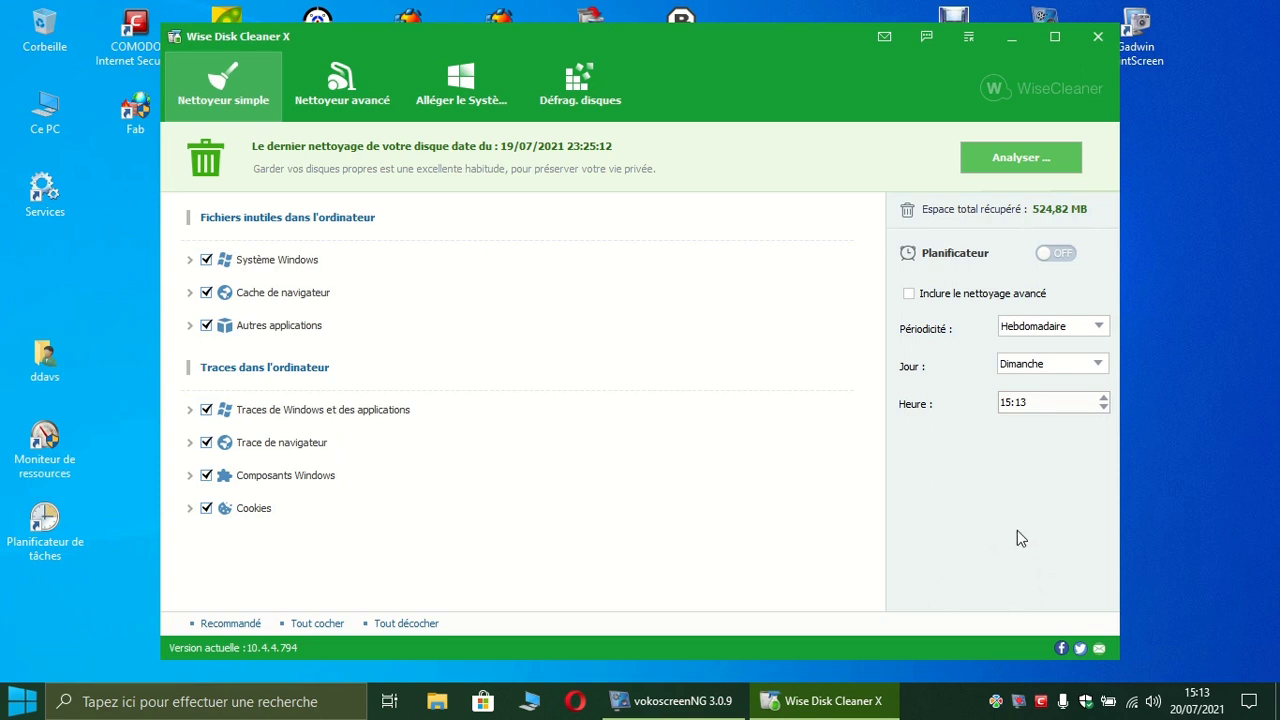
{"action": "left_click", "coordinate": [1098, 38]}
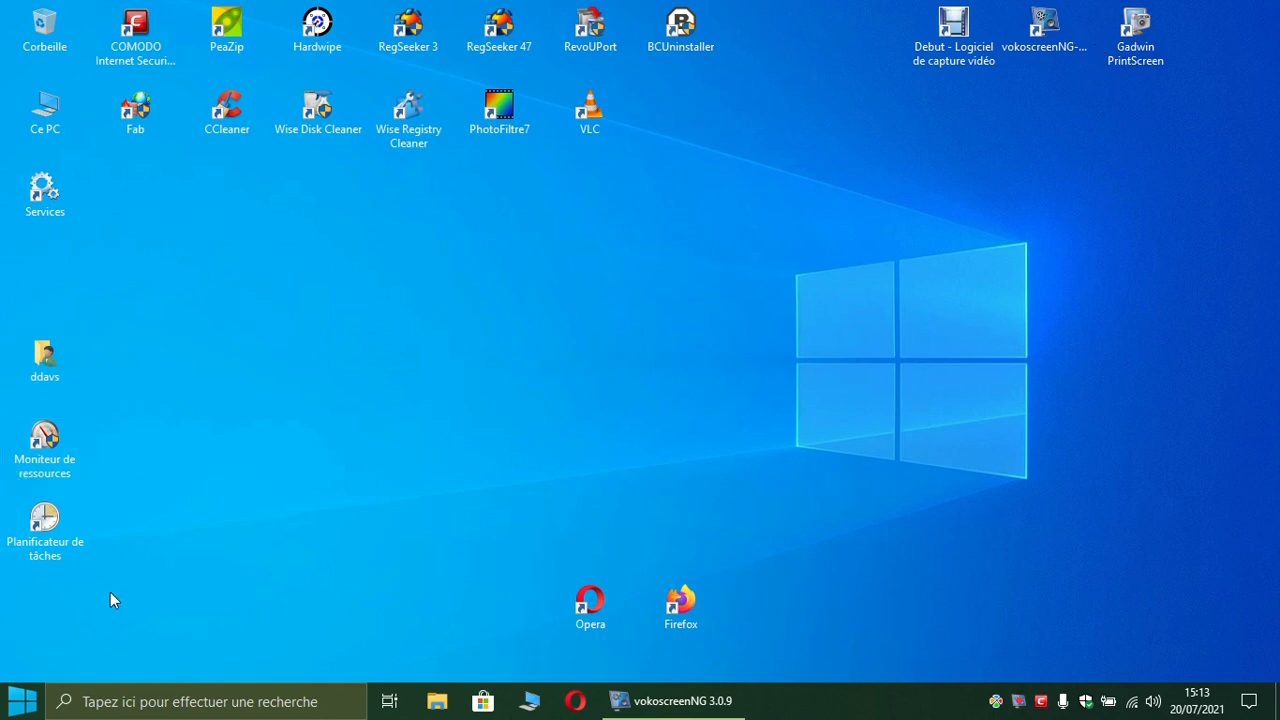
Step: Open the advanced settings of the Windows Defender firewall from the Control Panel and widen the navigation tree
{"action": "left_click", "coordinate": [24, 698]}
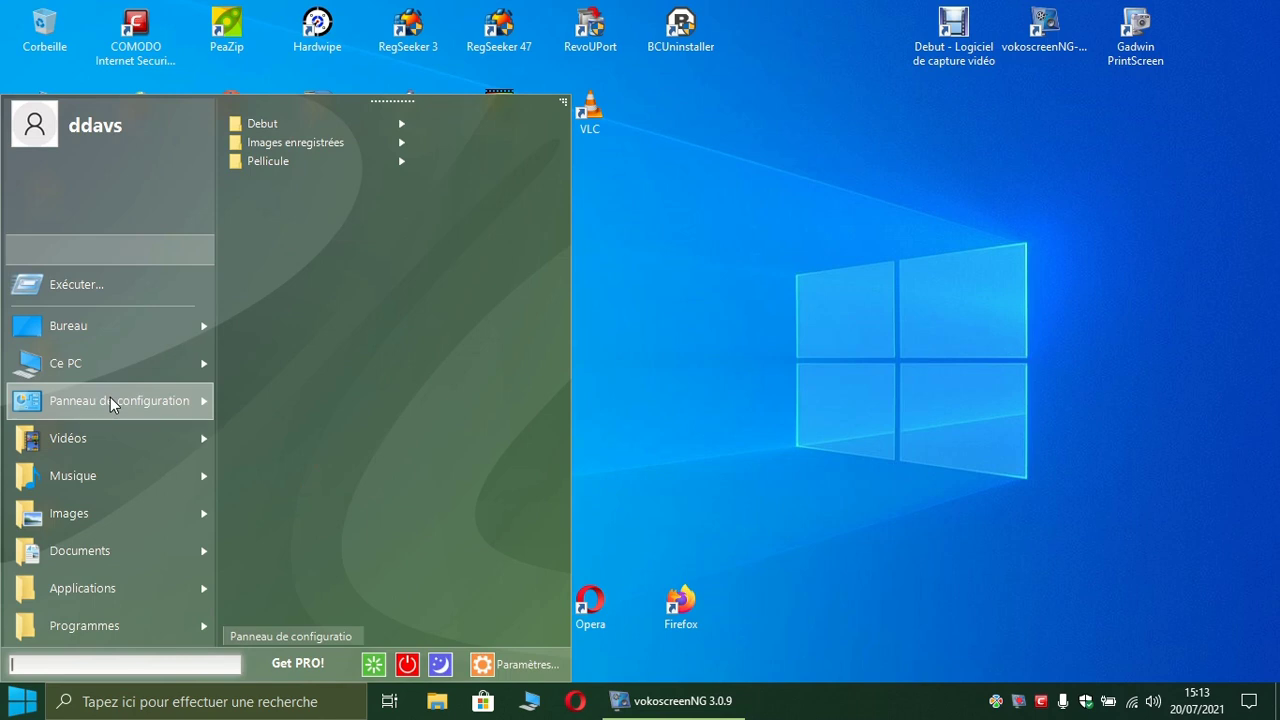
{"action": "mouse_move", "coordinate": [113, 402]}
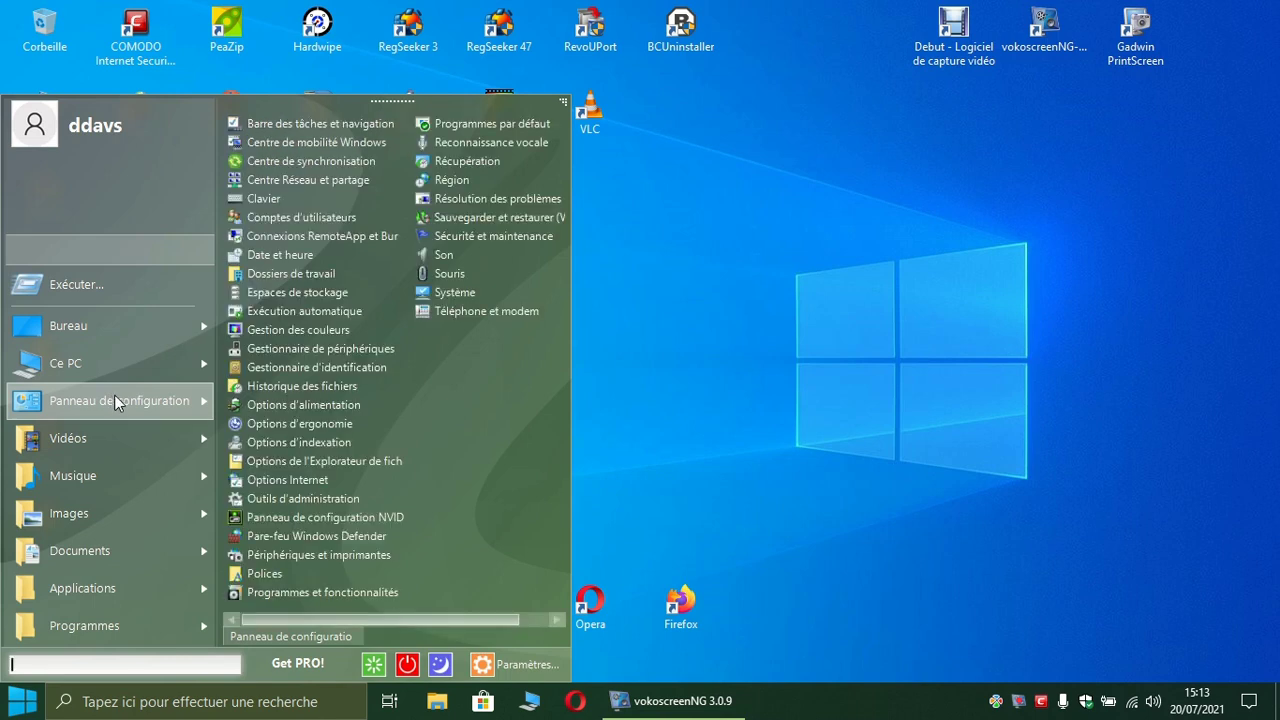
{"action": "left_click", "coordinate": [307, 537]}
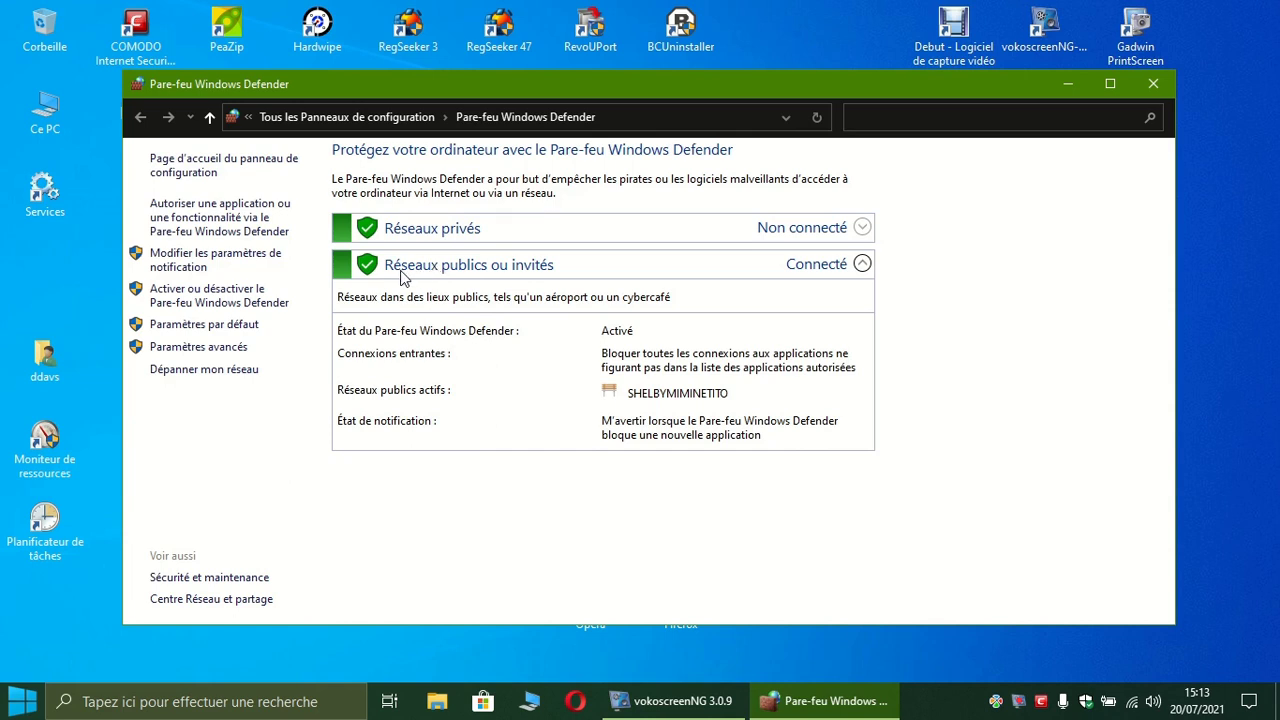
{"action": "left_click", "coordinate": [236, 350]}
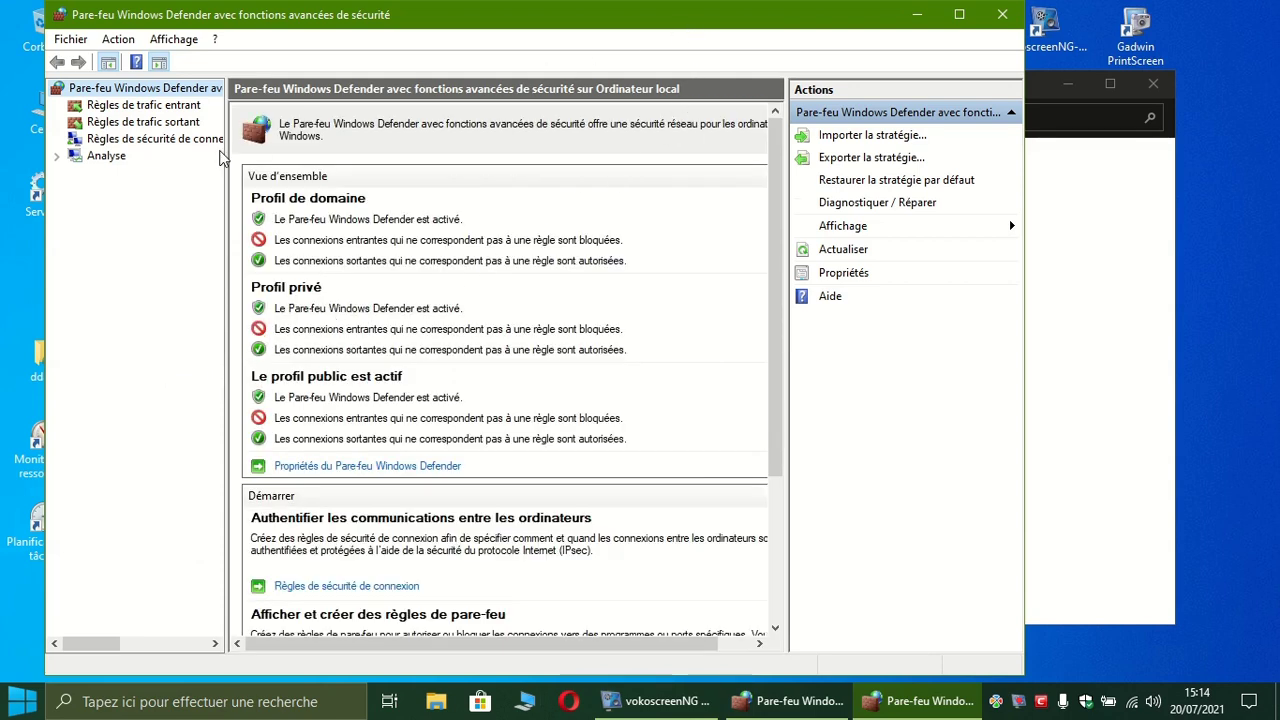
{"action": "left_click_drag", "start_coordinate": [224, 151], "coordinate": [306, 152]}
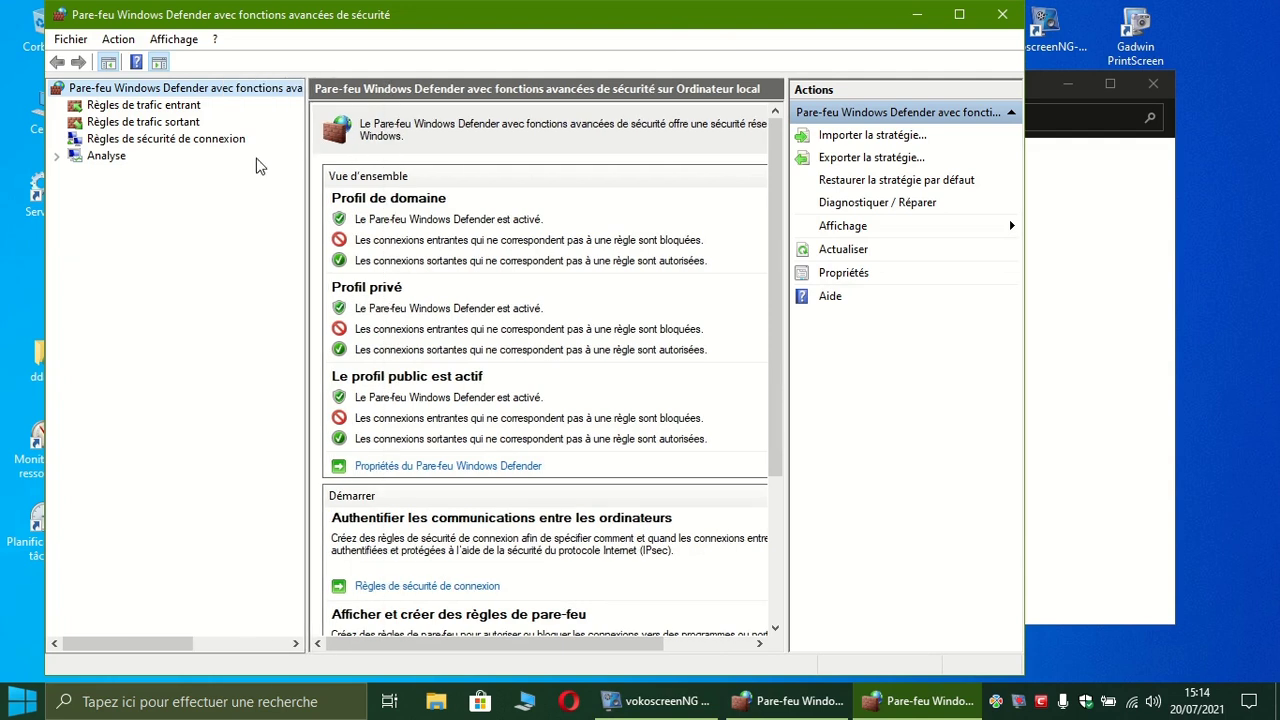
Step: Examine the list of inbound traffic rules to see which programs are blocked or allowed
{"action": "left_click", "coordinate": [150, 105]}
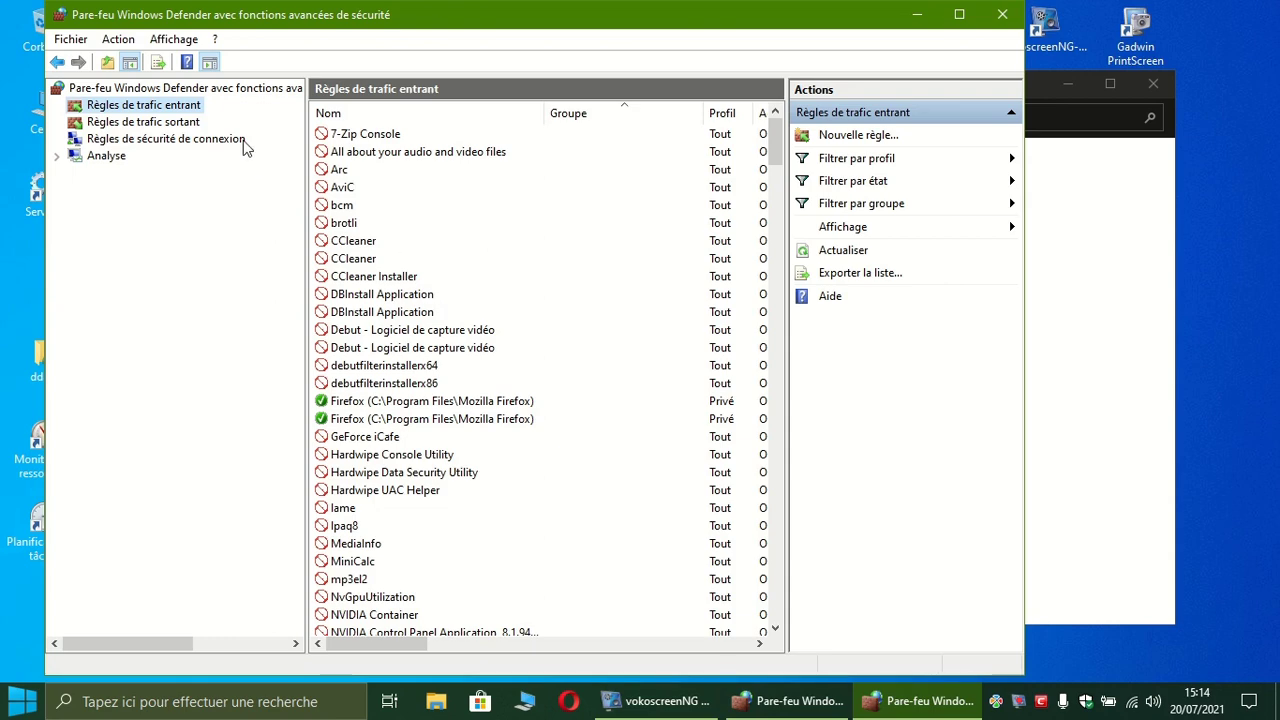
{"action": "scroll", "coordinate": [557, 263], "scroll_direction": "down", "scroll_amount": 15}
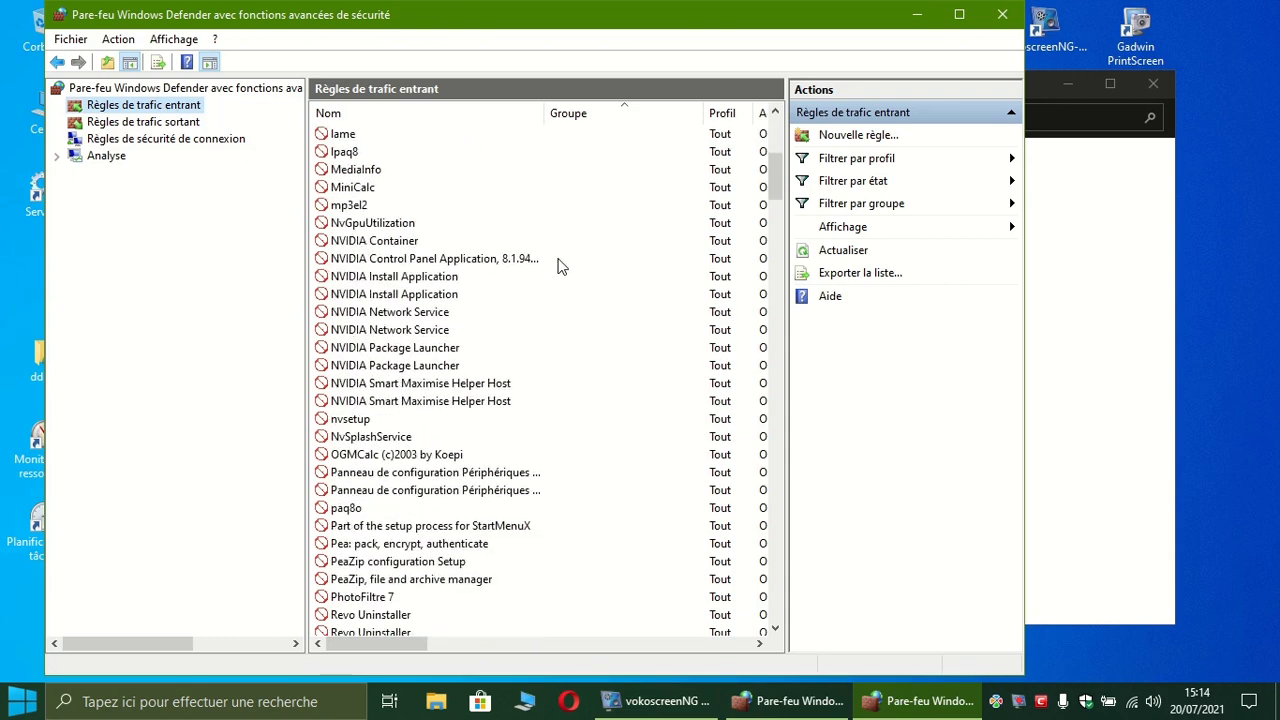
{"action": "scroll", "coordinate": [585, 332], "scroll_direction": "down", "scroll_amount": 20}
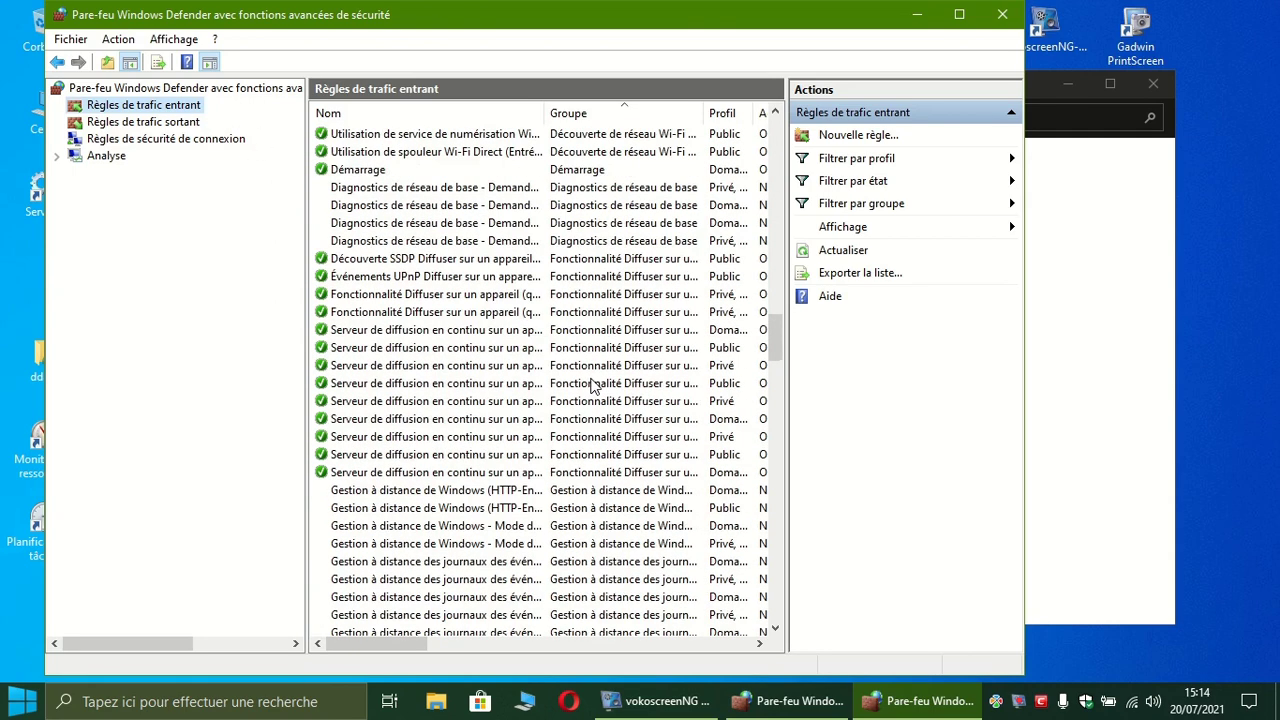
{"action": "scroll", "coordinate": [595, 388], "scroll_direction": "down", "scroll_amount": 20}
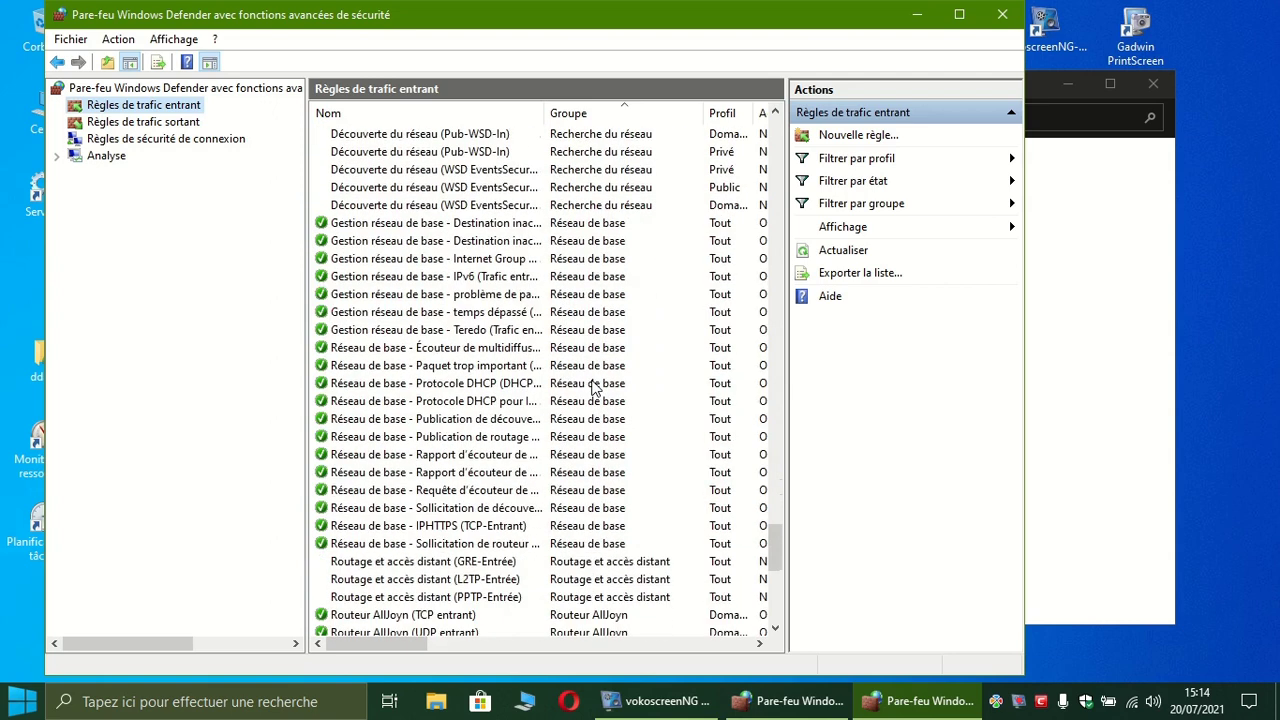
{"action": "scroll", "coordinate": [594, 388], "scroll_direction": "down", "scroll_amount": 2}
{"action": "scroll", "coordinate": [594, 388], "scroll_direction": "up", "scroll_amount": 20}
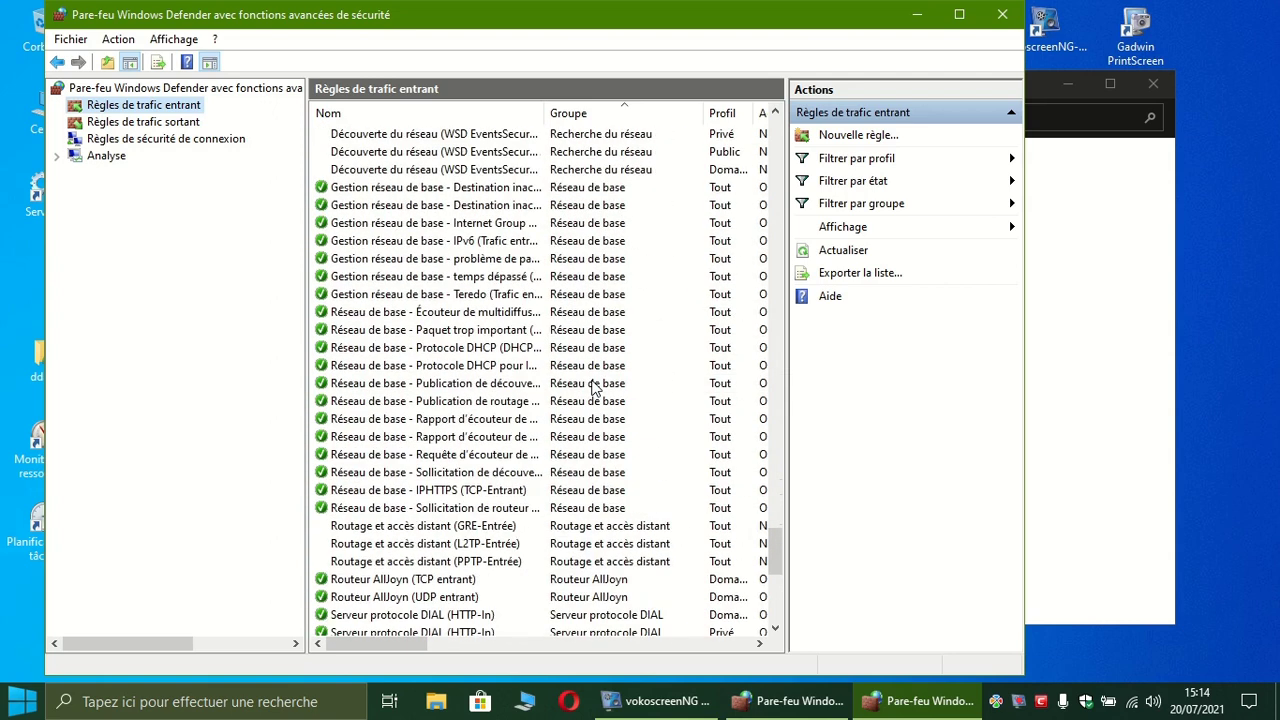
{"action": "scroll", "coordinate": [594, 388], "scroll_direction": "up", "scroll_amount": 20}
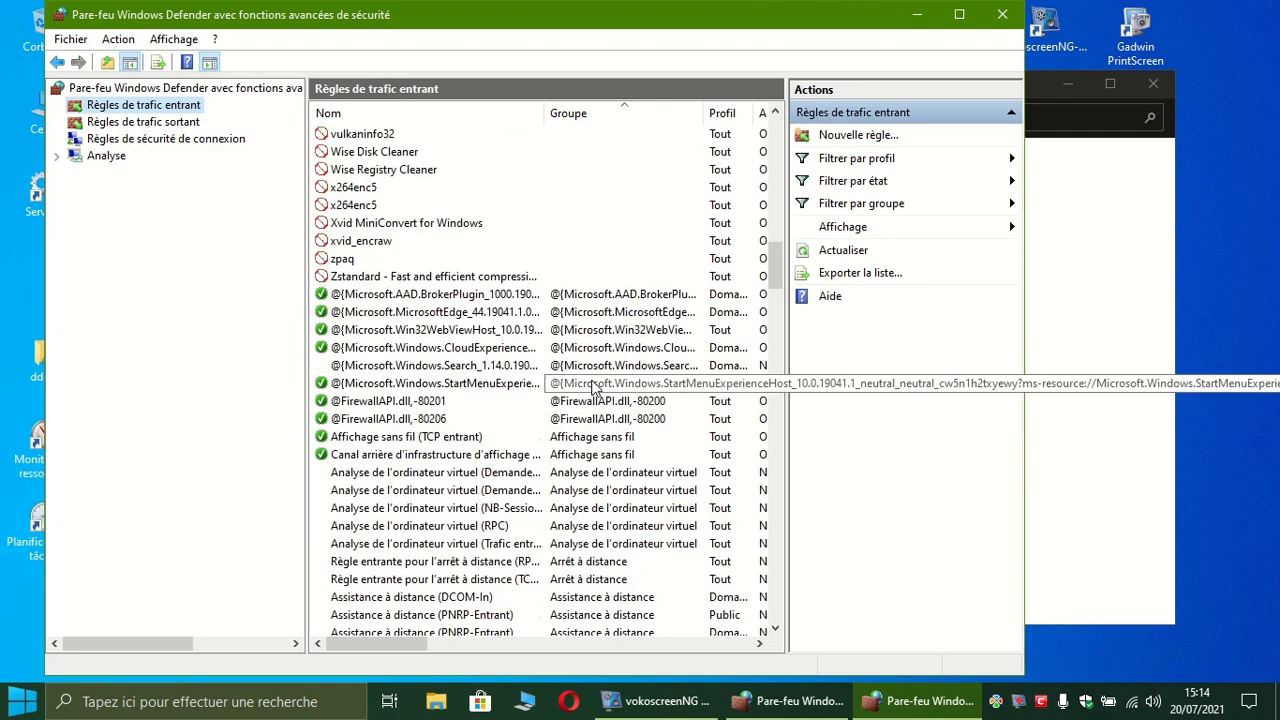
{"action": "scroll", "coordinate": [573, 422], "scroll_direction": "up", "scroll_amount": 1}
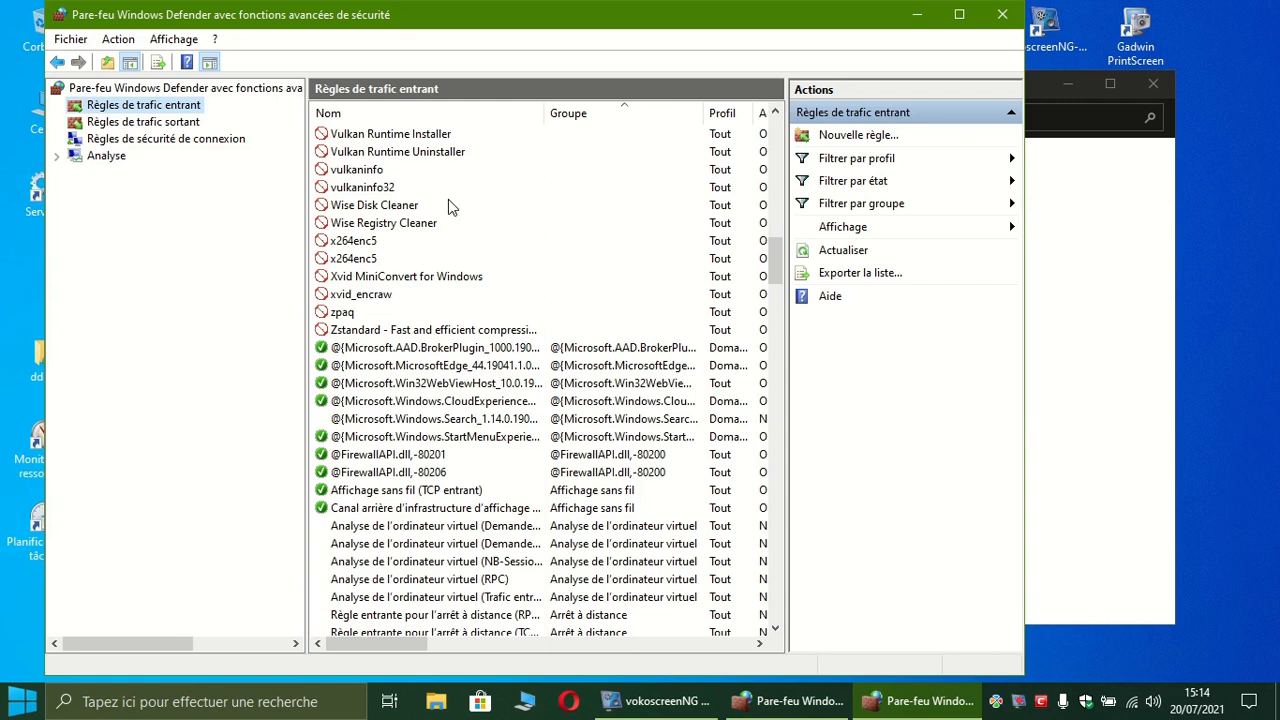
Step: Examine the outbound traffic rules for the blocked programs
{"action": "left_click", "coordinate": [185, 124]}
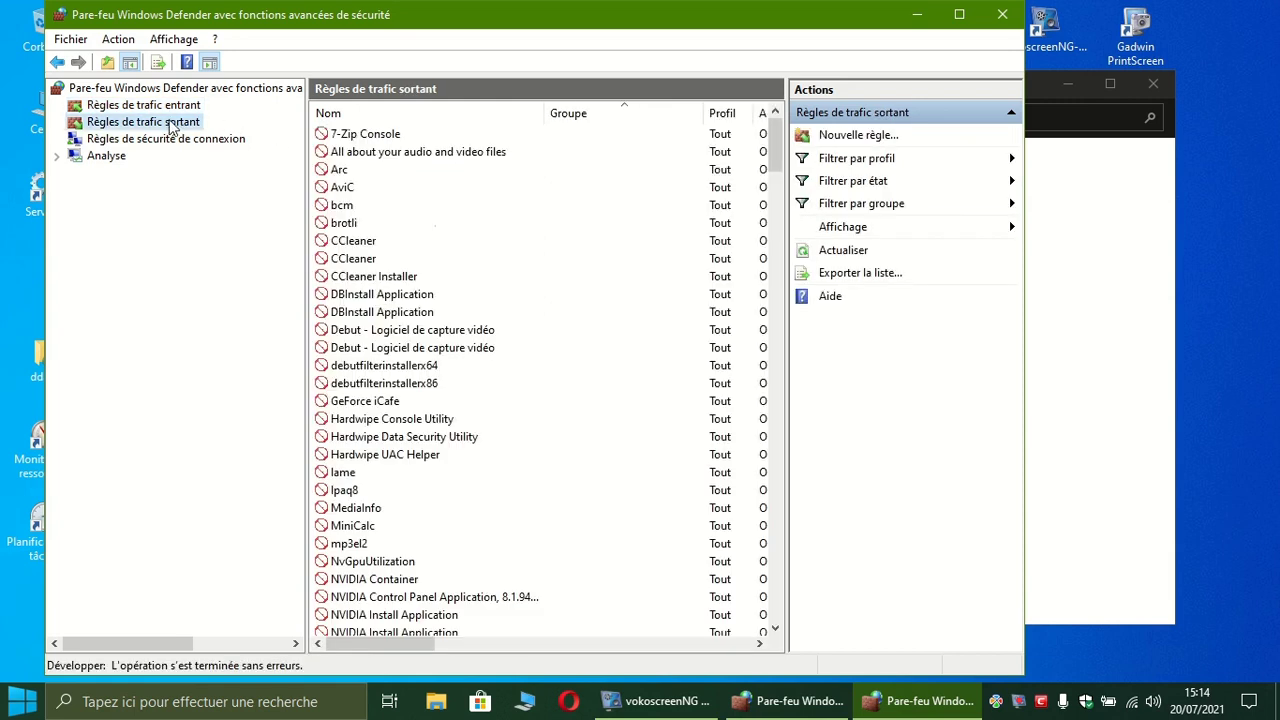
{"action": "scroll", "coordinate": [467, 243], "scroll_direction": "down", "scroll_amount": 13}
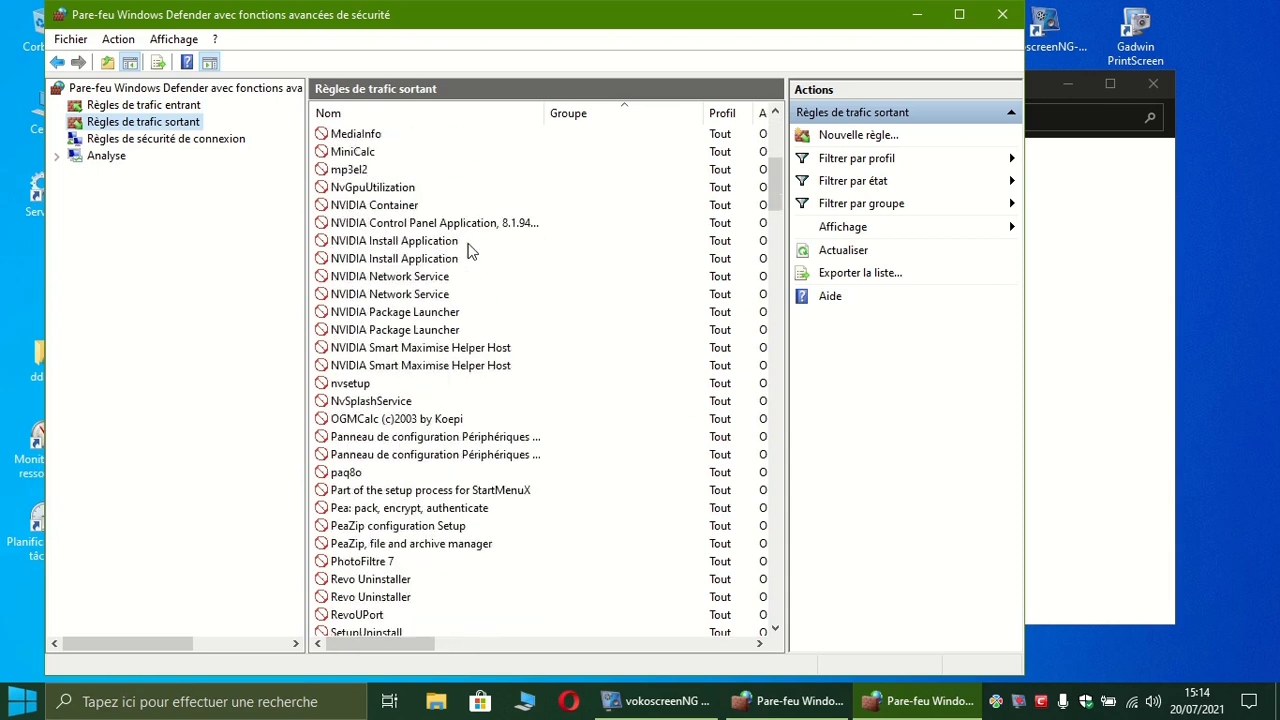
{"action": "scroll", "coordinate": [471, 250], "scroll_direction": "down", "scroll_amount": 5}
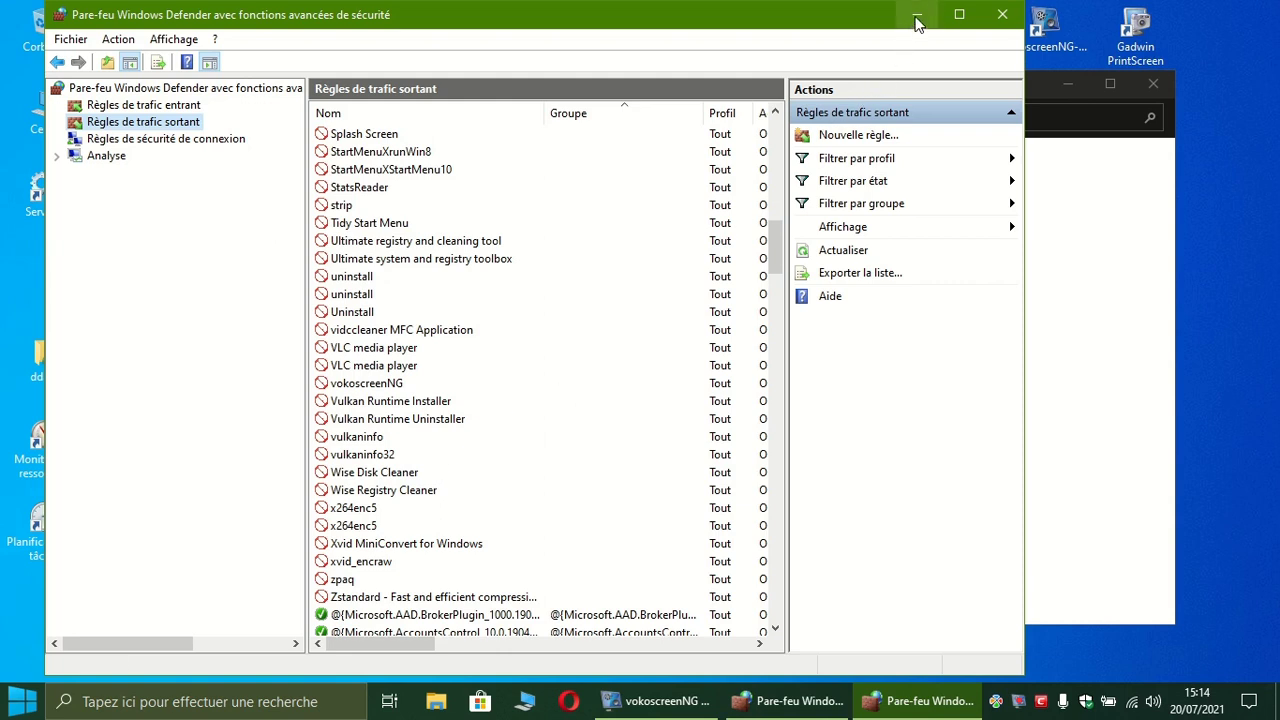
Step: Move both firewall windows aside to expose the desktop shortcuts, with the advanced security window in front
{"action": "left_click_drag", "start_coordinate": [517, 24], "coordinate": [608, 223]}
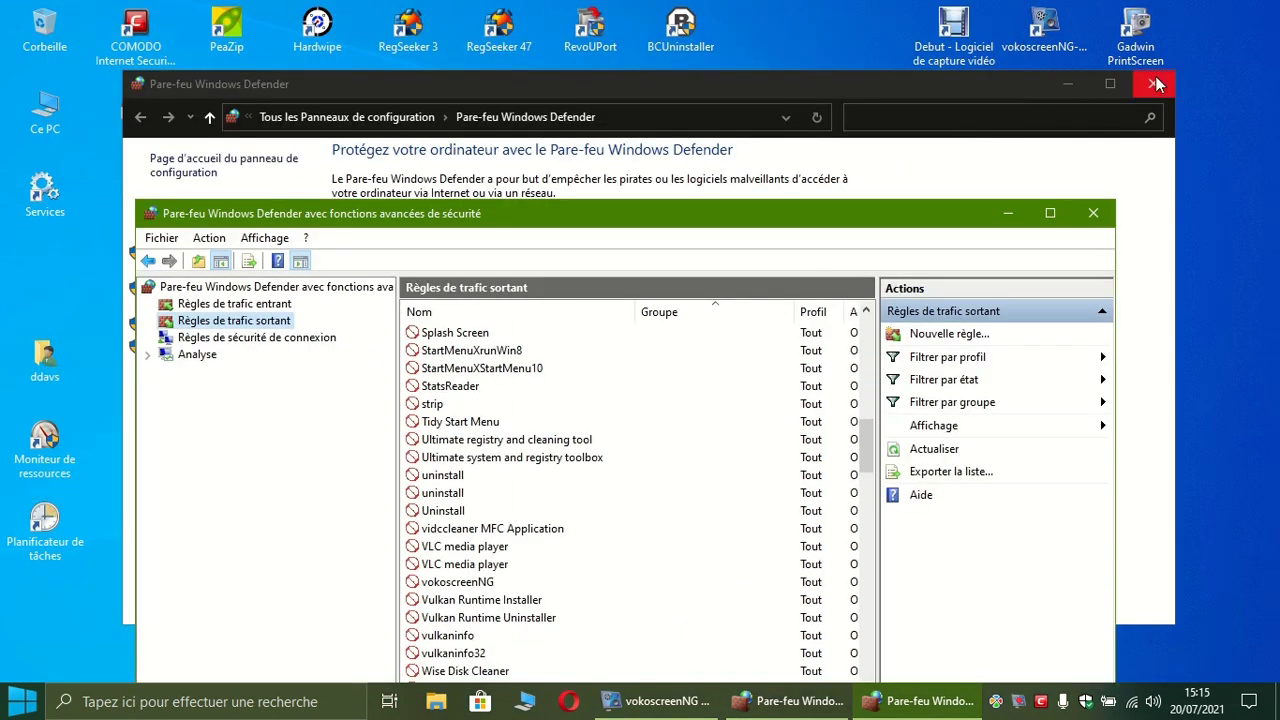
{"action": "left_click_drag", "start_coordinate": [860, 218], "coordinate": [993, 34]}
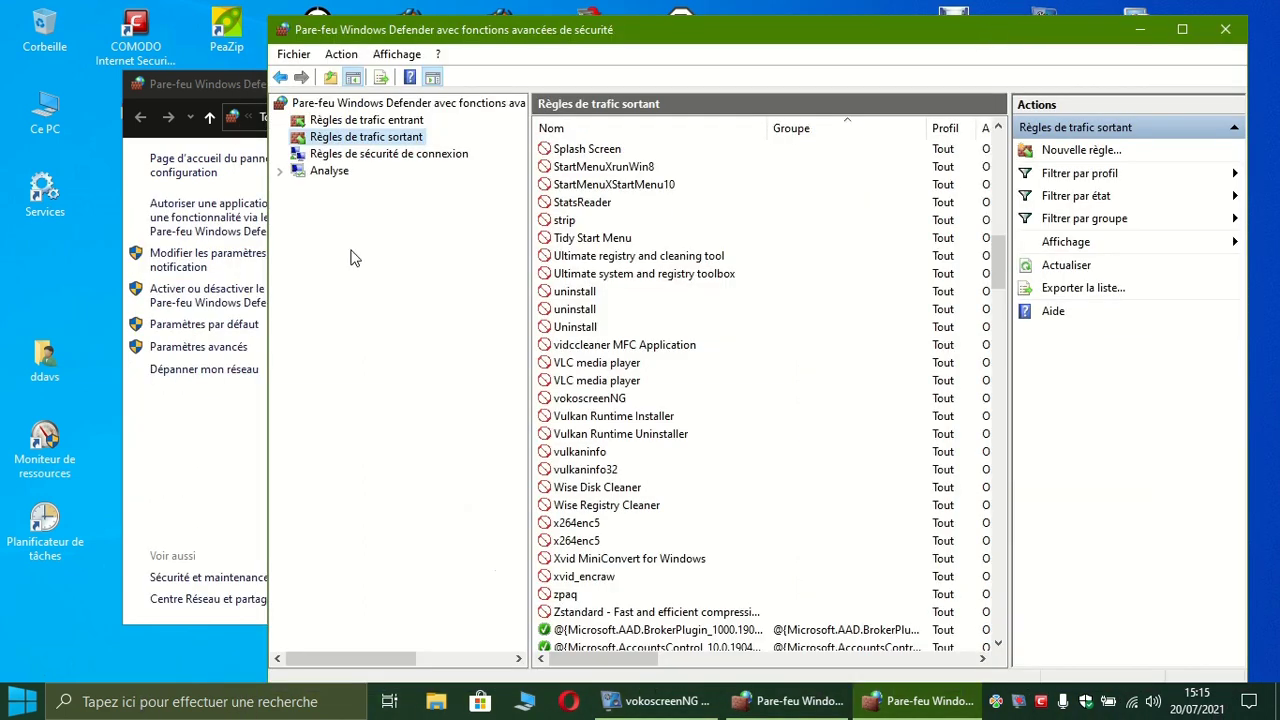
{"action": "left_click_drag", "start_coordinate": [370, 38], "coordinate": [807, 71]}
{"action": "left_click_drag", "start_coordinate": [323, 84], "coordinate": [706, 93]}
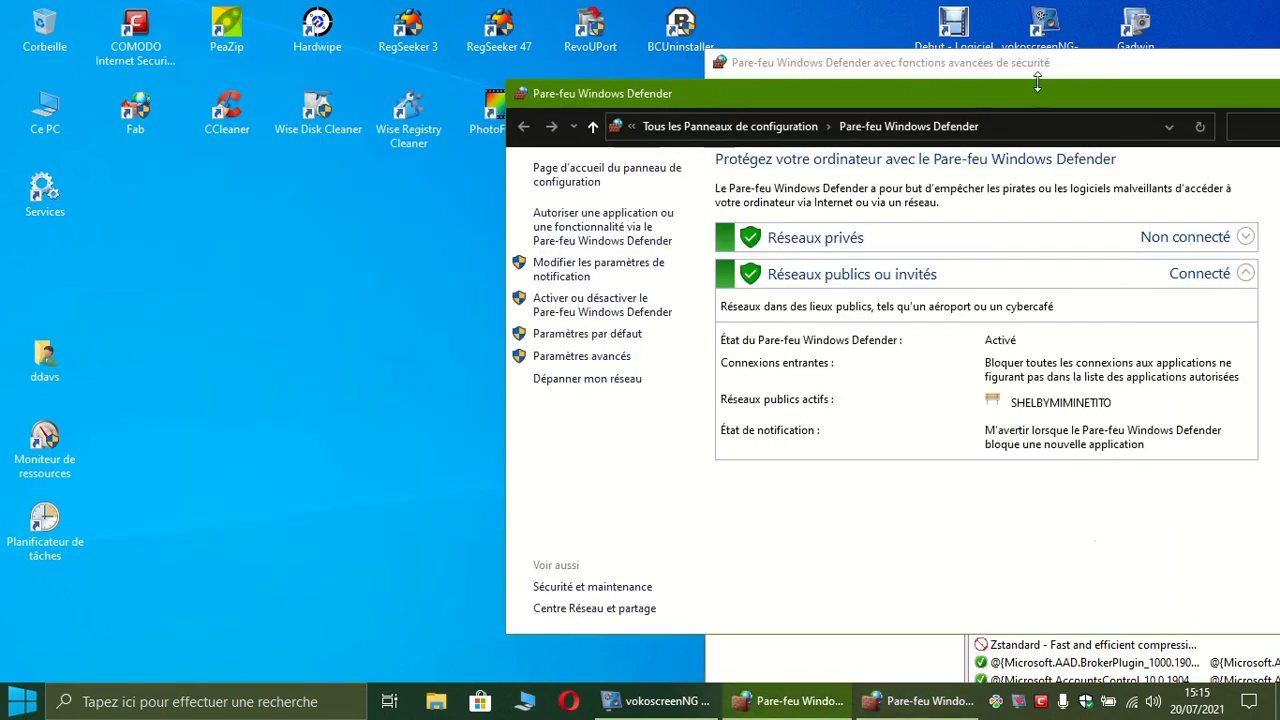
{"action": "left_click", "coordinate": [1130, 78]}
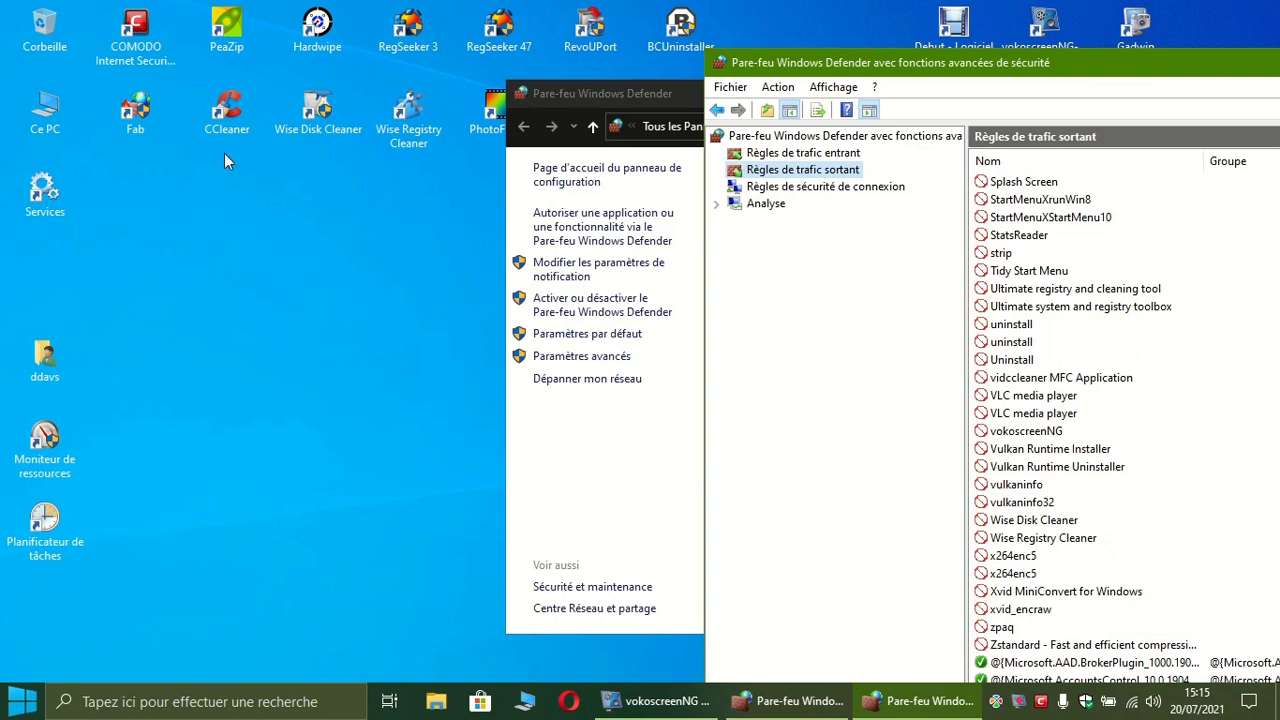
Step: Launch Firewall App Blocker from the Fab desktop shortcut and sort its outbound rules by name
{"action": "left_click", "coordinate": [142, 110]}
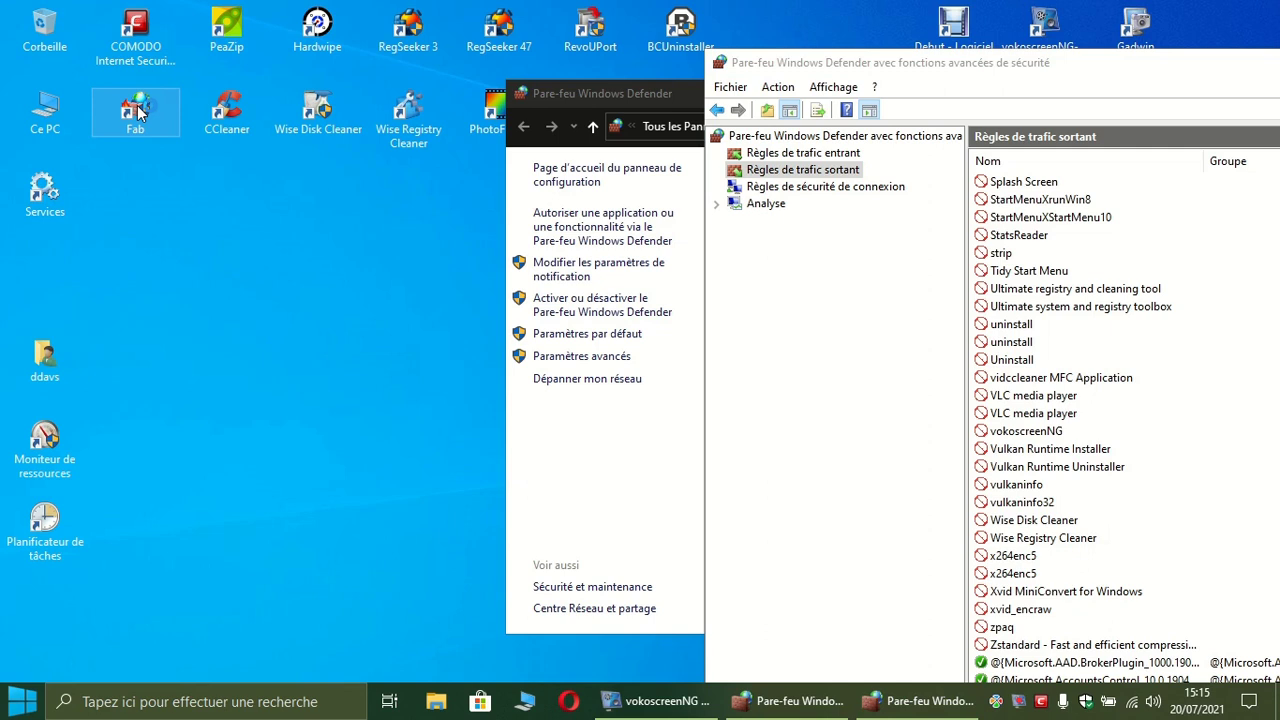
{"action": "double_click", "coordinate": [139, 112]}
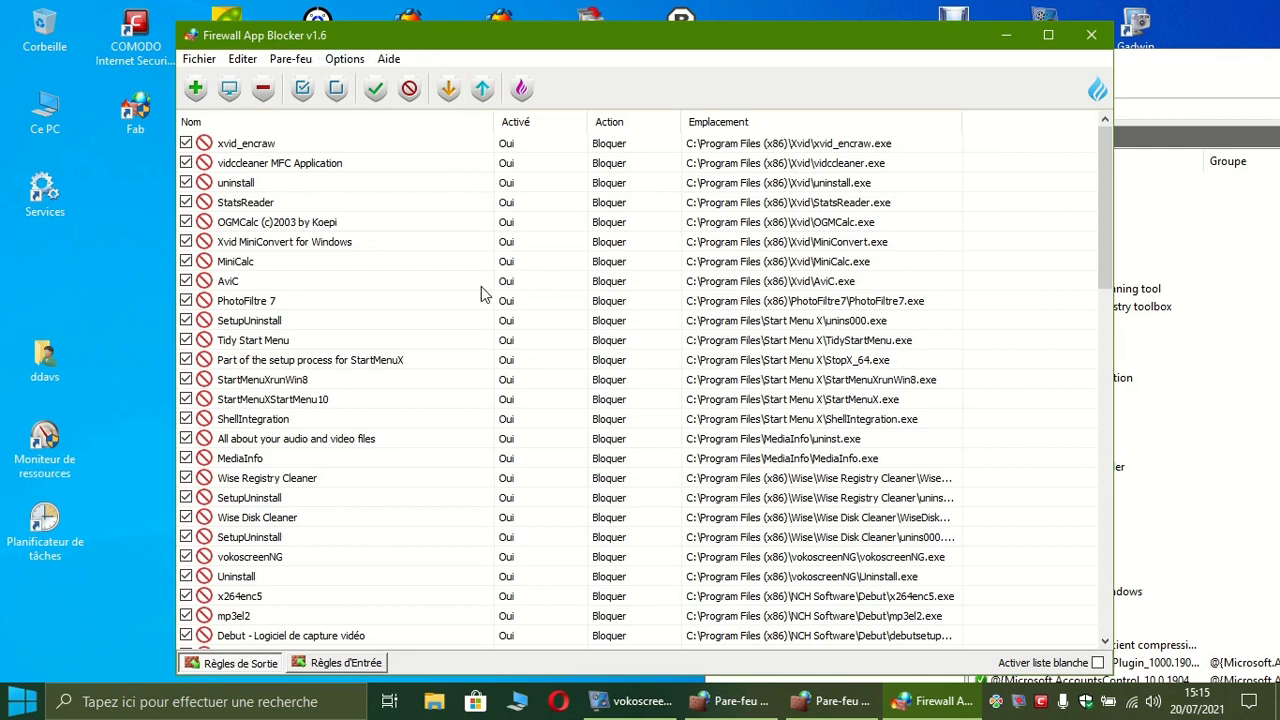
{"action": "left_click", "coordinate": [280, 124]}
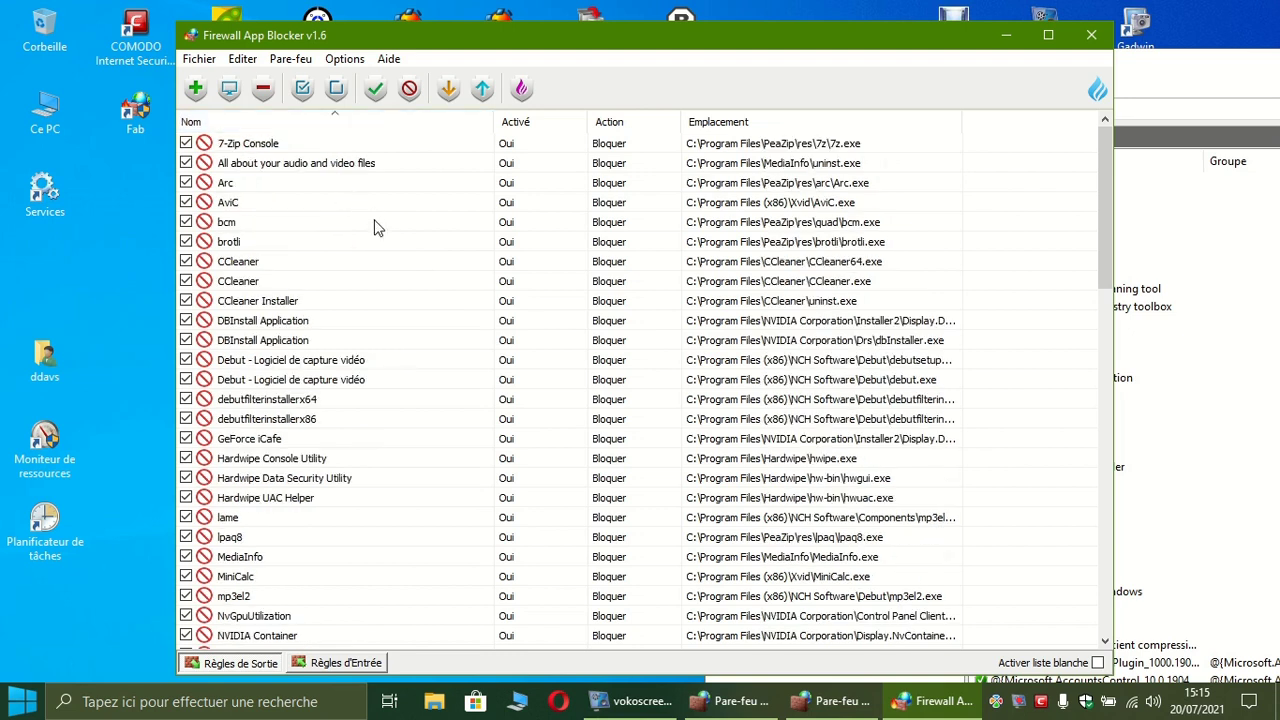
Step: Delete the Wise Disk Cleaner blocking rule from the outbound rules in Firewall App Blocker
{"action": "scroll", "coordinate": [406, 250], "scroll_direction": "down", "scroll_amount": 8}
{"action": "scroll", "coordinate": [406, 246], "scroll_direction": "down", "scroll_amount": 8}
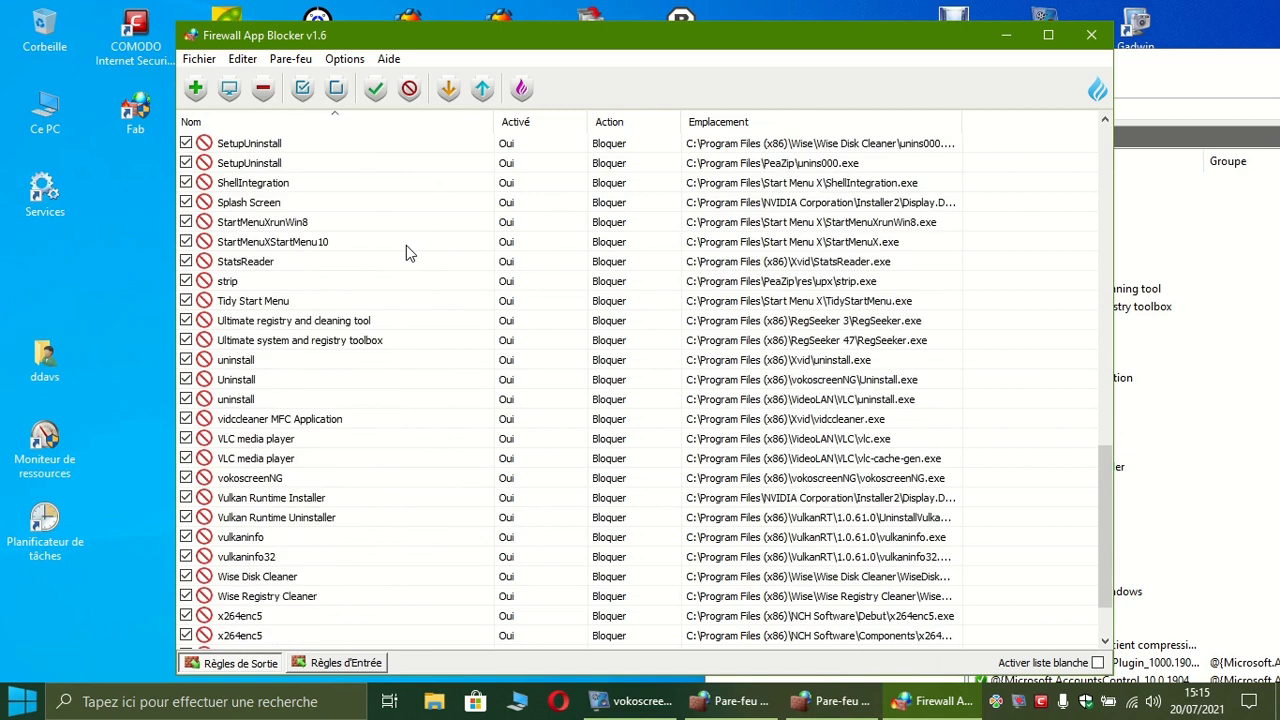
{"action": "scroll", "coordinate": [406, 245], "scroll_direction": "down", "scroll_amount": 2}
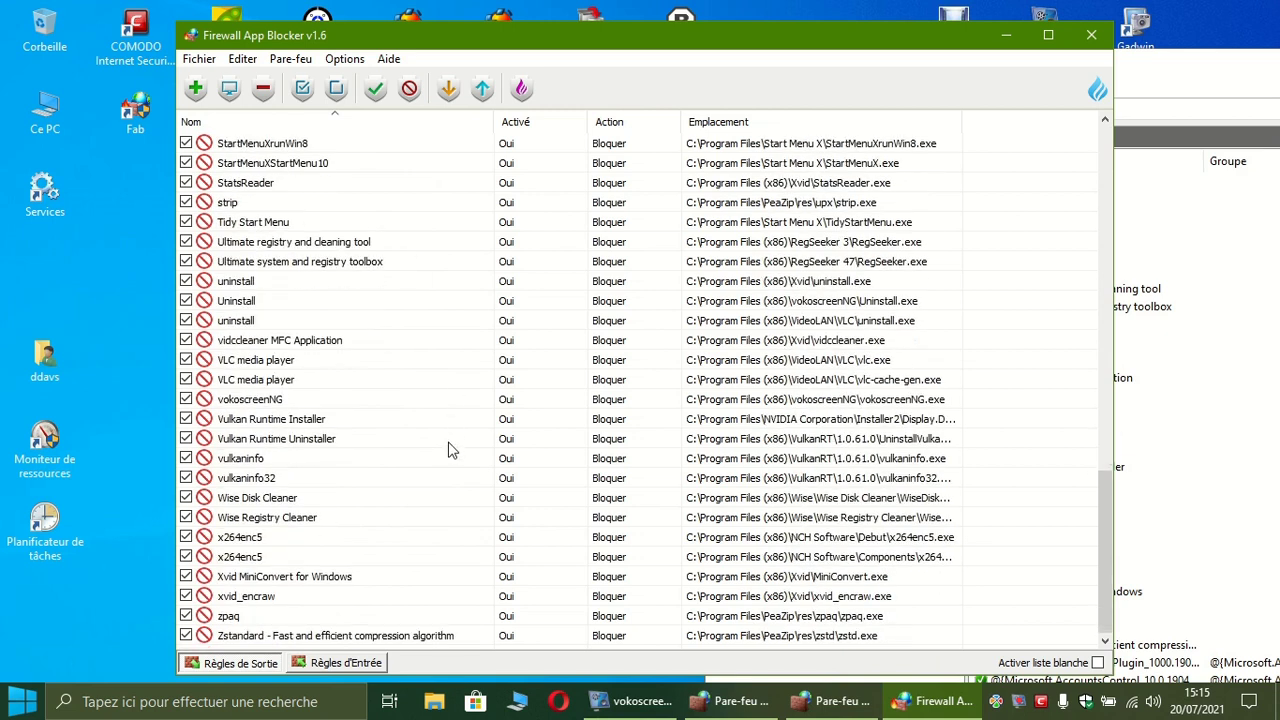
{"action": "left_click", "coordinate": [279, 500]}
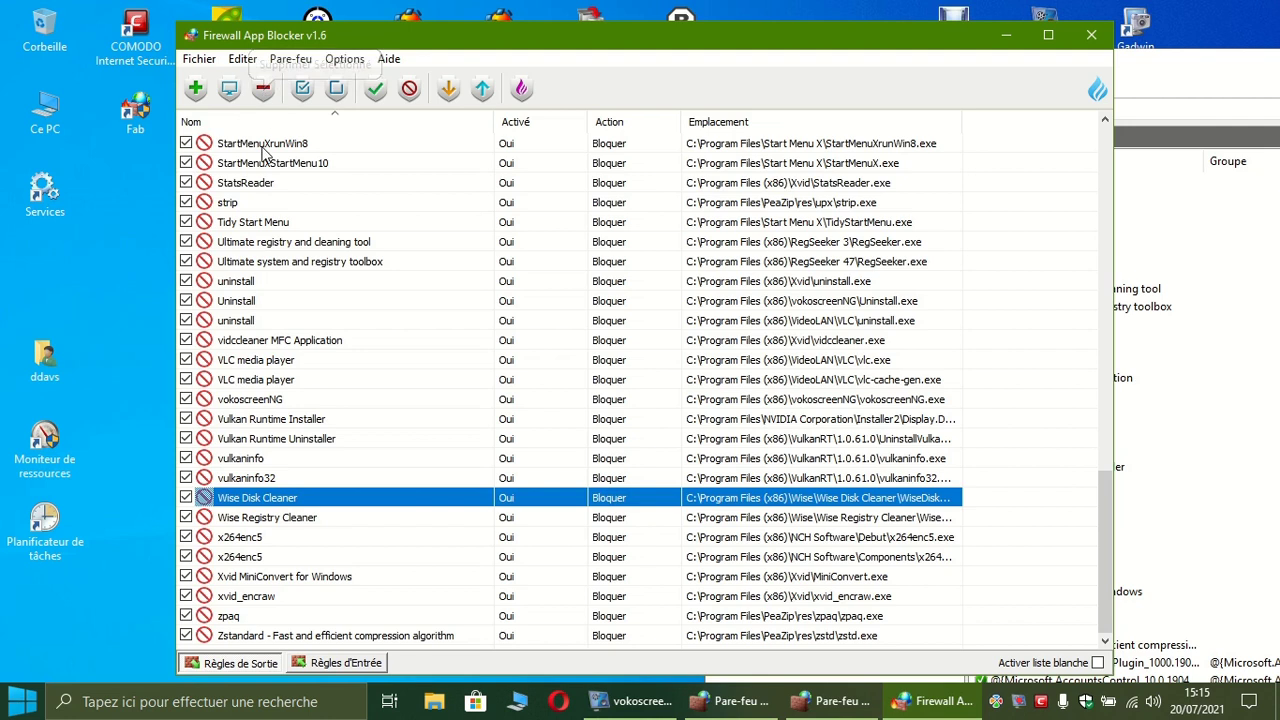
{"action": "left_click", "coordinate": [263, 90]}
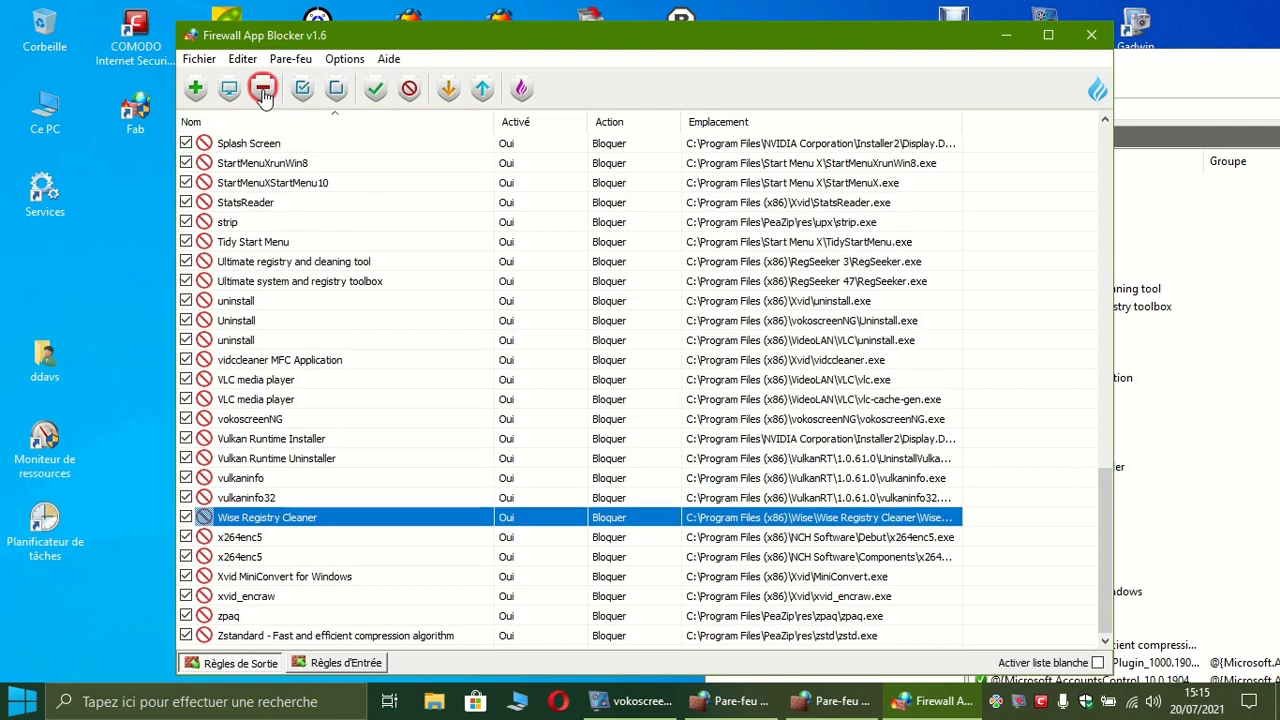
Step: Sort the inbound rules by name, delete the Wise Disk Cleaner blocking rule and close Firewall App Blocker
{"action": "left_click", "coordinate": [340, 666]}
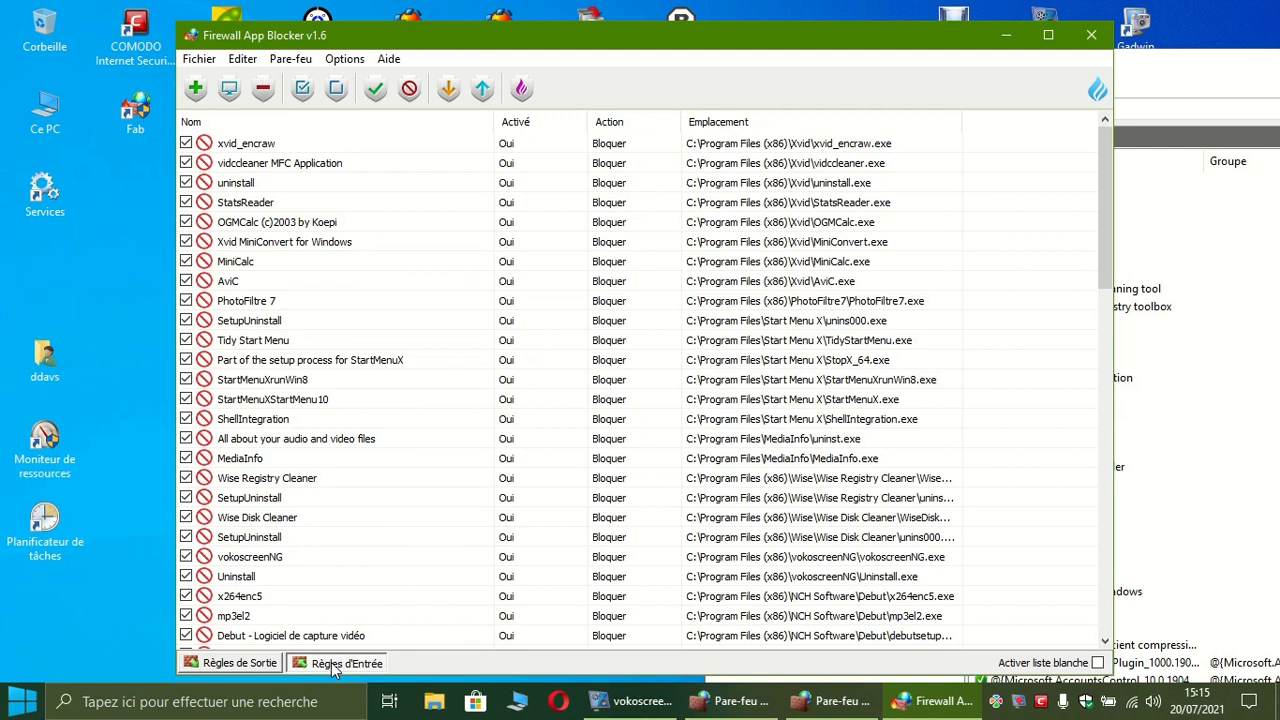
{"action": "left_click", "coordinate": [258, 128]}
{"action": "scroll", "coordinate": [305, 246], "scroll_direction": "down", "scroll_amount": 13}
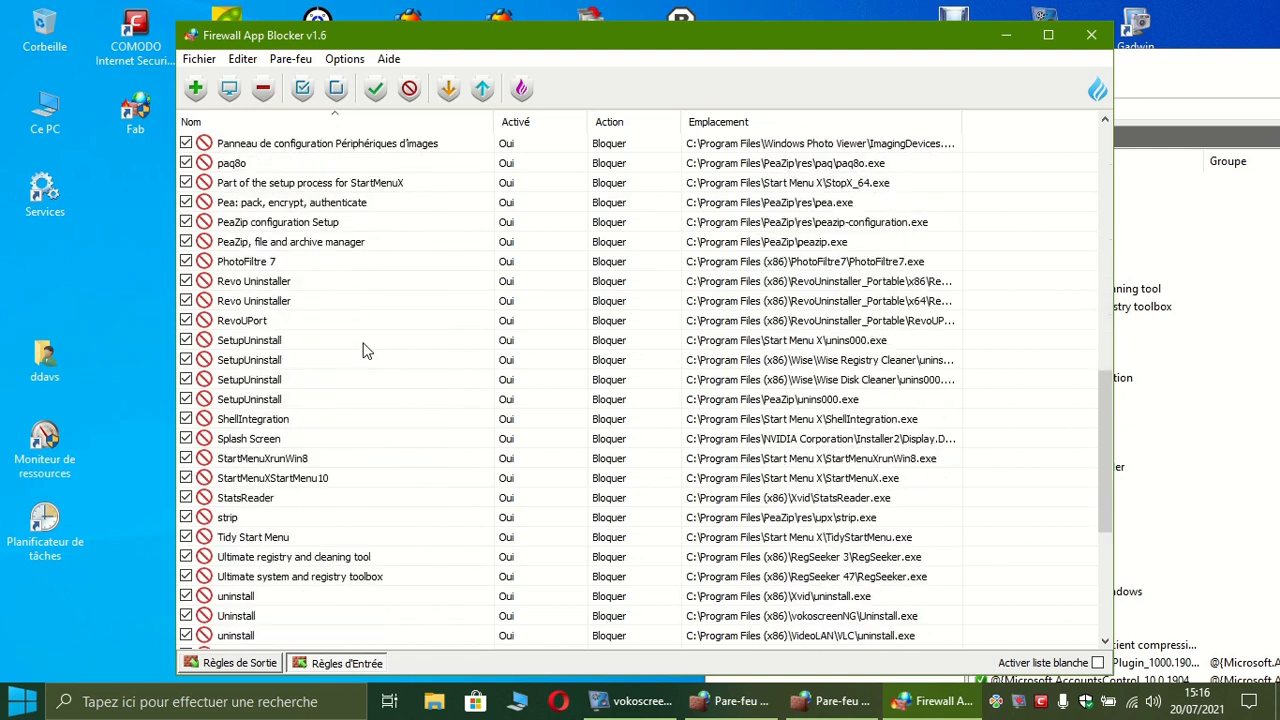
{"action": "scroll", "coordinate": [365, 350], "scroll_direction": "down", "scroll_amount": 1}
{"action": "scroll", "coordinate": [365, 350], "scroll_direction": "down", "scroll_amount": 1}
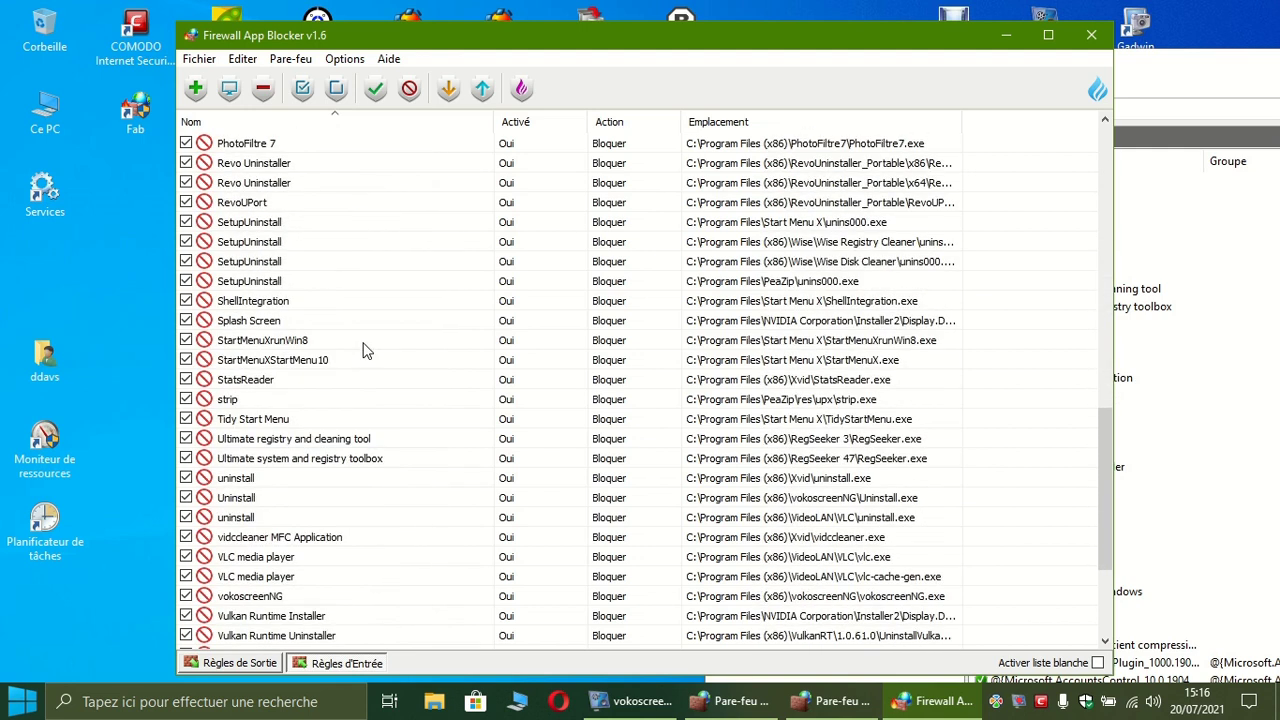
{"action": "scroll", "coordinate": [365, 350], "scroll_direction": "down", "scroll_amount": 1}
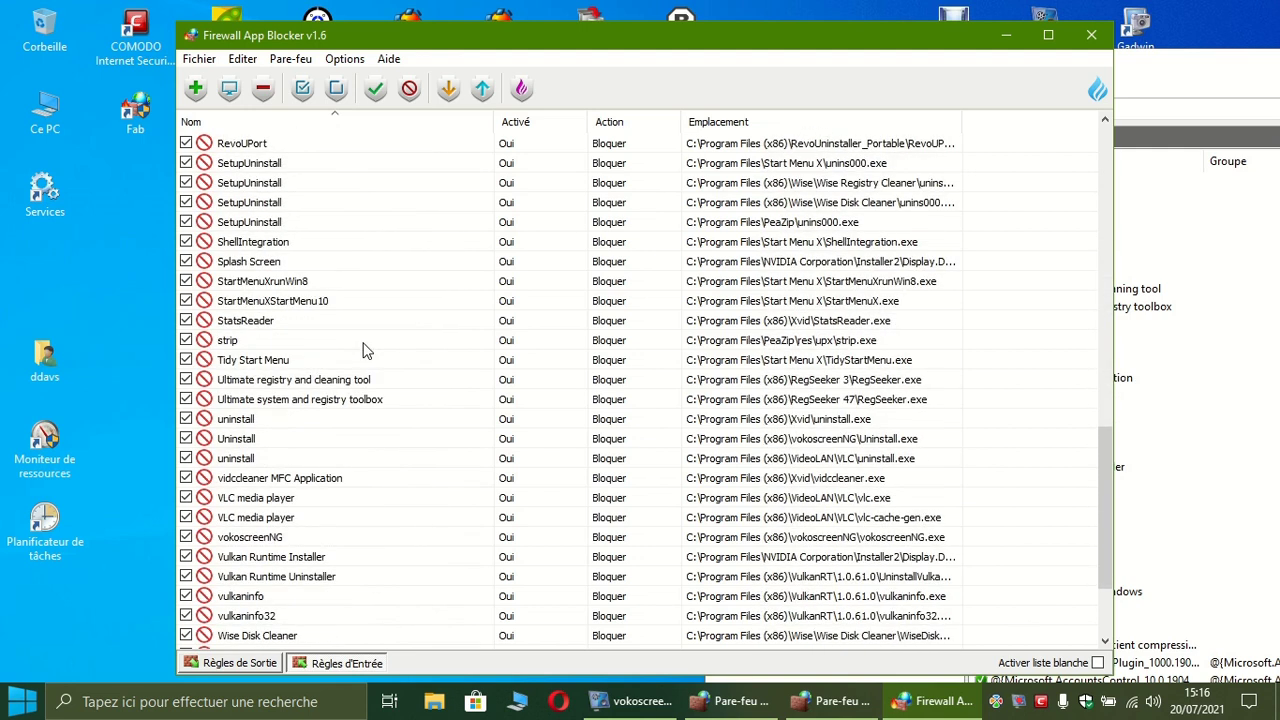
{"action": "scroll", "coordinate": [365, 350], "scroll_direction": "down", "scroll_amount": 1}
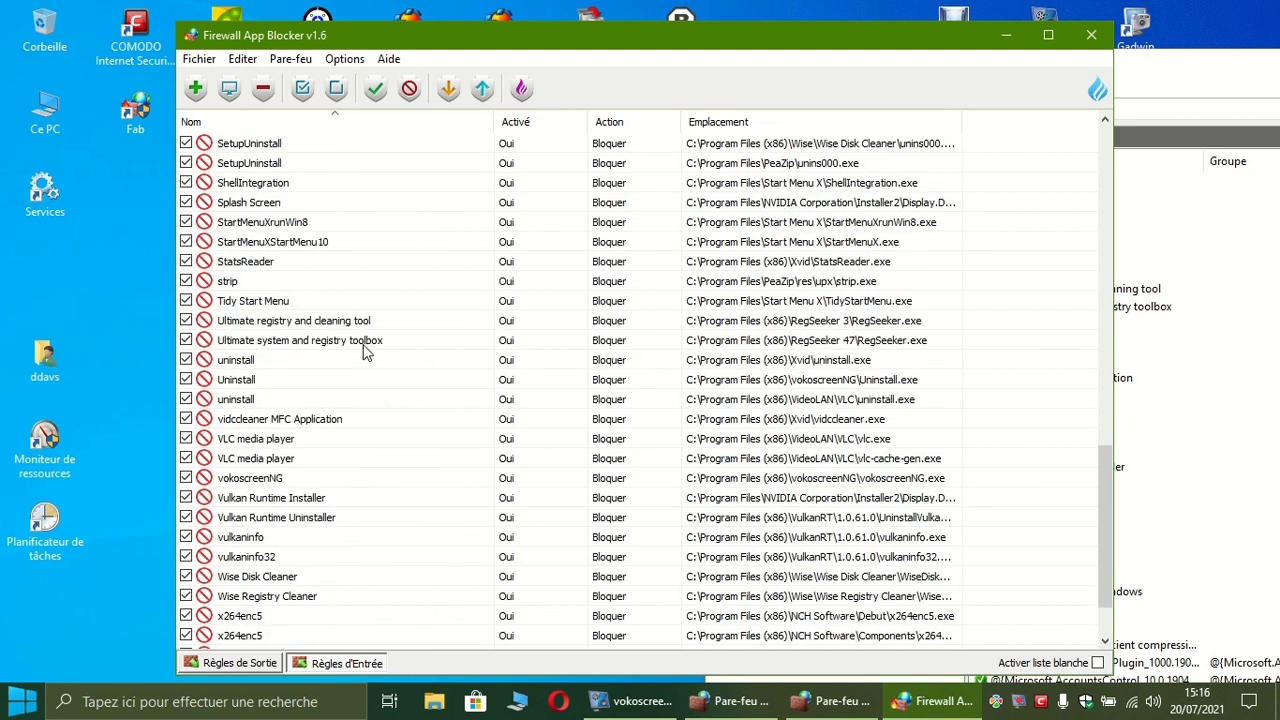
{"action": "left_click", "coordinate": [277, 584]}
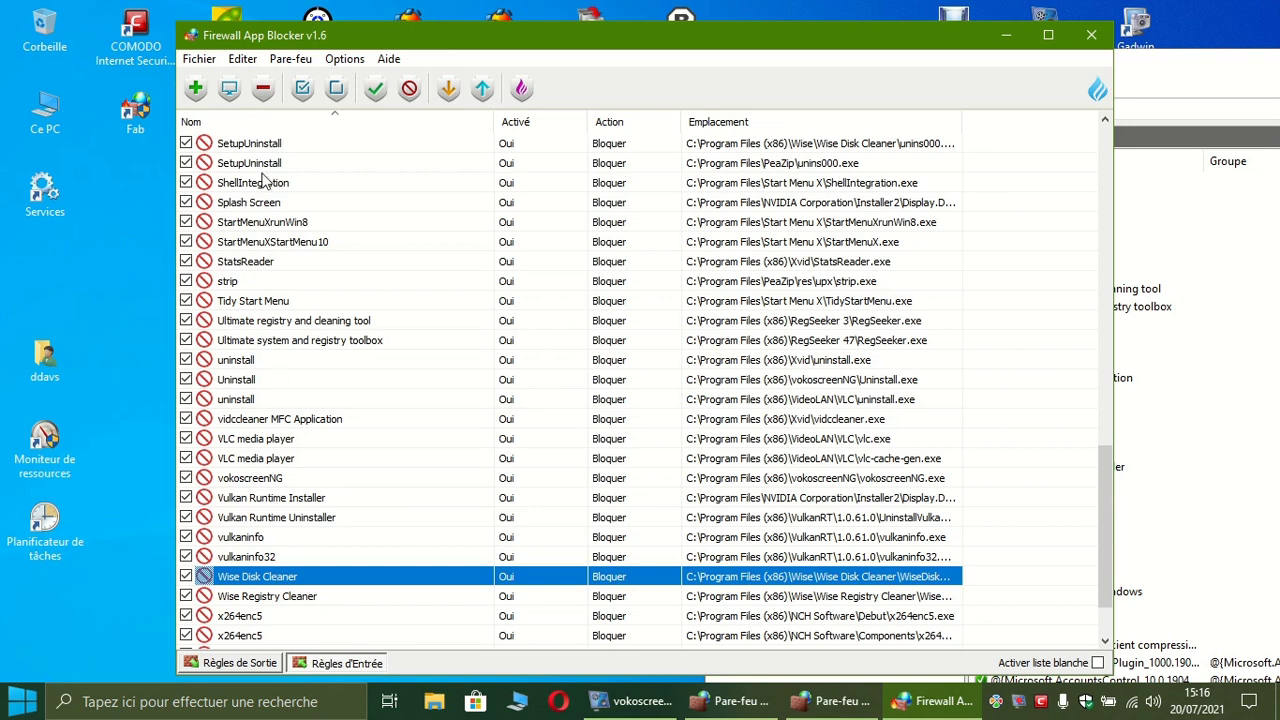
{"action": "left_click", "coordinate": [264, 90]}
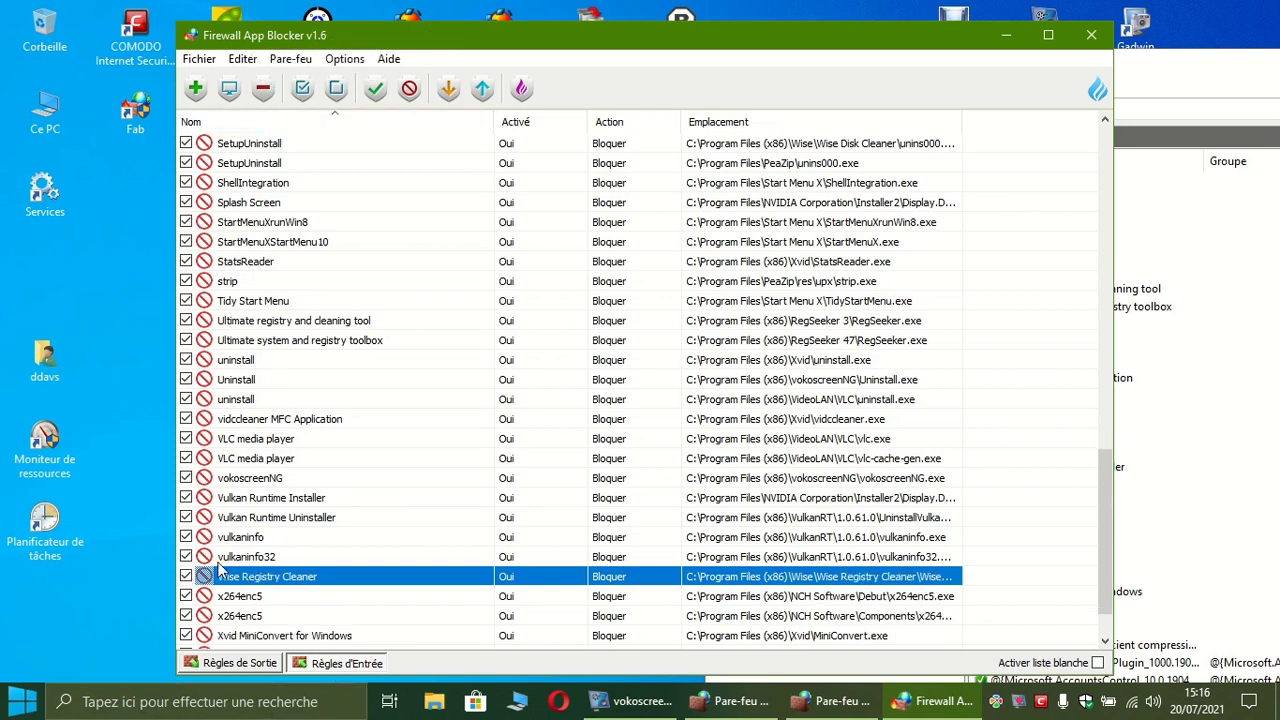
{"action": "left_click", "coordinate": [1088, 38]}
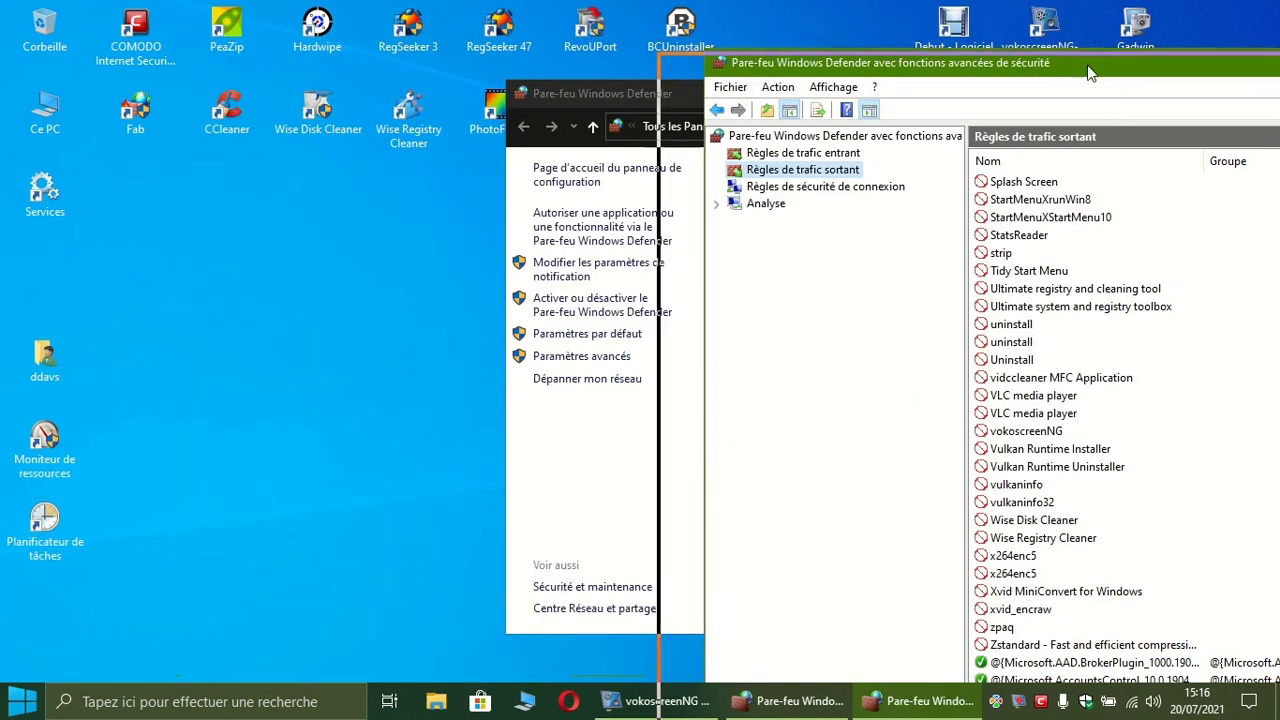
Step: Bring the advanced security window into view and check its inbound and outbound rules for Wise Disk Cleaner
{"action": "left_click_drag", "start_coordinate": [627, 51], "coordinate": [569, 26]}
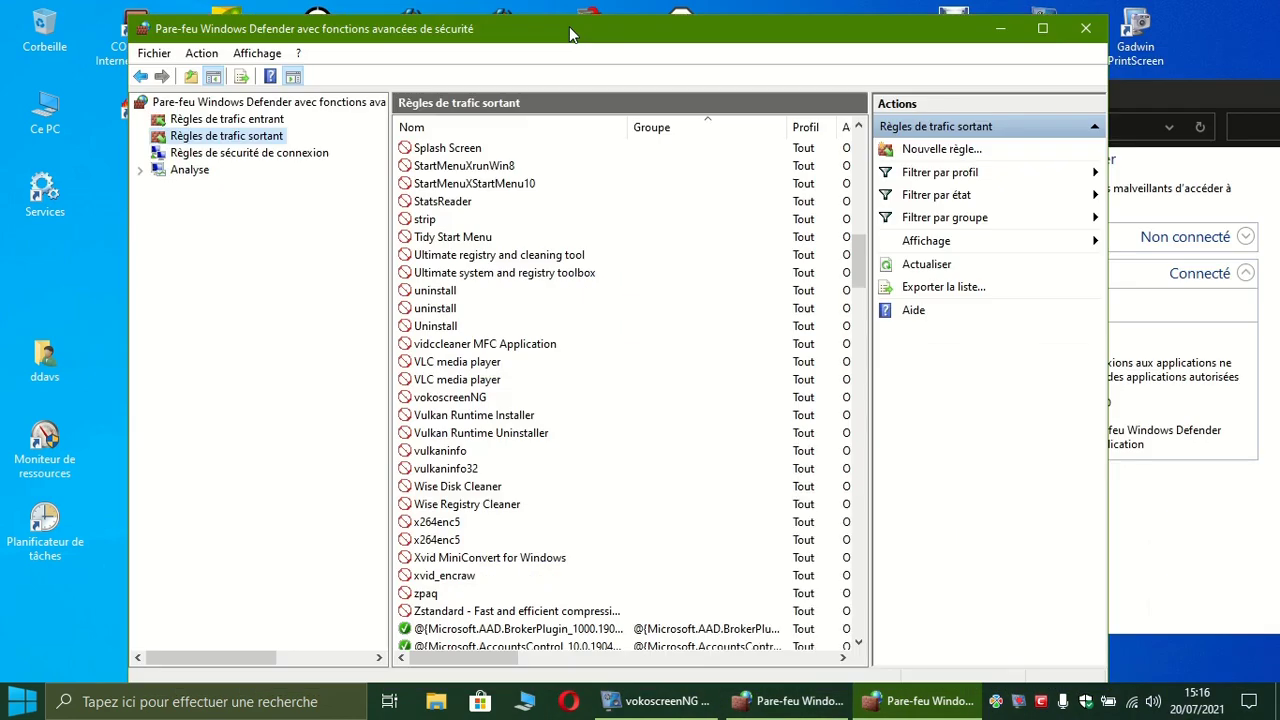
{"action": "left_click", "coordinate": [281, 120]}
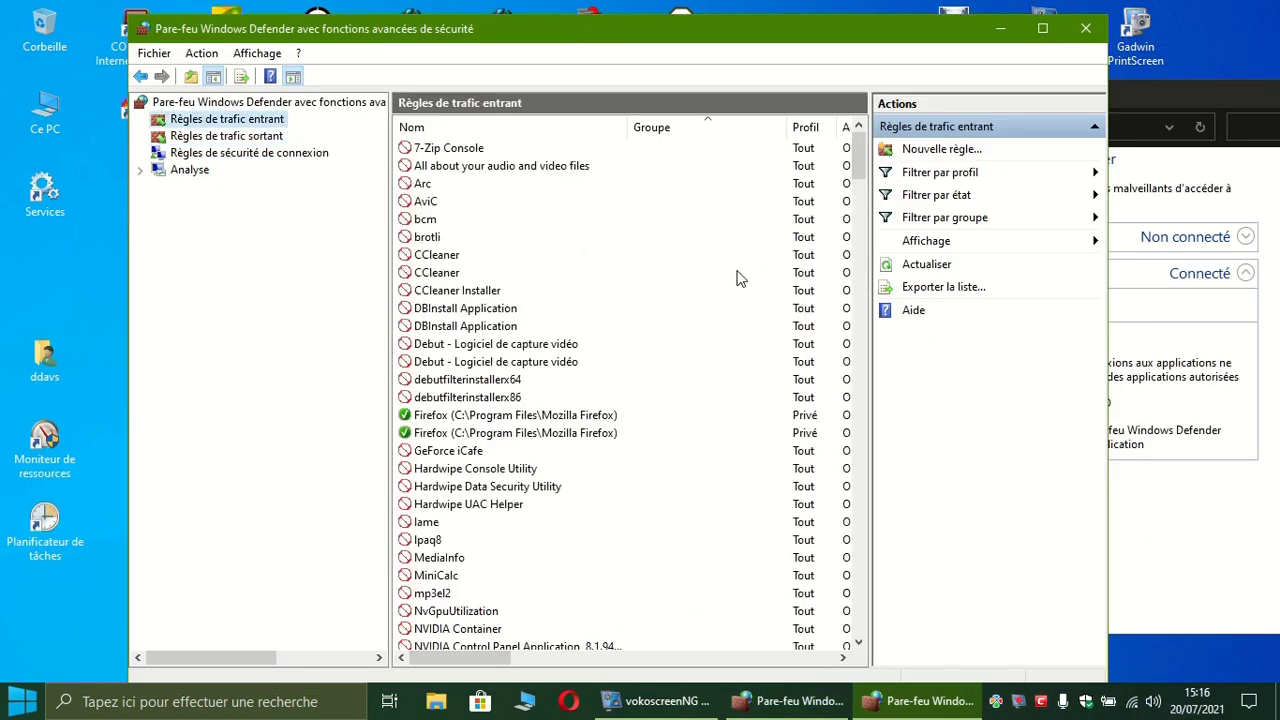
{"action": "scroll", "coordinate": [740, 278], "scroll_direction": "down", "scroll_amount": 5}
{"action": "scroll", "coordinate": [740, 278], "scroll_direction": "down", "scroll_amount": 15}
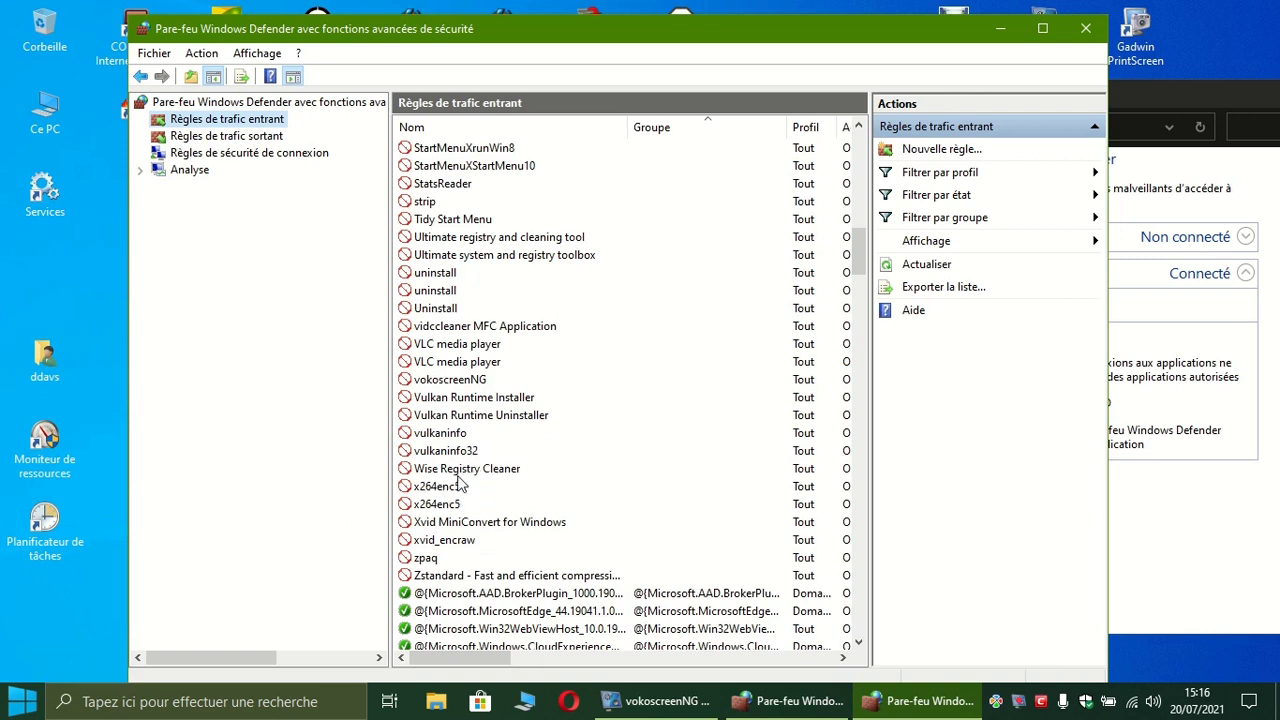
{"action": "left_click", "coordinate": [272, 140]}
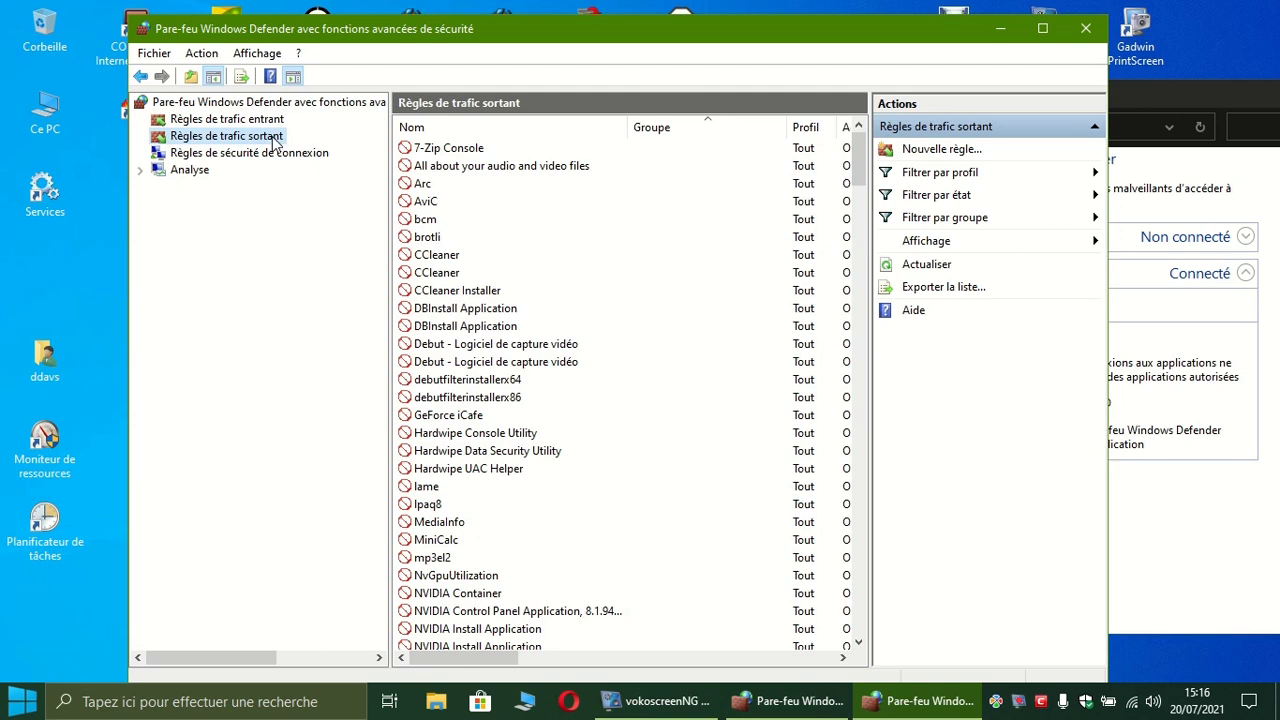
{"action": "scroll", "coordinate": [505, 327], "scroll_direction": "down", "scroll_amount": 16}
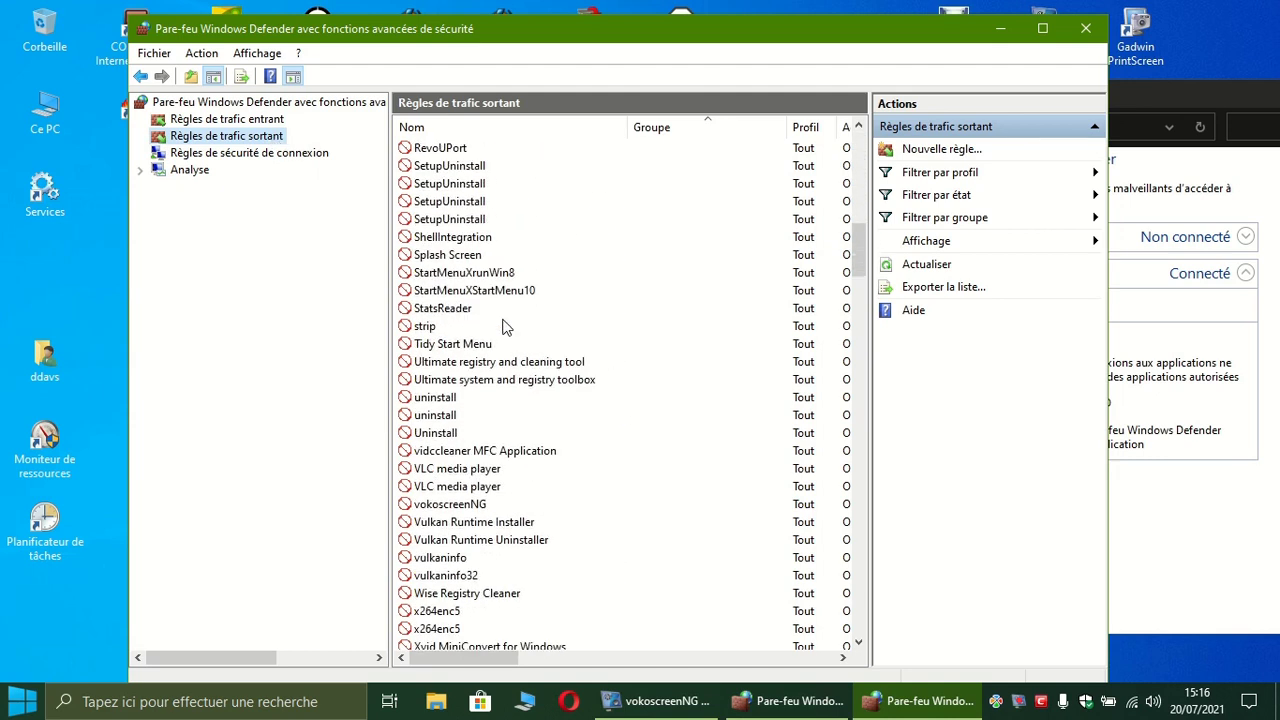
{"action": "scroll", "coordinate": [505, 327], "scroll_direction": "down", "scroll_amount": 1}
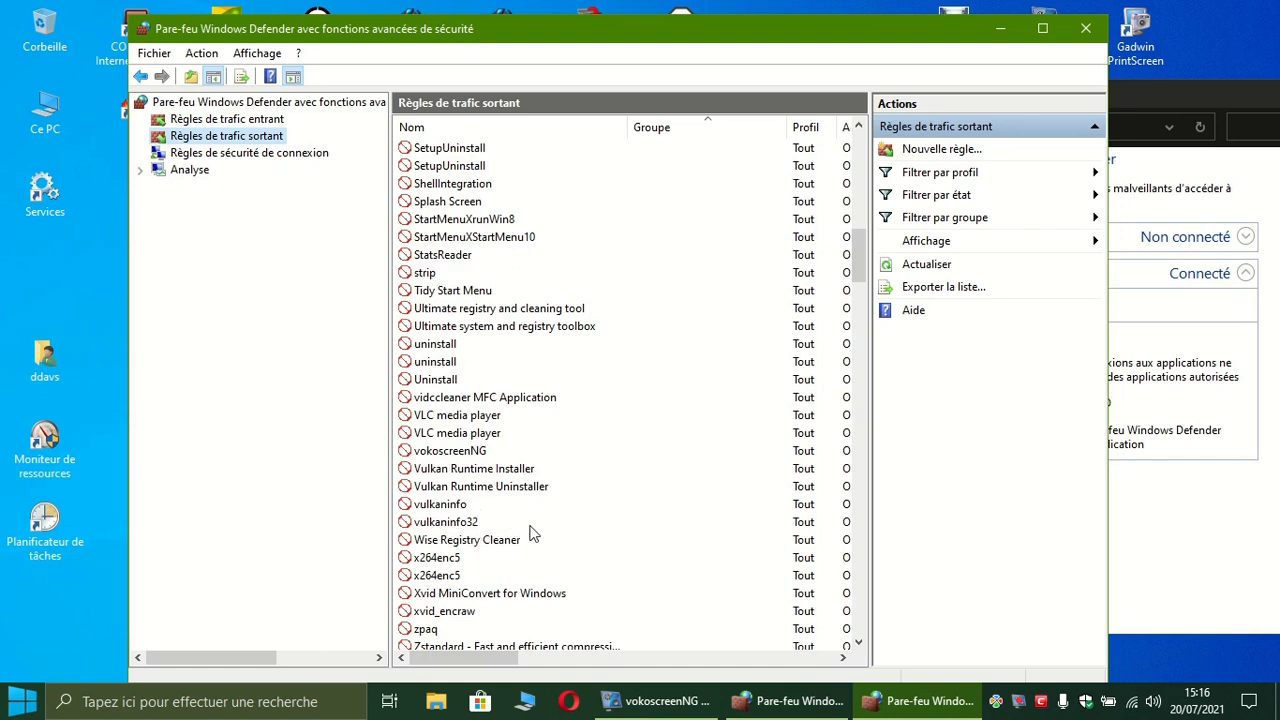
Step: Close both Windows Defender Firewall windows and refresh the desktop
{"action": "left_click", "coordinate": [1088, 33]}
{"action": "left_click_drag", "start_coordinate": [1078, 91], "coordinate": [724, 100]}
{"action": "left_click", "coordinate": [1154, 106]}
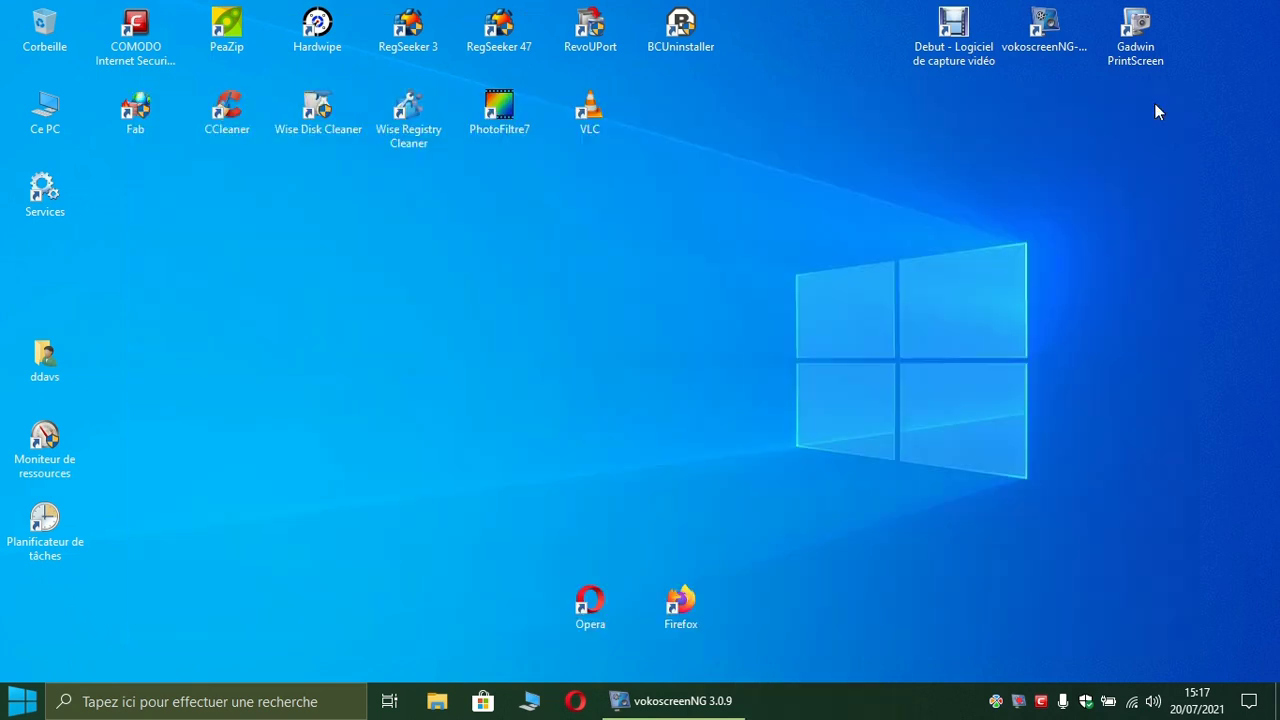
{"action": "right_click", "coordinate": [614, 270]}
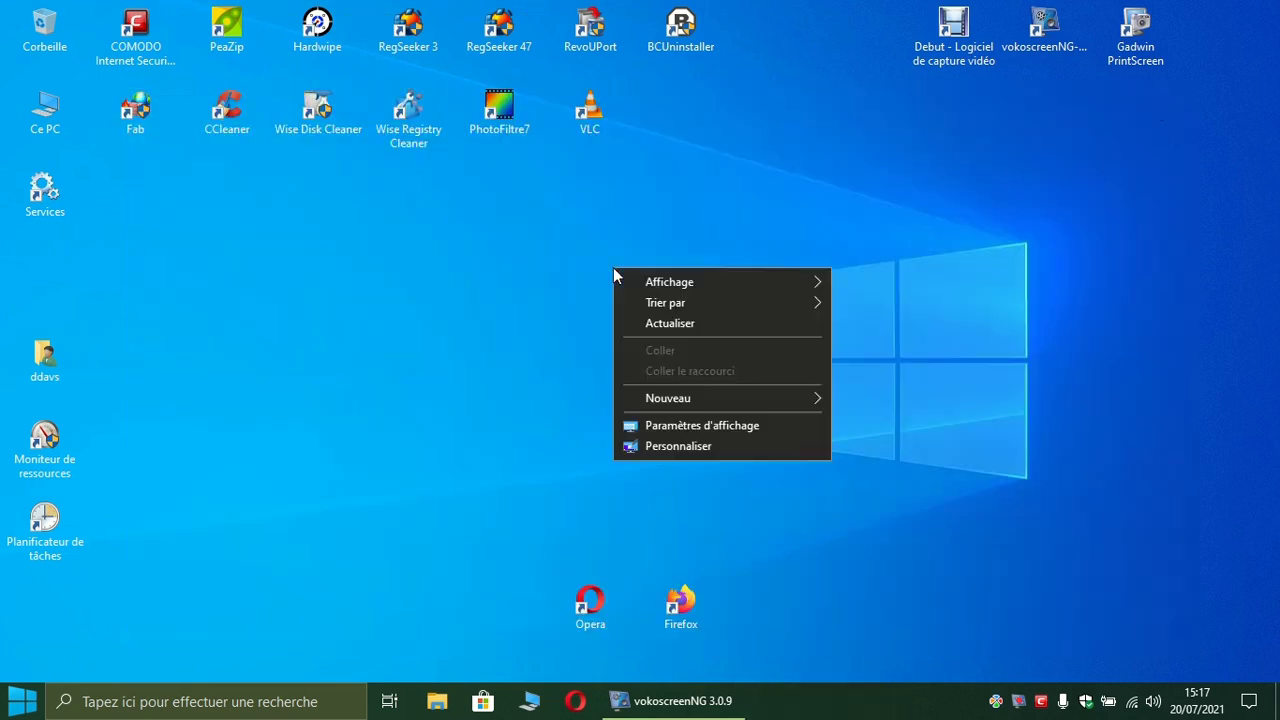
{"action": "left_click", "coordinate": [709, 323]}
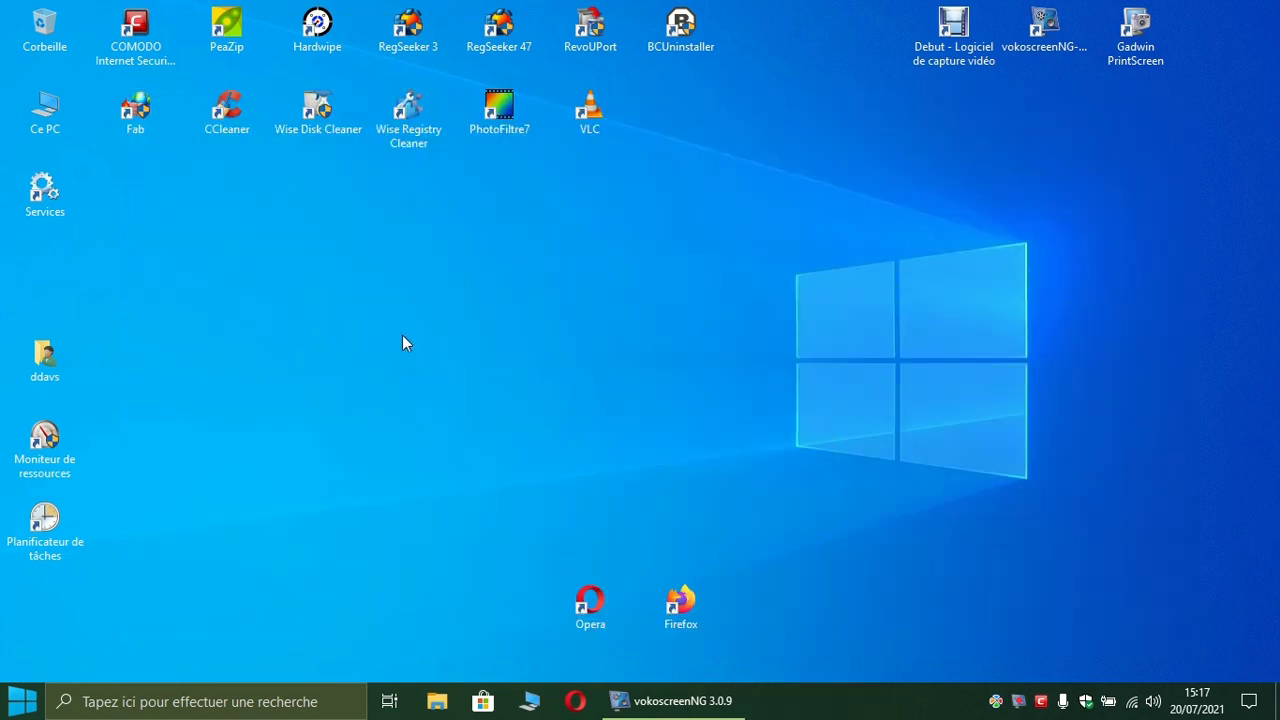
Step: Launch Wise Disk Cleaner from the desktop to check for a firewall alert, and close it
{"action": "double_click", "coordinate": [322, 117]}
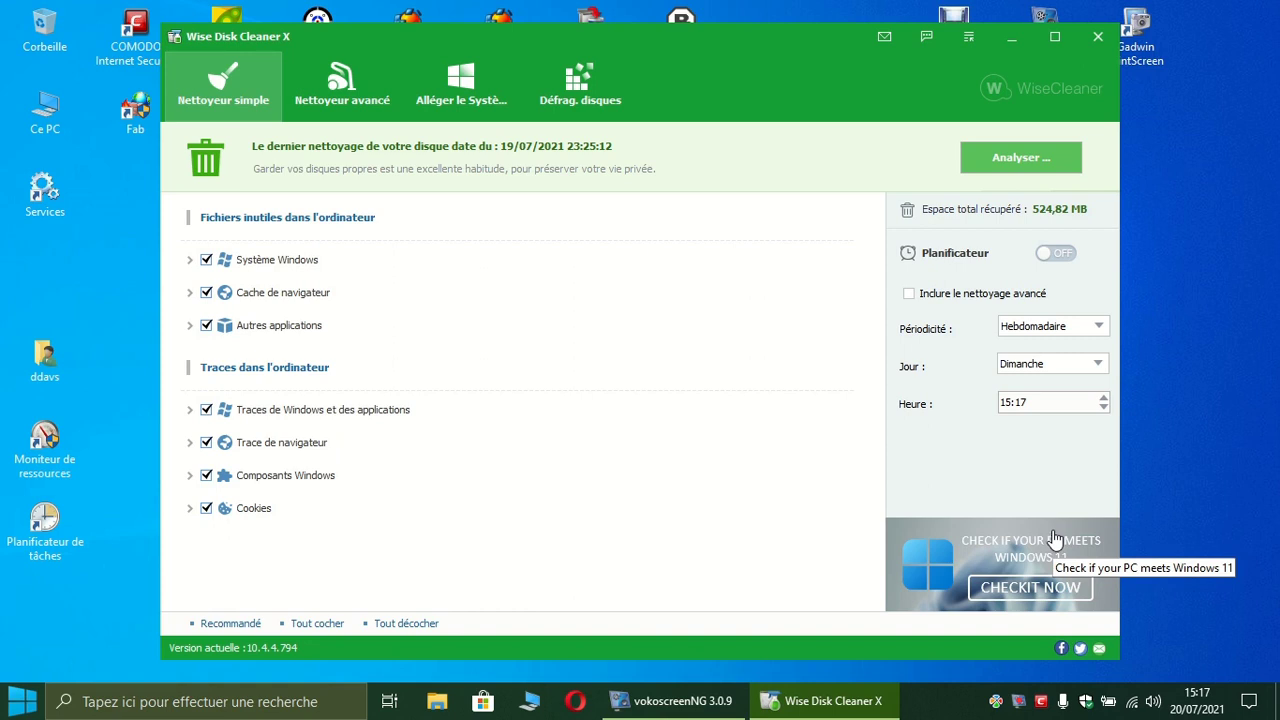
{"action": "left_click", "coordinate": [1097, 40]}
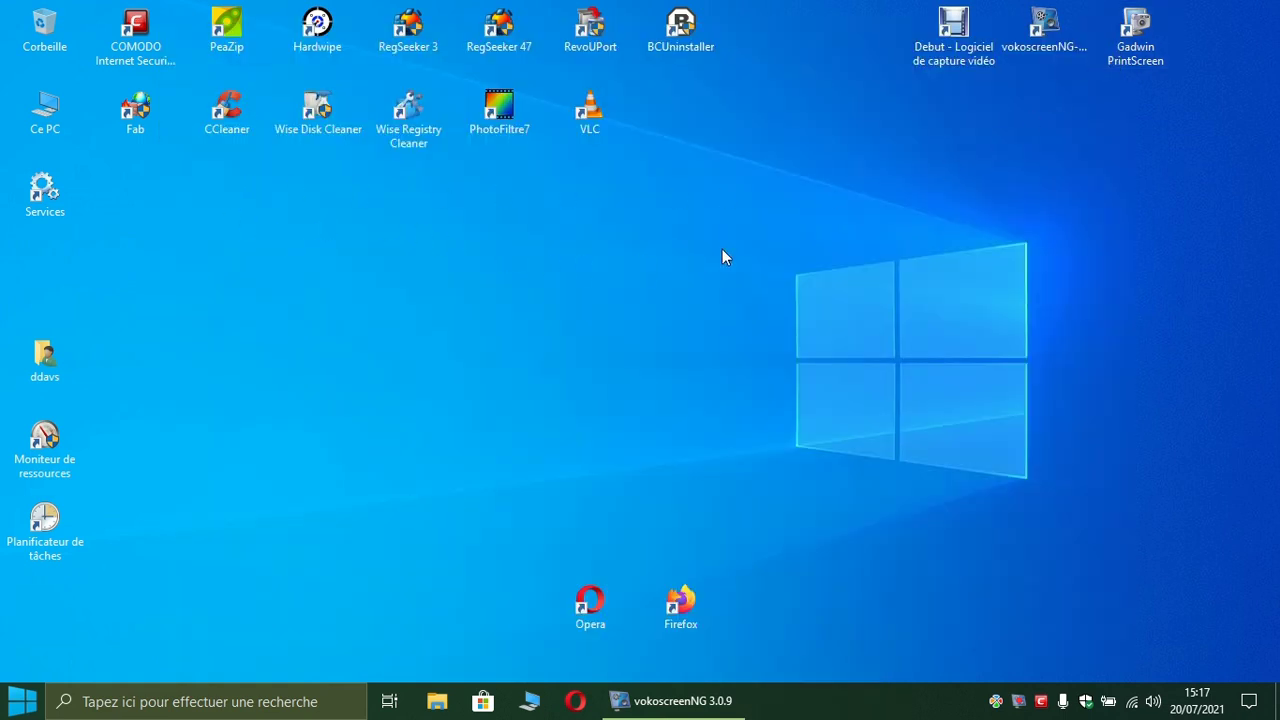
Step: Review the firewall settings in COMODO Internet Security's advanced settings and close them
{"action": "left_click", "coordinate": [1042, 701]}
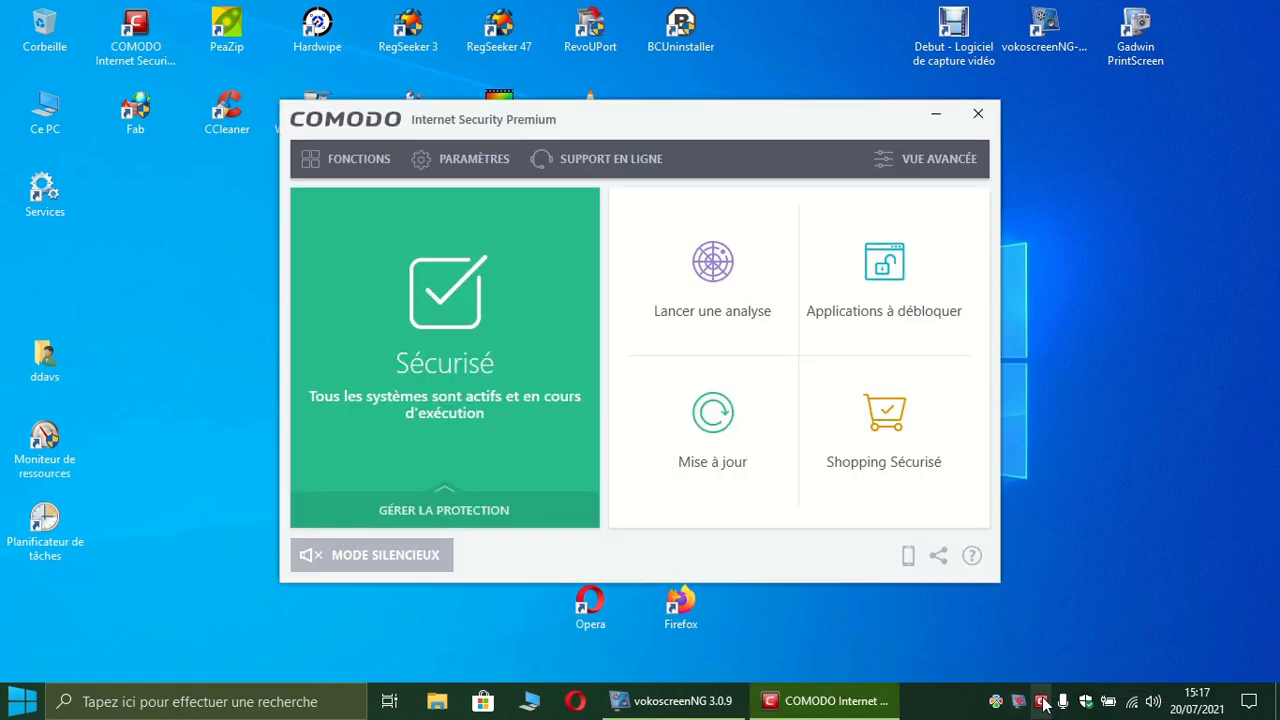
{"action": "left_click", "coordinate": [436, 166]}
{"action": "left_click", "coordinate": [312, 252]}
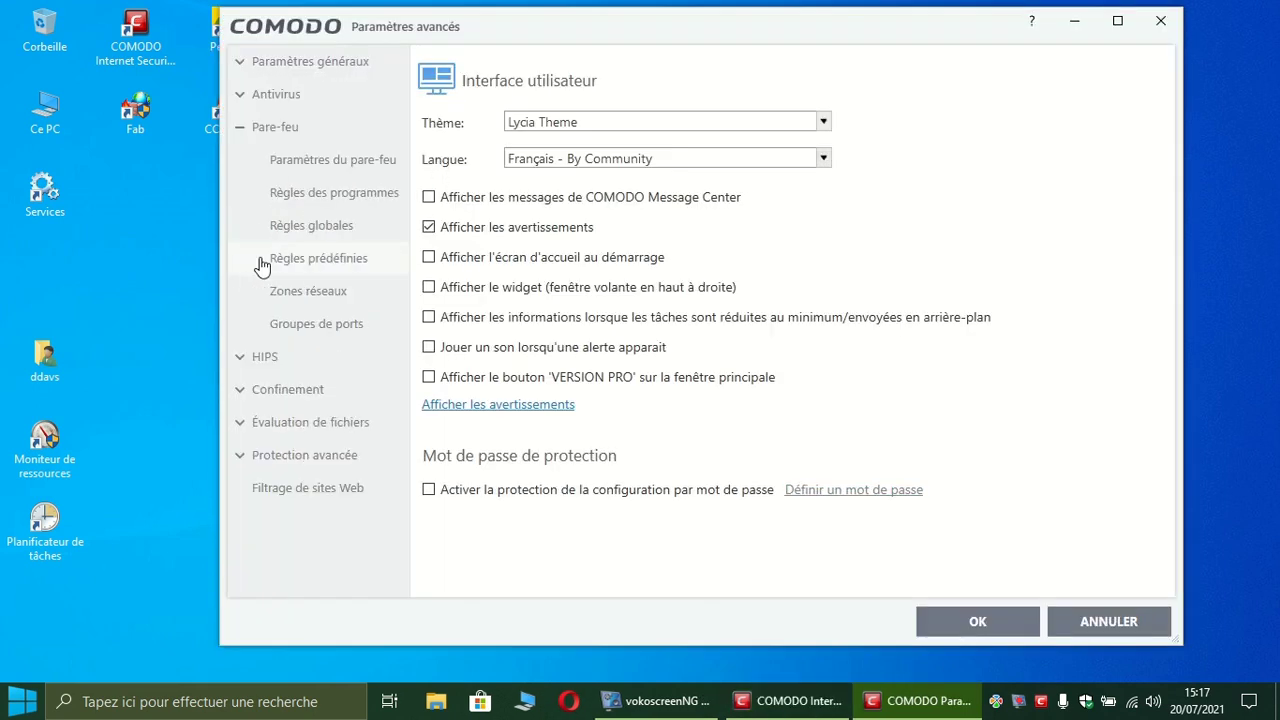
{"action": "left_click", "coordinate": [330, 164]}
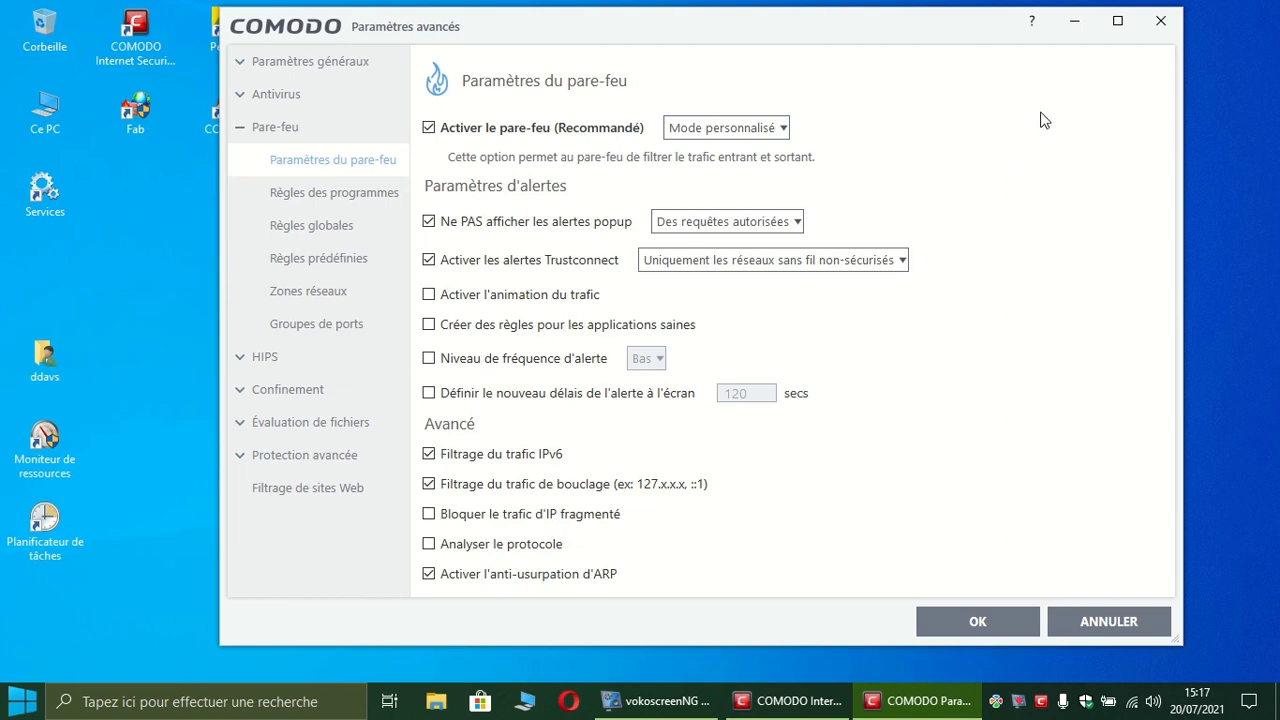
{"action": "left_click", "coordinate": [1160, 22]}
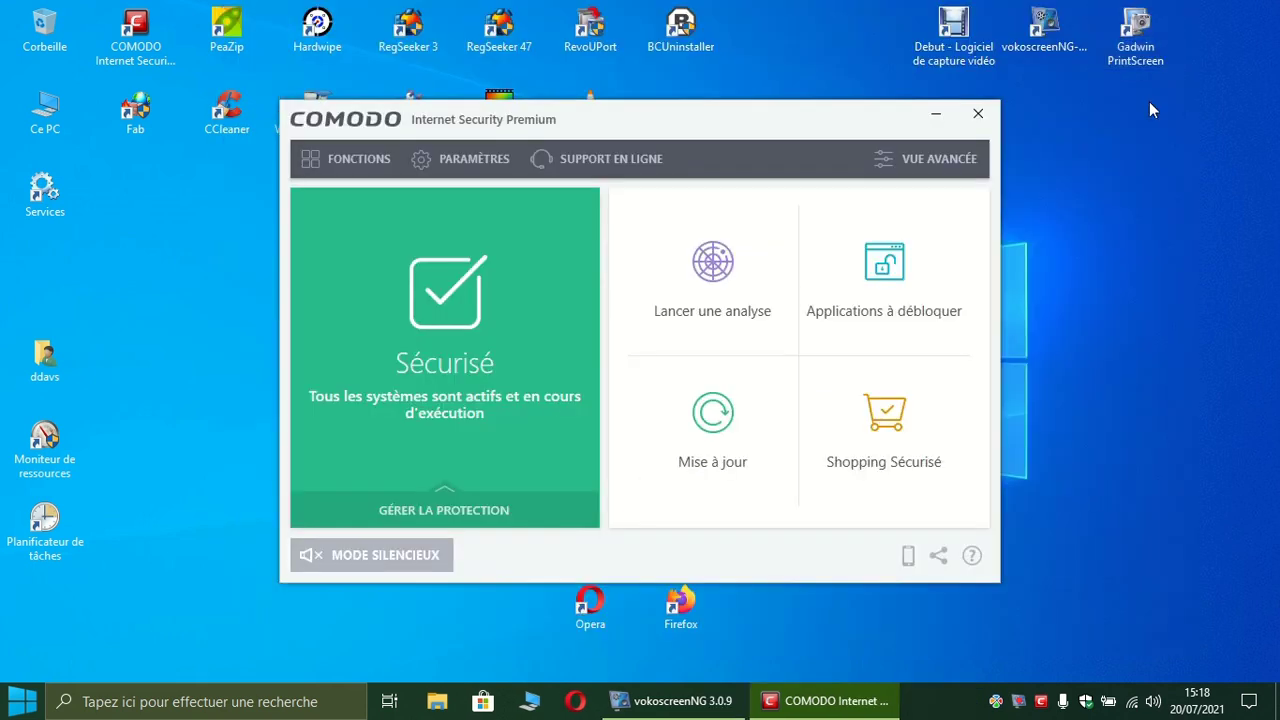
{"action": "left_click", "coordinate": [672, 701]}
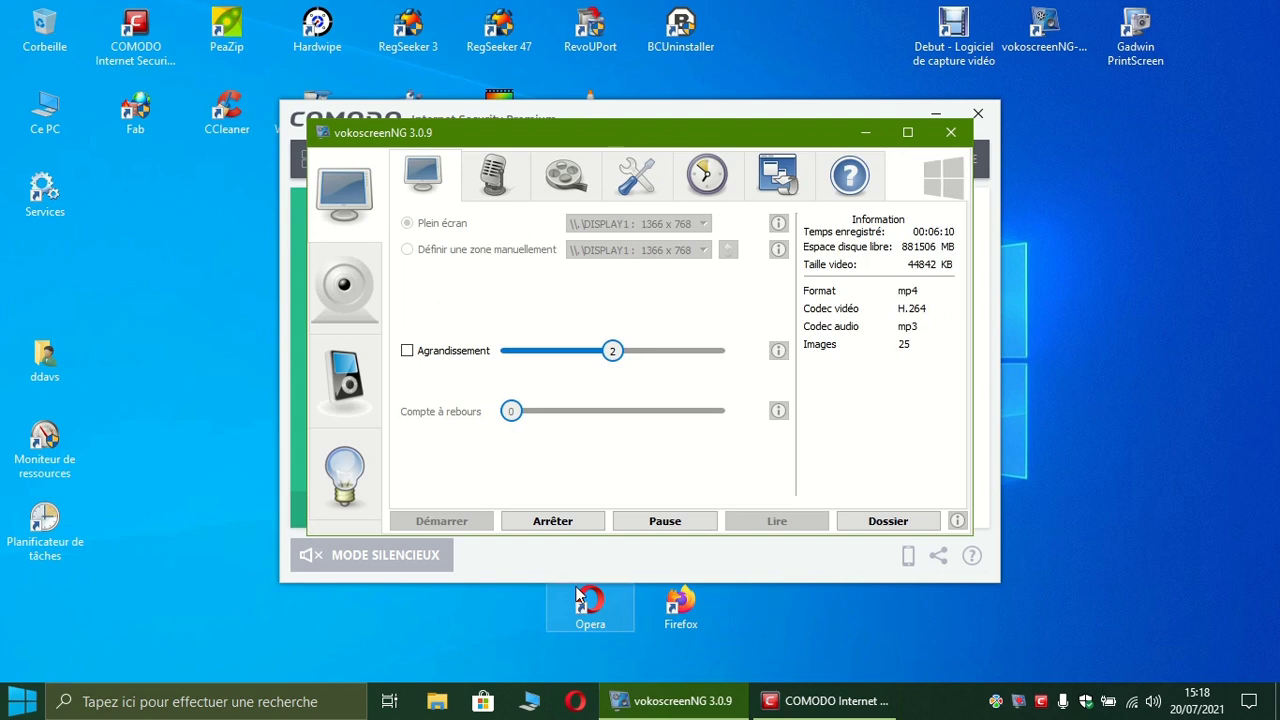
{"action": "left_click", "coordinate": [574, 528]}
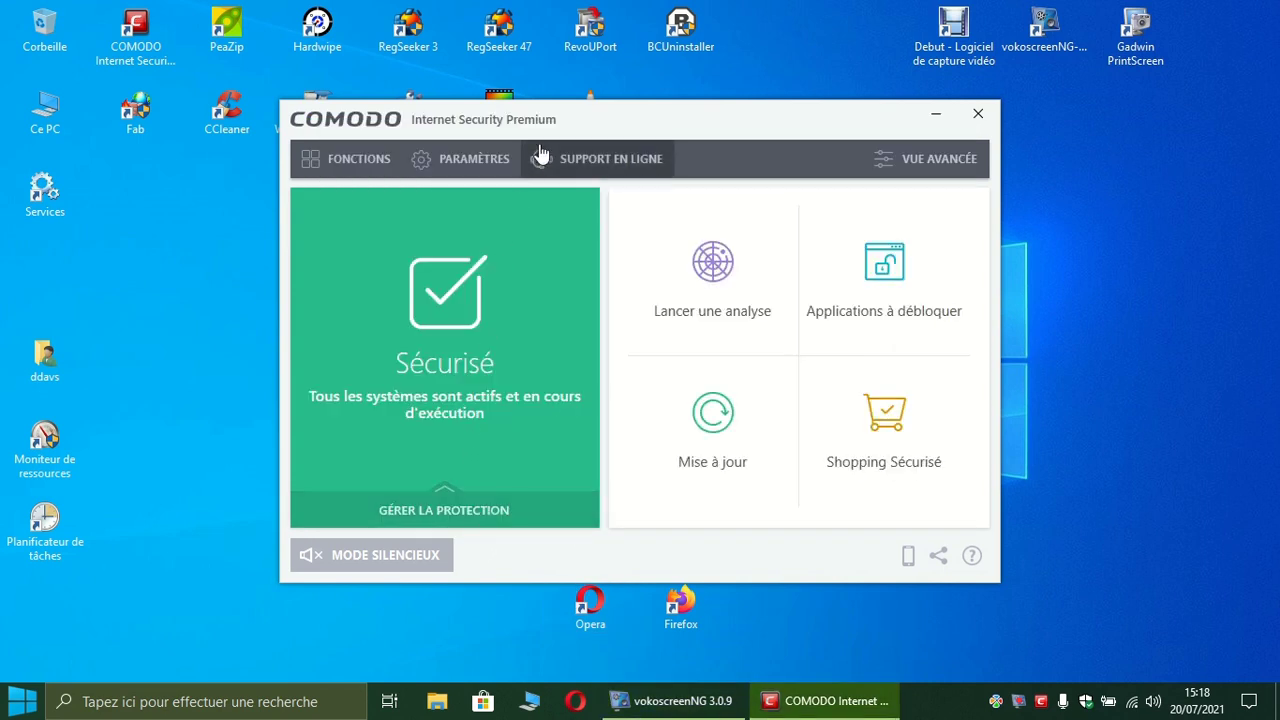
Step: Move the COMODO window aside and open Windows Defender Firewall from the Control Panel entries
{"action": "left_click_drag", "start_coordinate": [571, 120], "coordinate": [874, 96]}
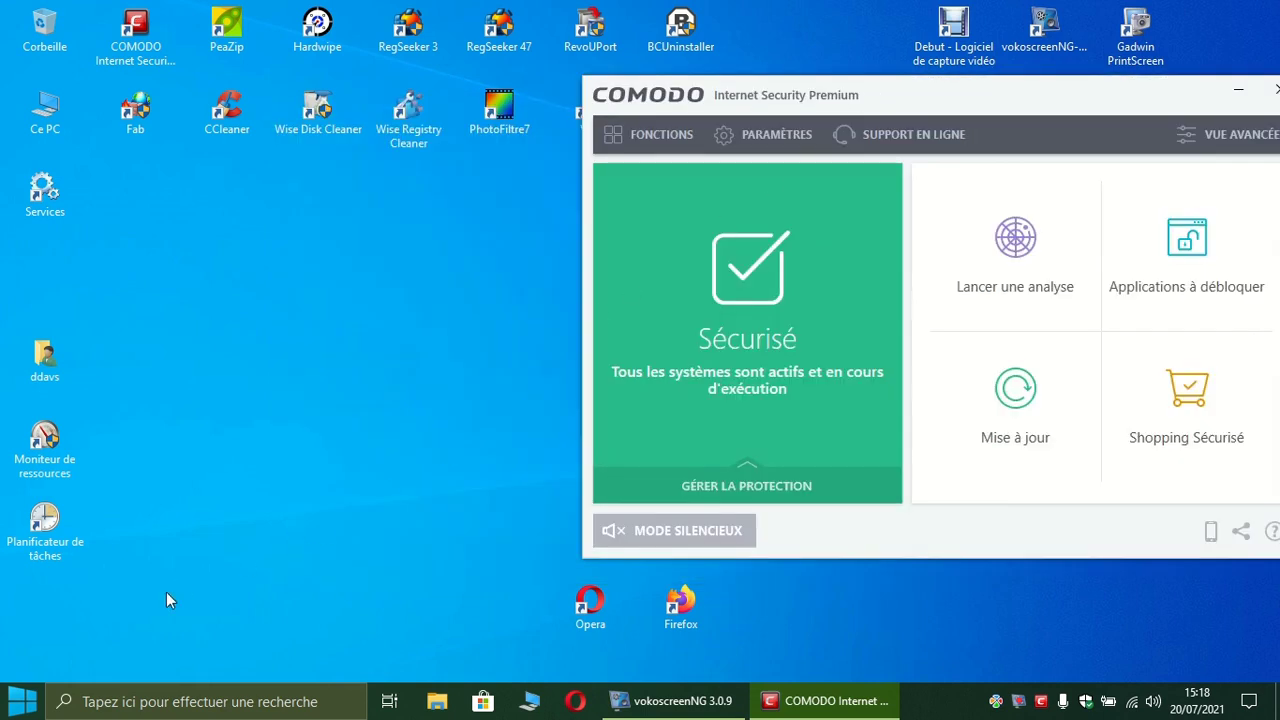
{"action": "left_click", "coordinate": [20, 702]}
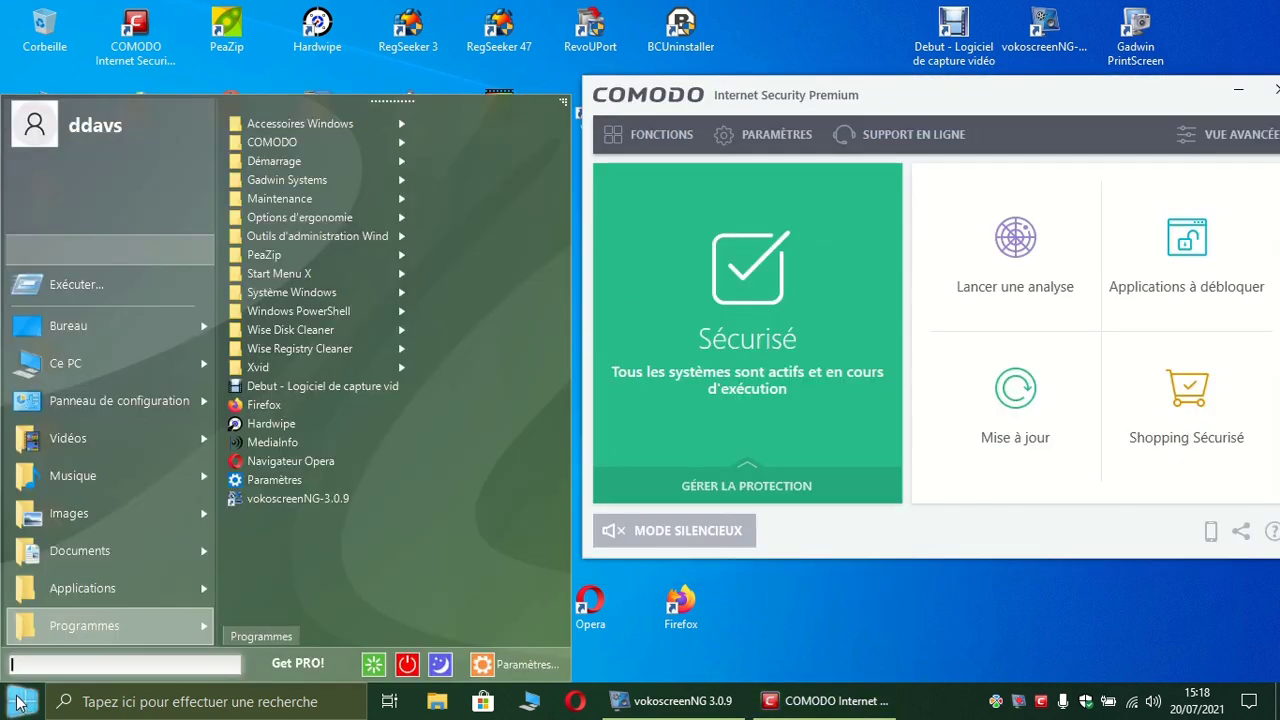
{"action": "mouse_move", "coordinate": [137, 402]}
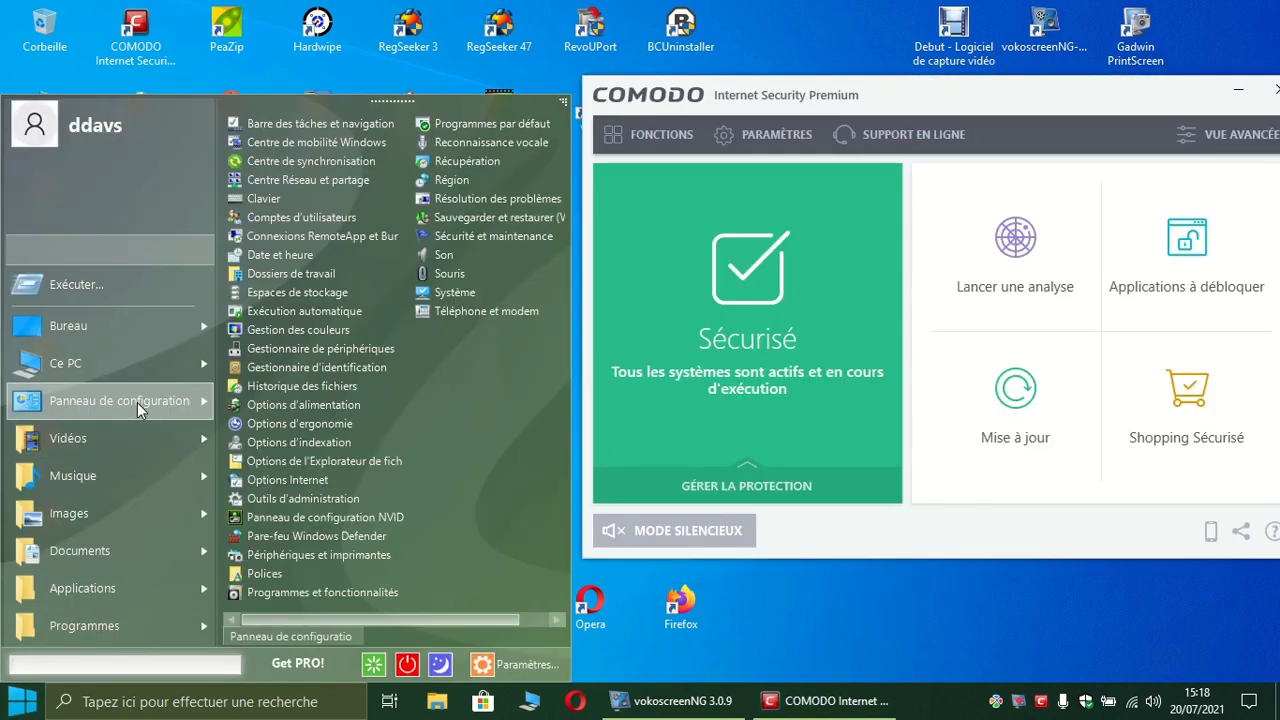
{"action": "left_click", "coordinate": [340, 537]}
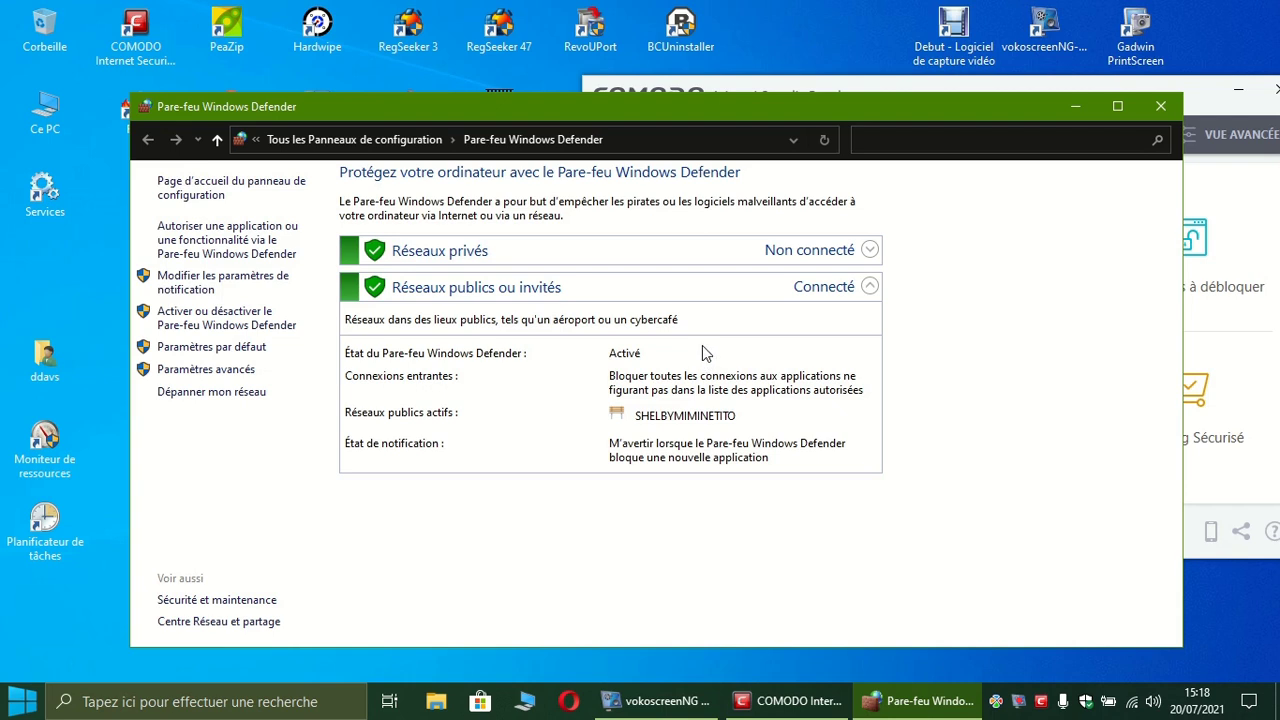
Step: Turn off the Windows Defender firewall for both private and public networks, and close its window
{"action": "left_click", "coordinate": [267, 322]}
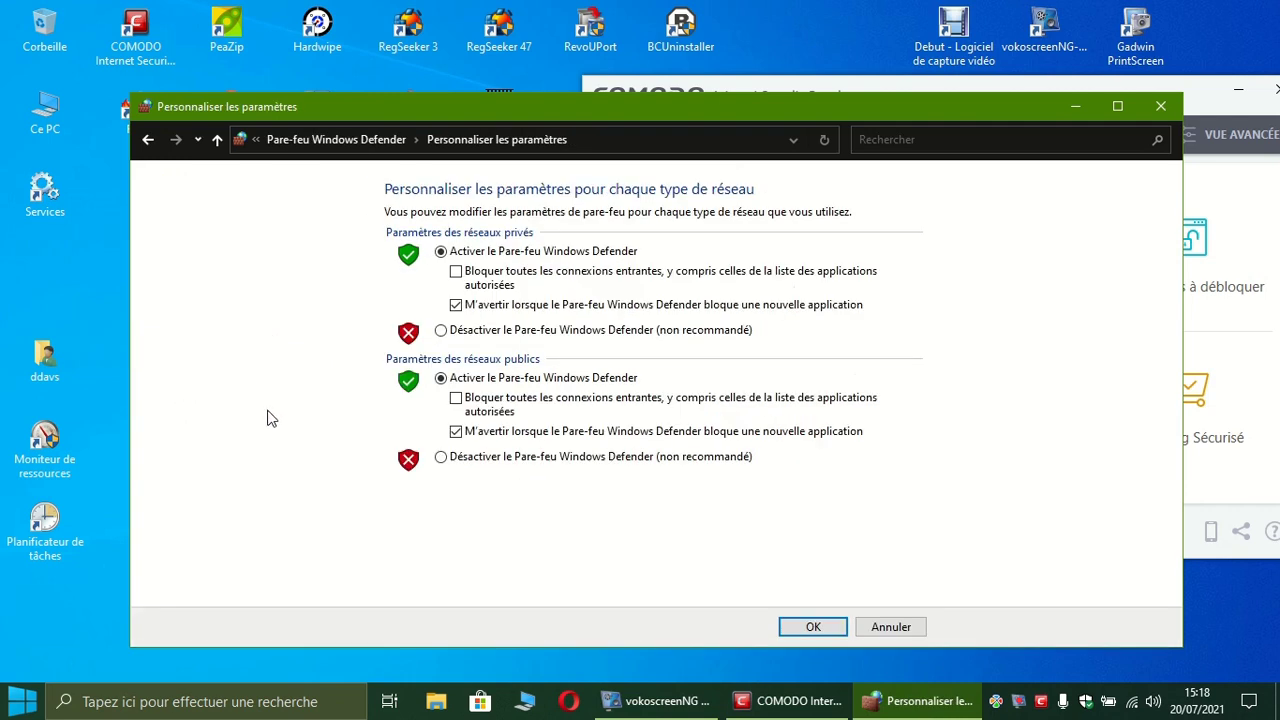
{"action": "left_click", "coordinate": [442, 331]}
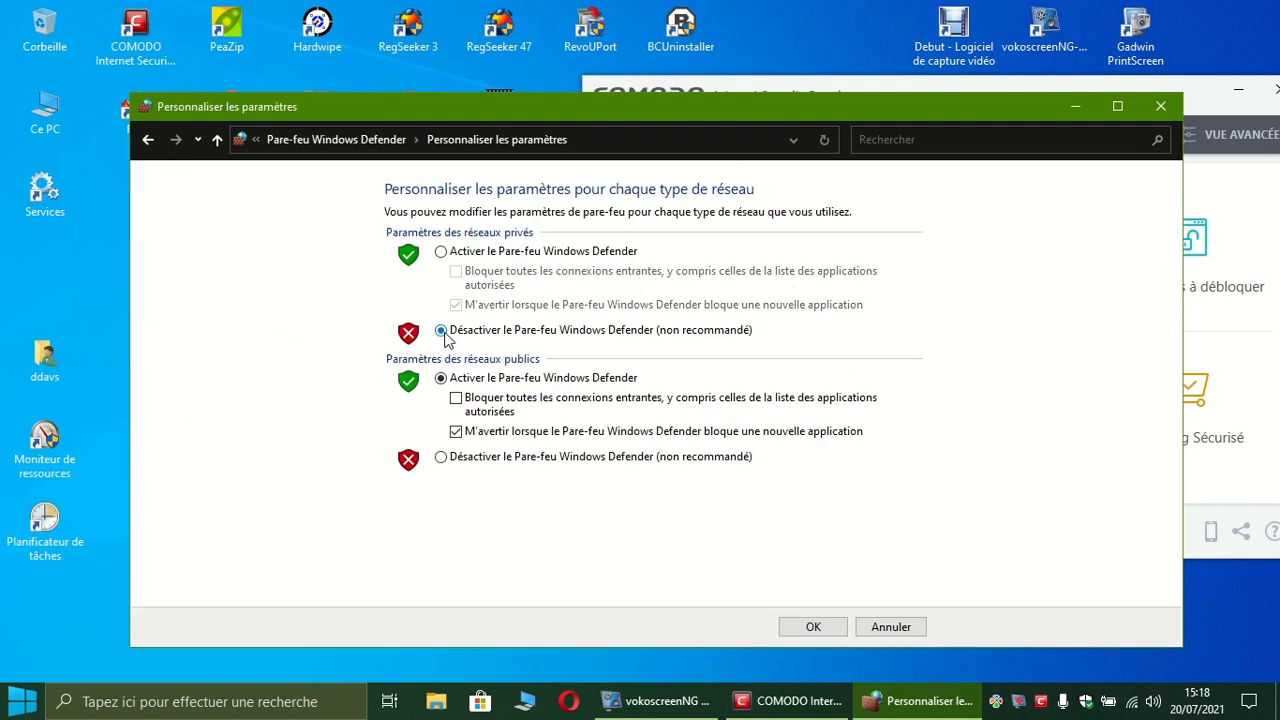
{"action": "left_click", "coordinate": [442, 458]}
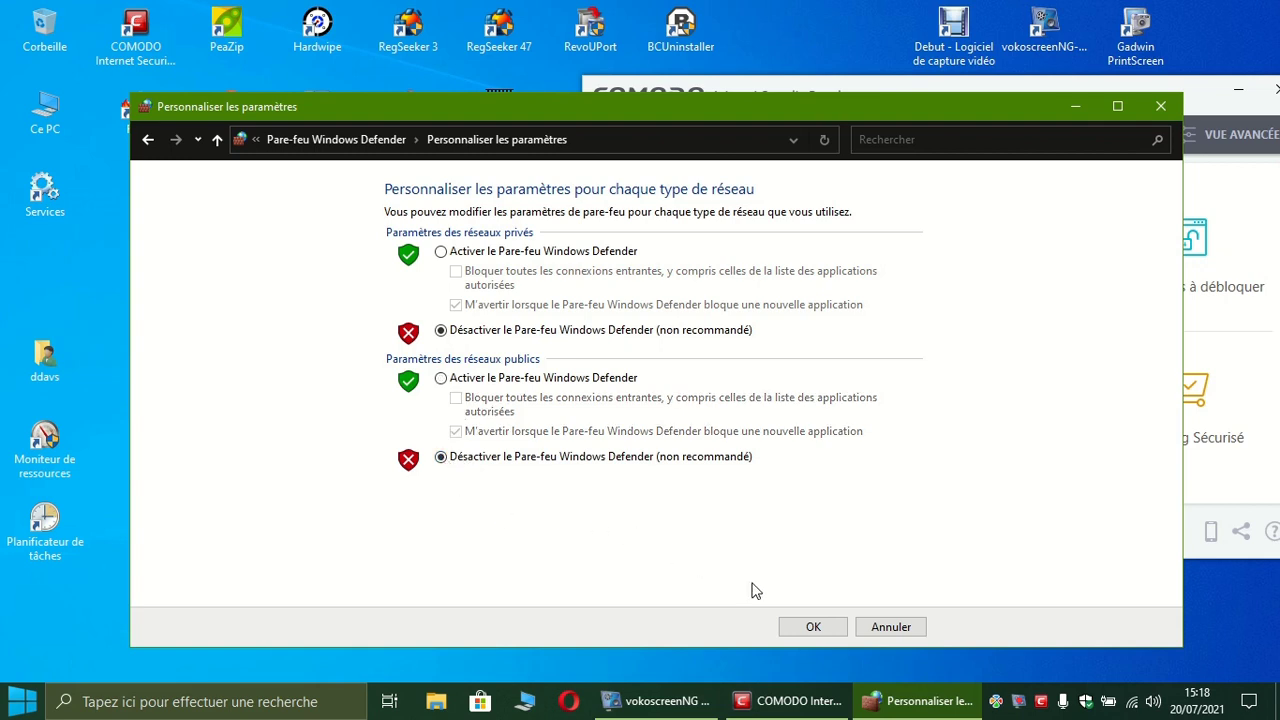
{"action": "left_click", "coordinate": [818, 628]}
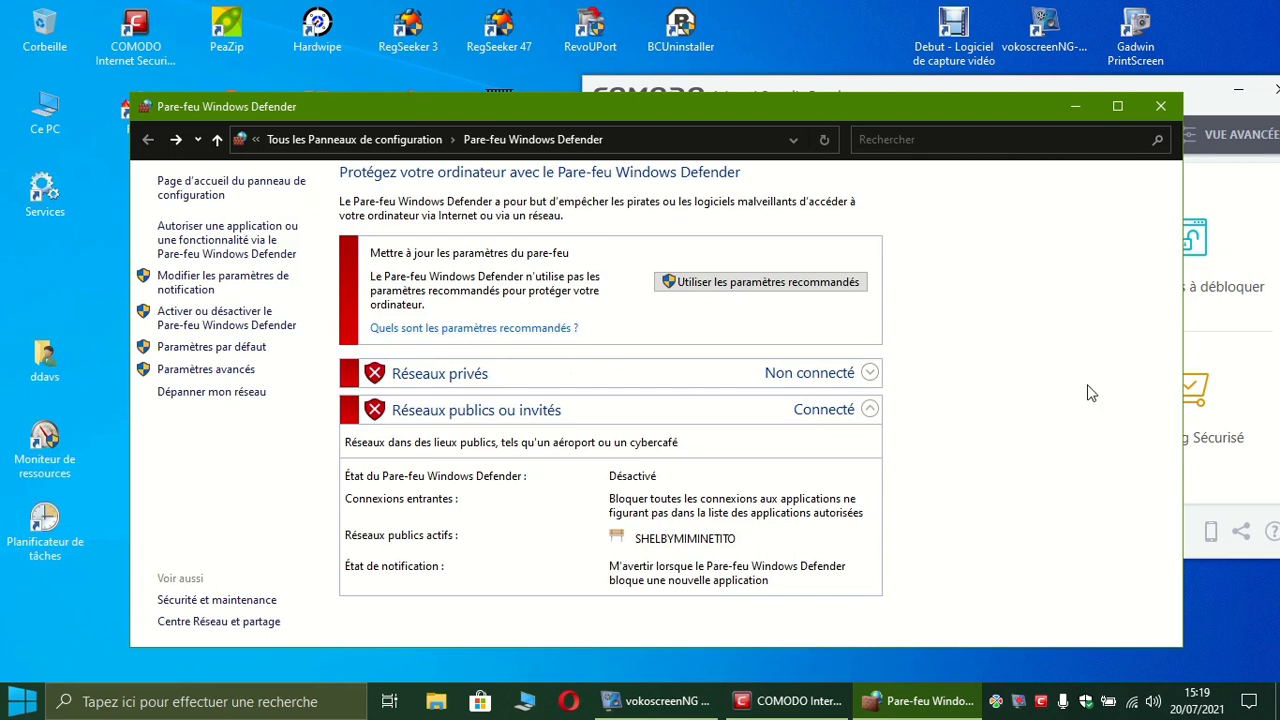
{"action": "left_click", "coordinate": [1160, 107]}
Step: Move the COMODO window back to the middle of the desktop and refresh the desktop
{"action": "left_click_drag", "start_coordinate": [1173, 94], "coordinate": [890, 85]}
{"action": "right_click", "coordinate": [1133, 239]}
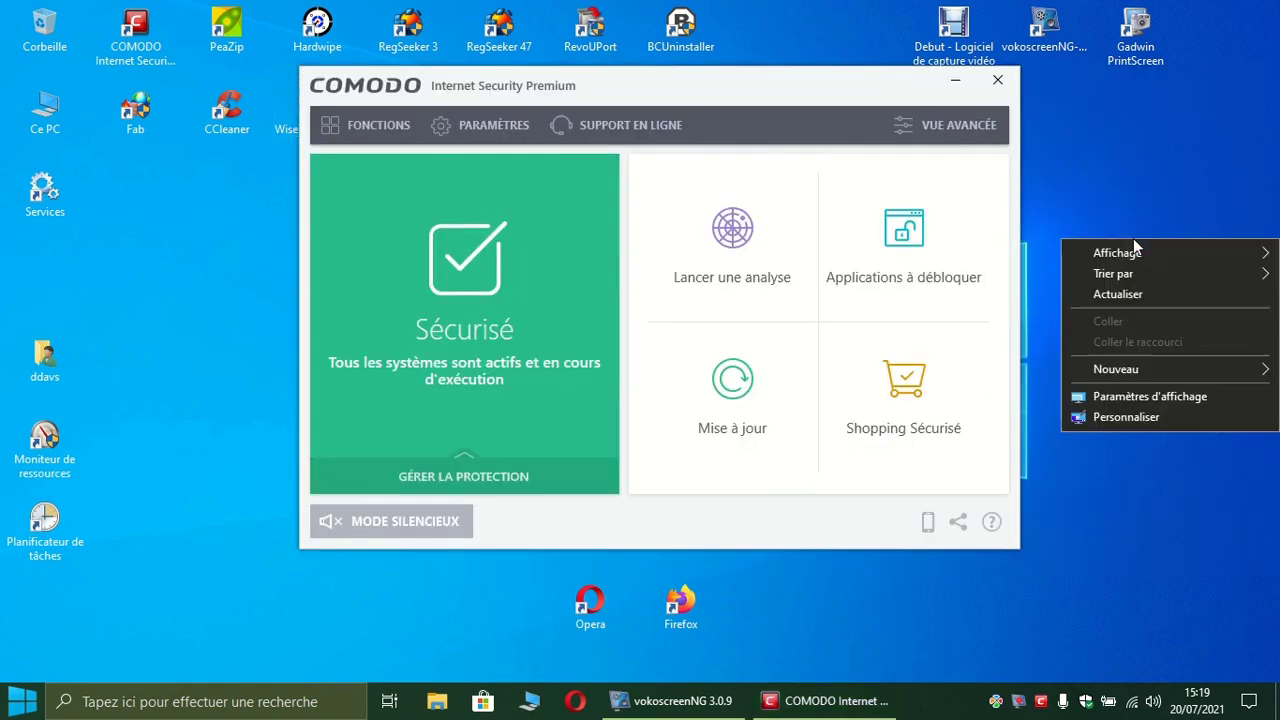
{"action": "left_click", "coordinate": [1179, 293]}
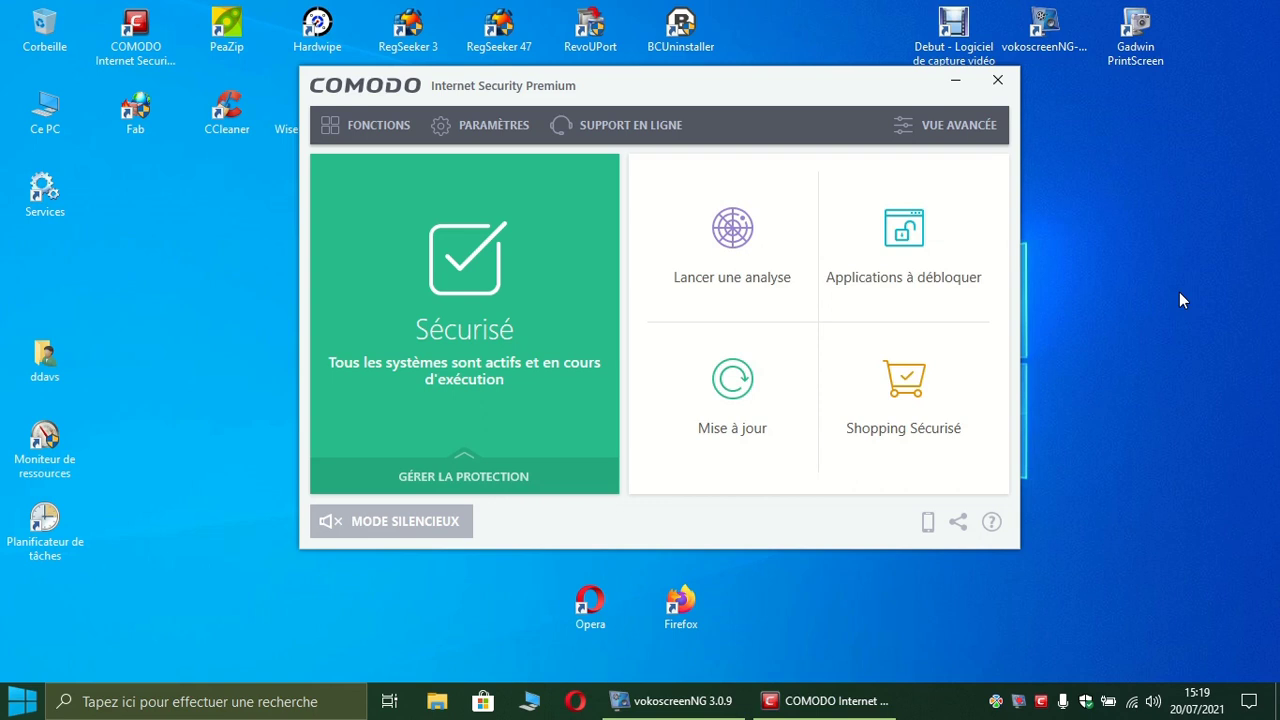
Step: Set COMODO's firewall to Mode personnalisé in its advanced settings, save them, and close COMODO
{"action": "left_click", "coordinate": [503, 131]}
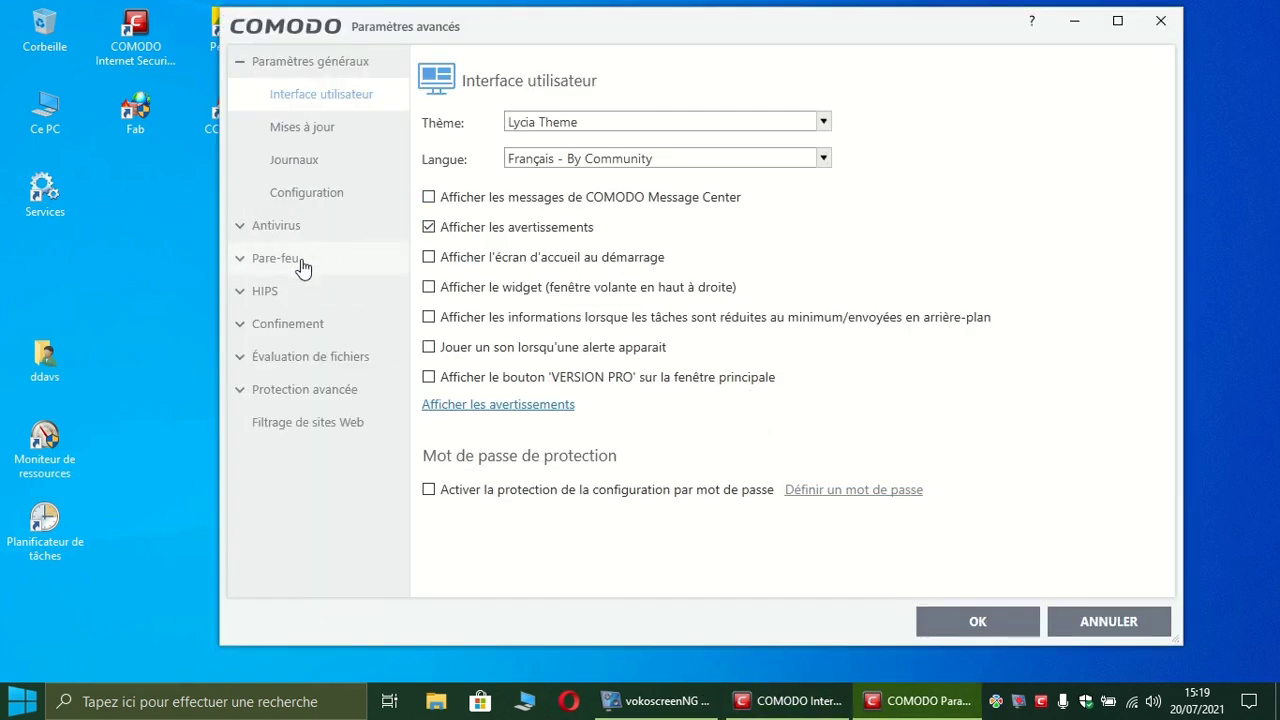
{"action": "left_click", "coordinate": [301, 262]}
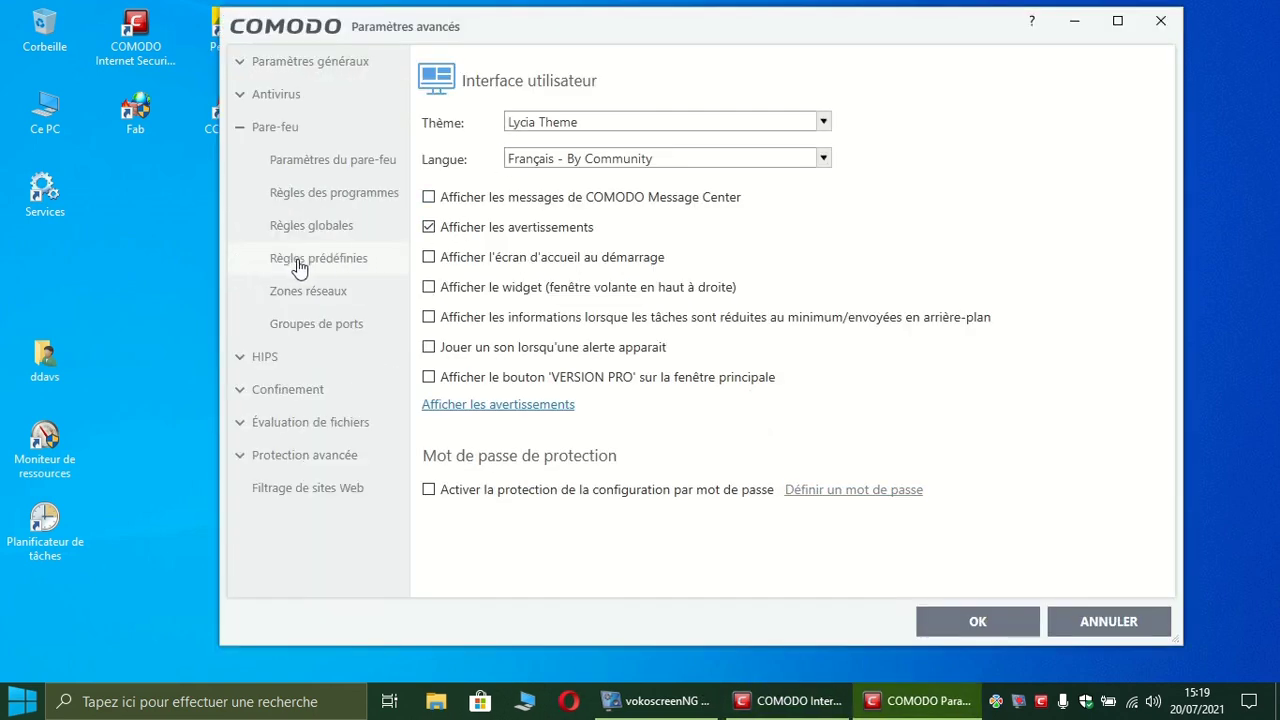
{"action": "left_click", "coordinate": [345, 170]}
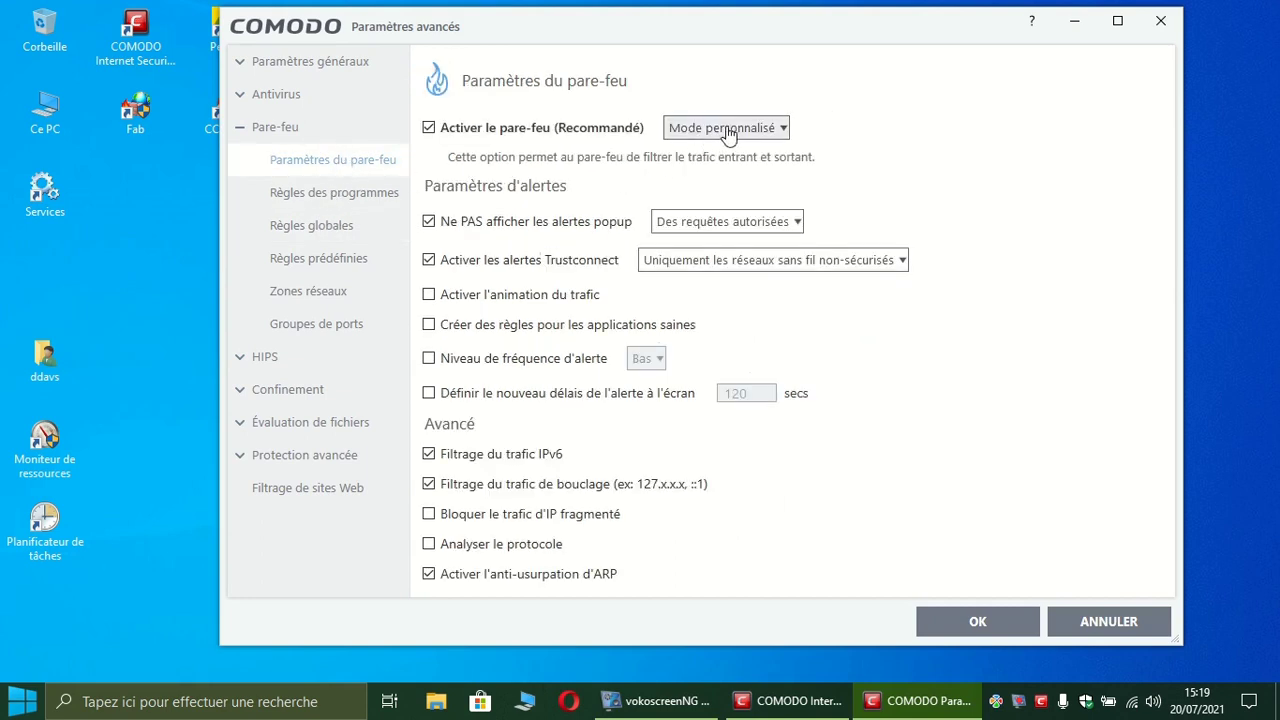
{"action": "left_click", "coordinate": [778, 133]}
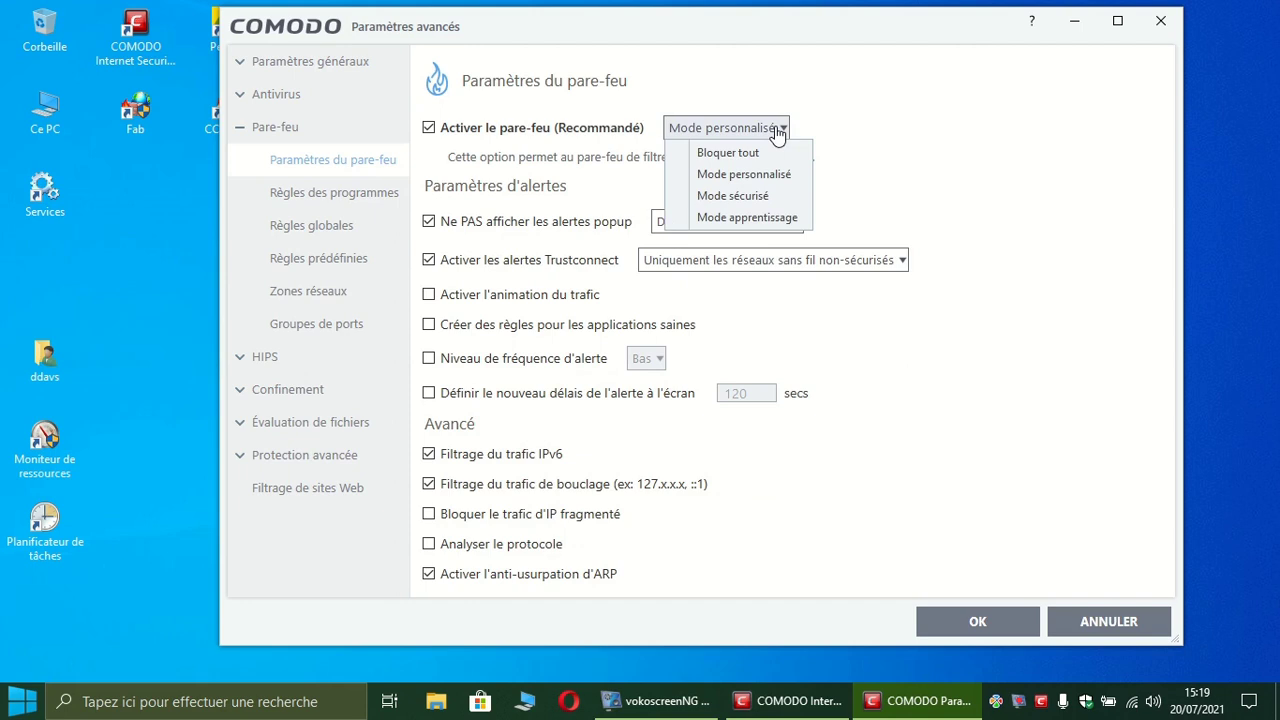
{"action": "left_click", "coordinate": [778, 175]}
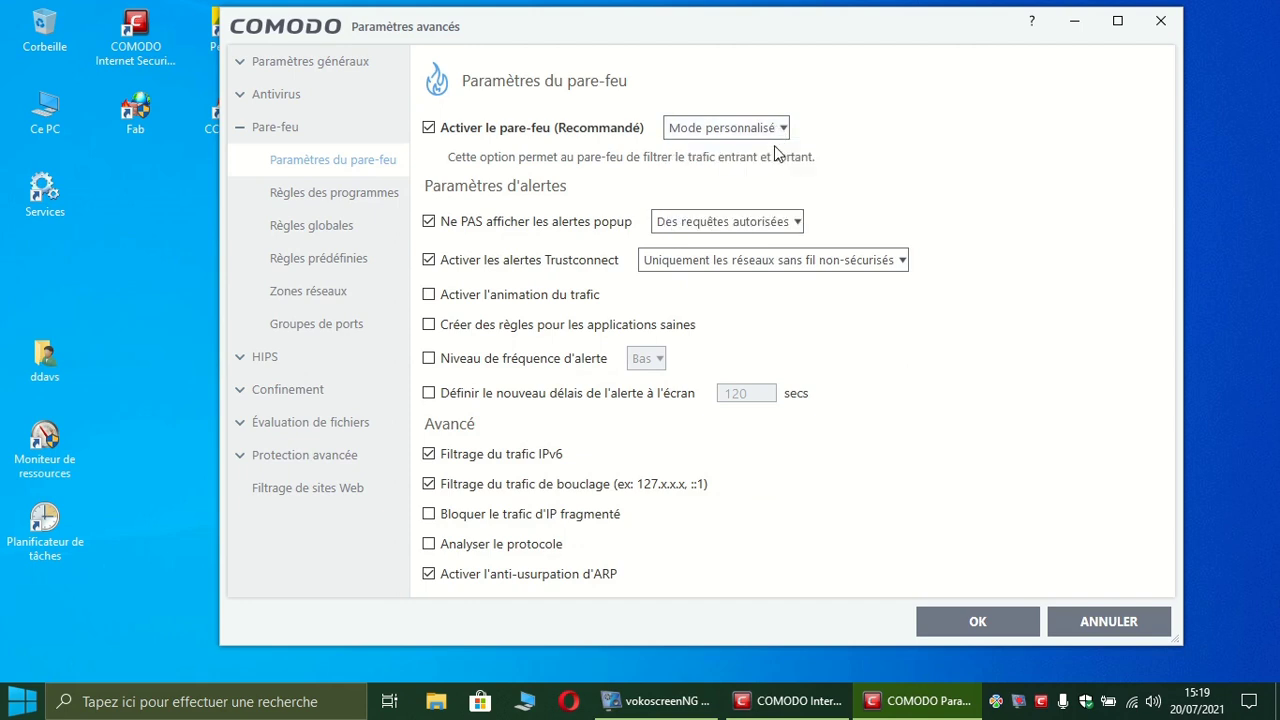
{"action": "left_click", "coordinate": [974, 624]}
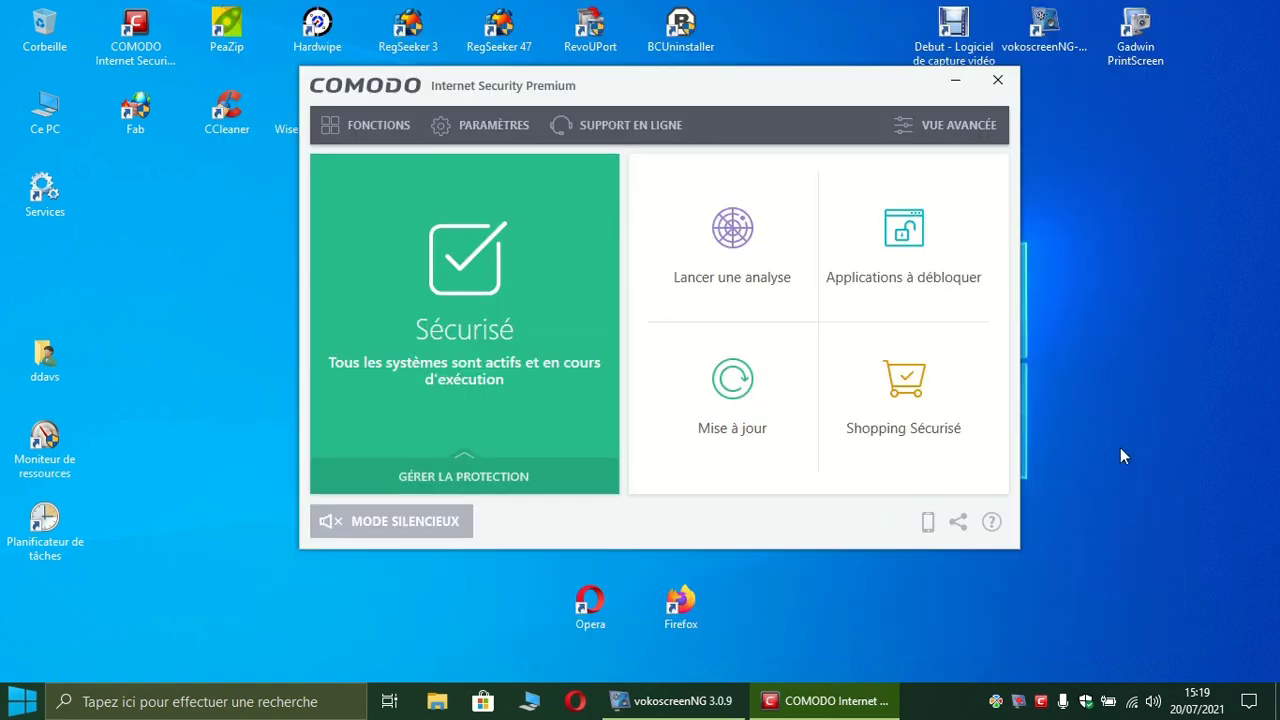
{"action": "left_click", "coordinate": [997, 80]}
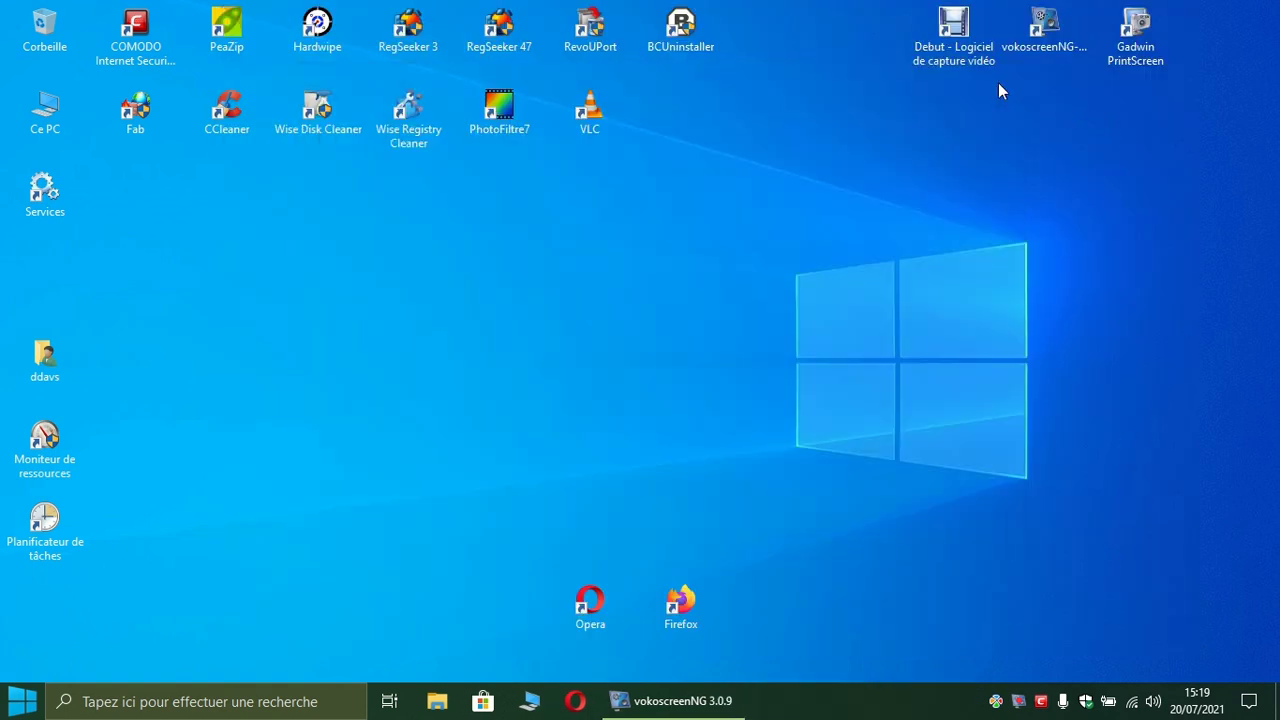
Step: Refresh the desktop, launch Wise Disk Cleaner to test for a COMODO firewall alert, and close it
{"action": "right_click", "coordinate": [579, 282]}
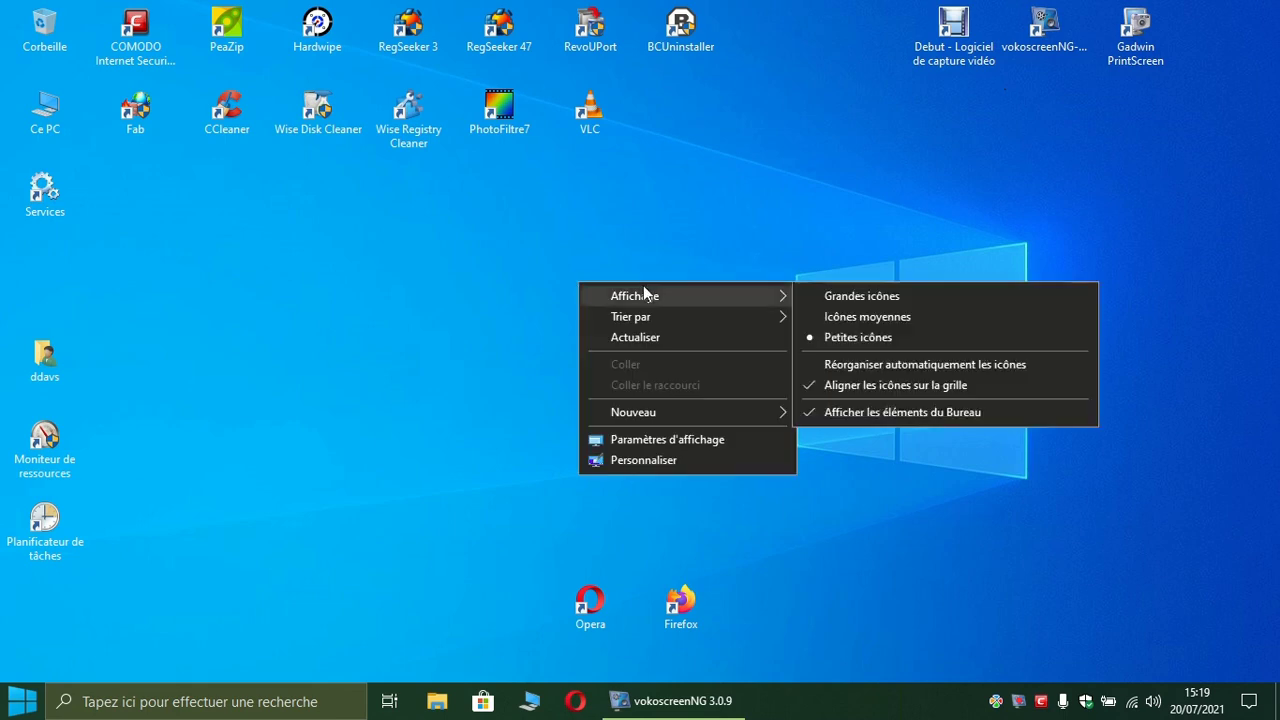
{"action": "left_click", "coordinate": [636, 340]}
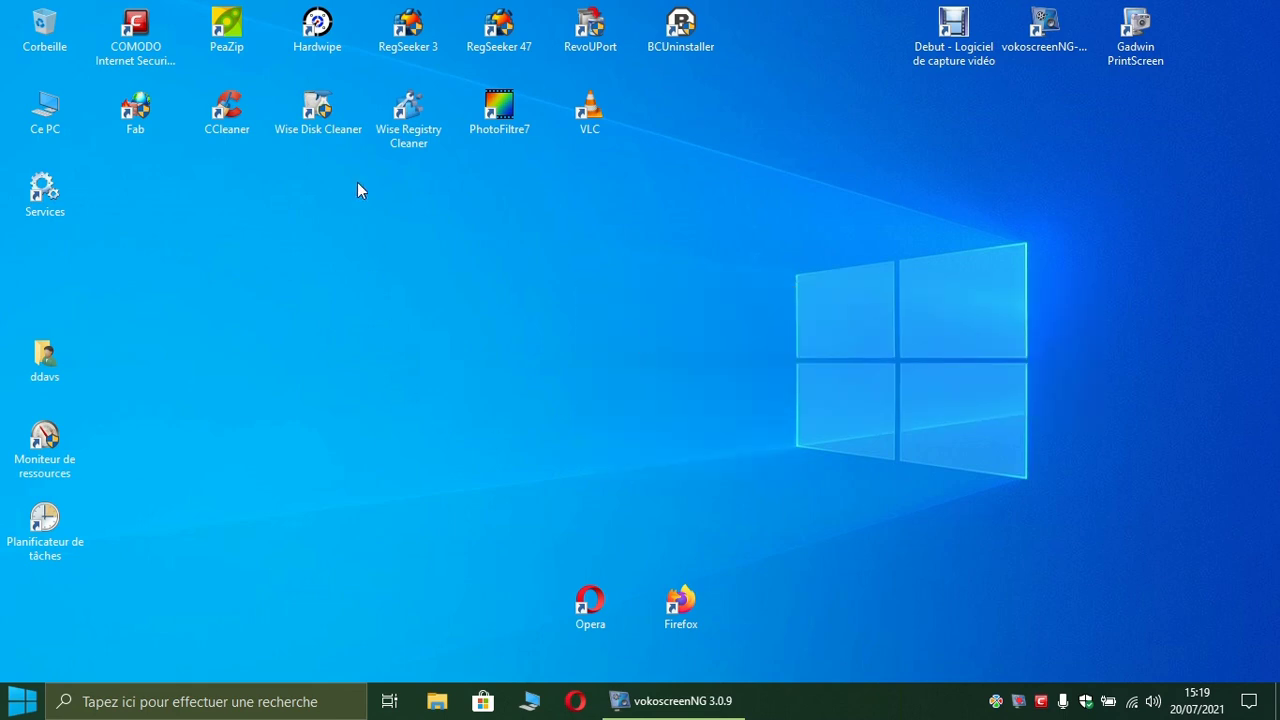
{"action": "double_click", "coordinate": [311, 108]}
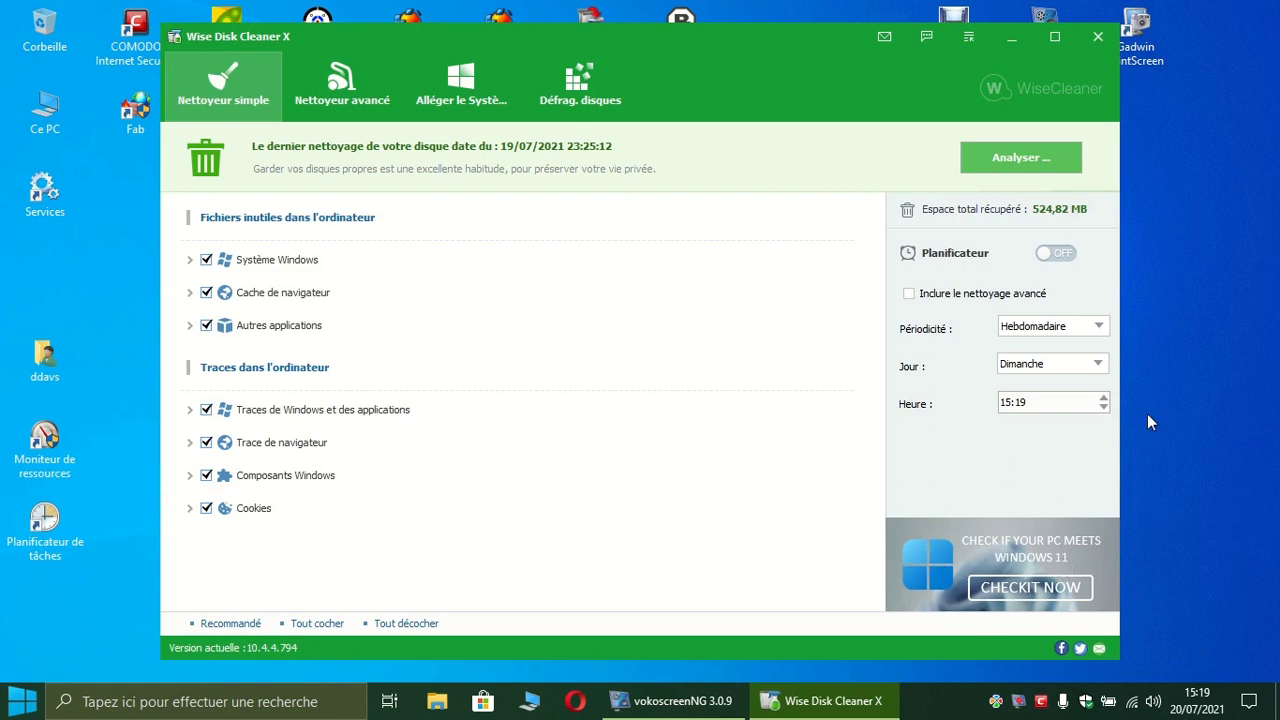
{"action": "left_click", "coordinate": [1097, 39]}
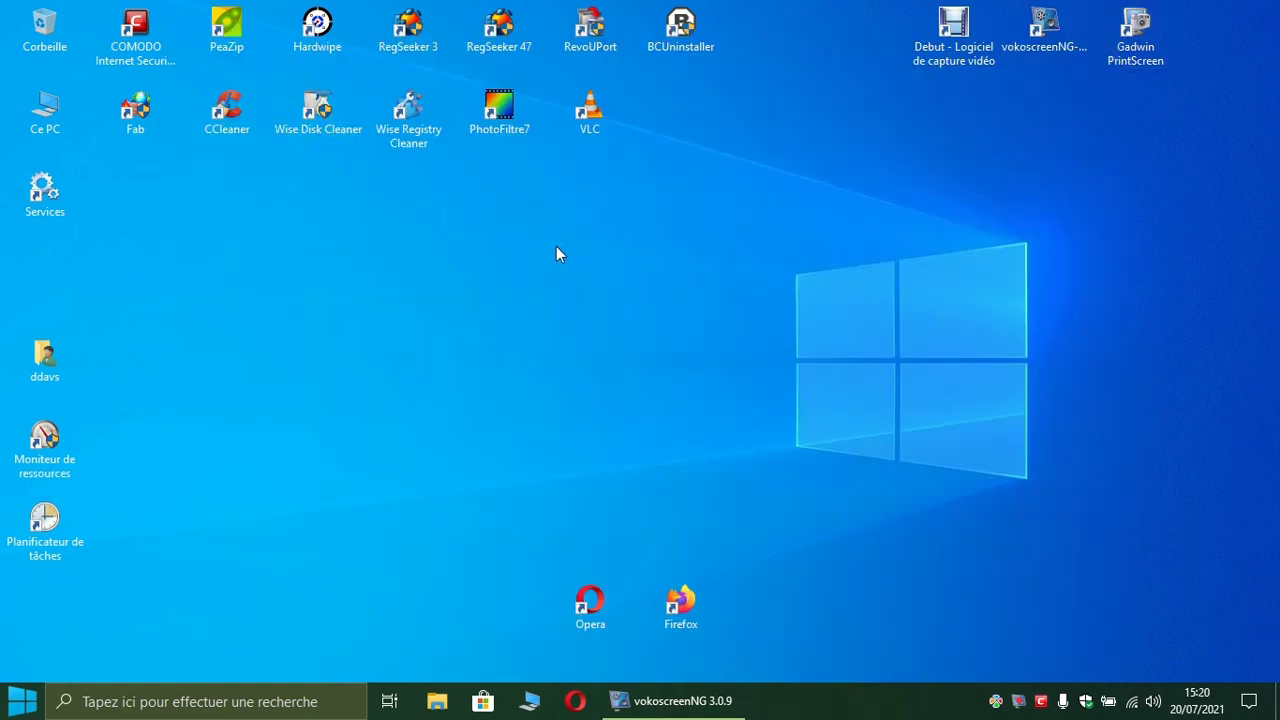
Step: Open Firewall App Blocker and add the contents of the Programmes (x86)\Wise\Wise Disk Cleaner folder to the blocked outbound rules
{"action": "left_click", "coordinate": [133, 113]}
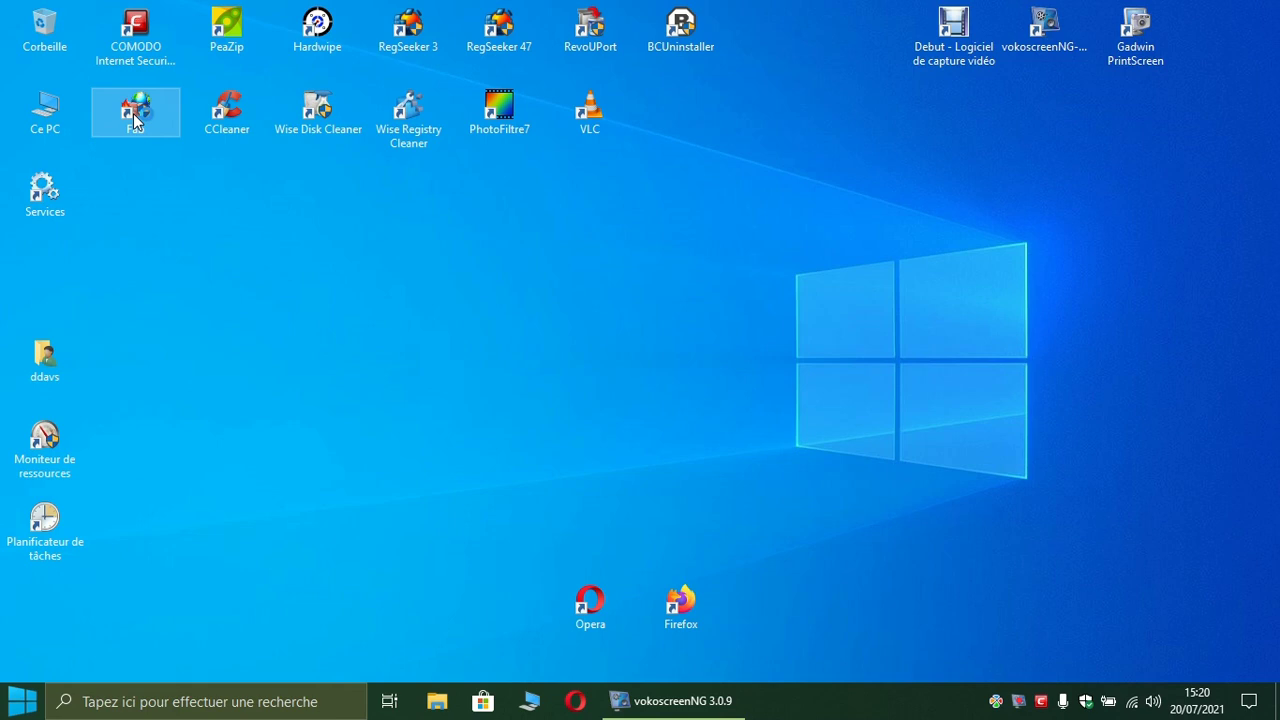
{"action": "double_click", "coordinate": [133, 113]}
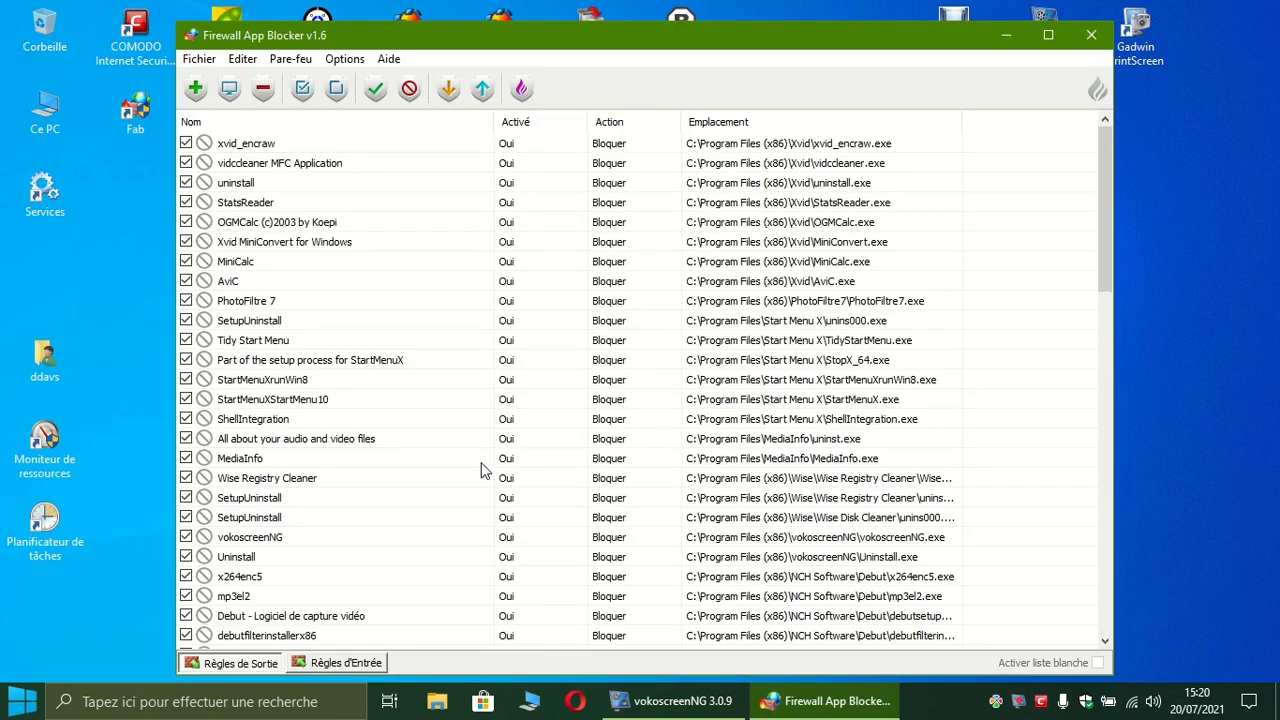
{"action": "left_click", "coordinate": [195, 62]}
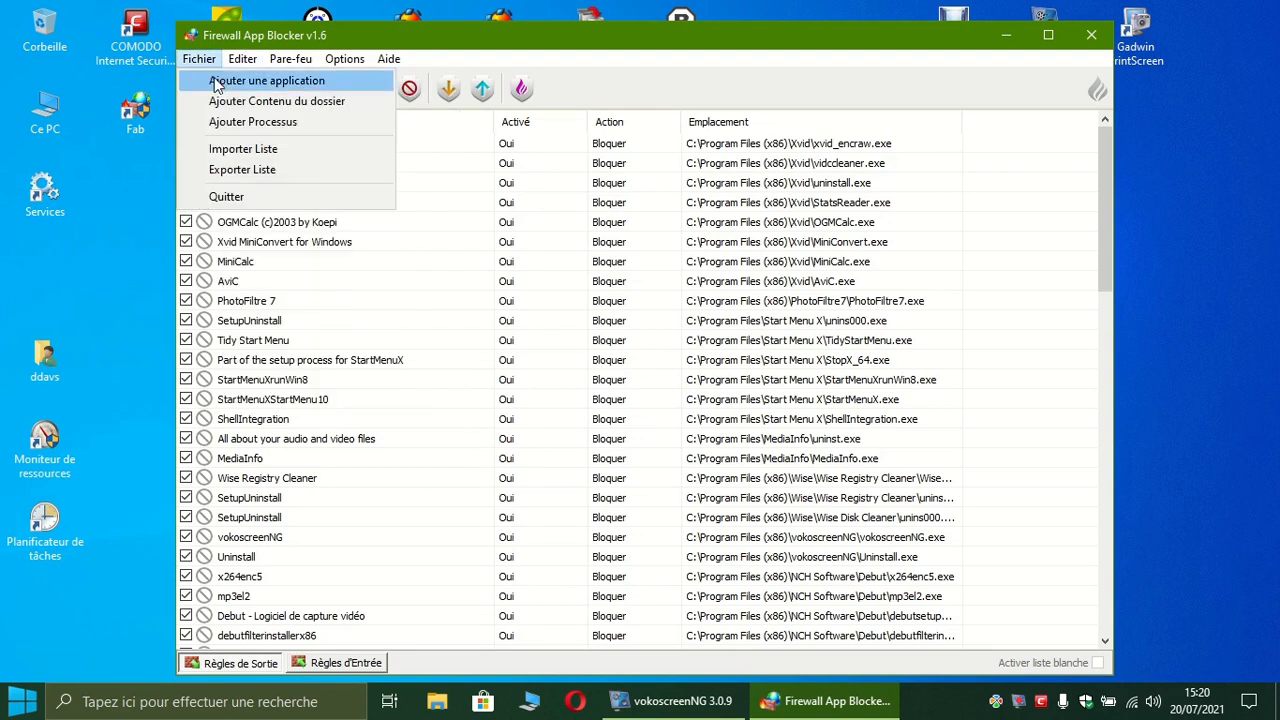
{"action": "left_click", "coordinate": [224, 104]}
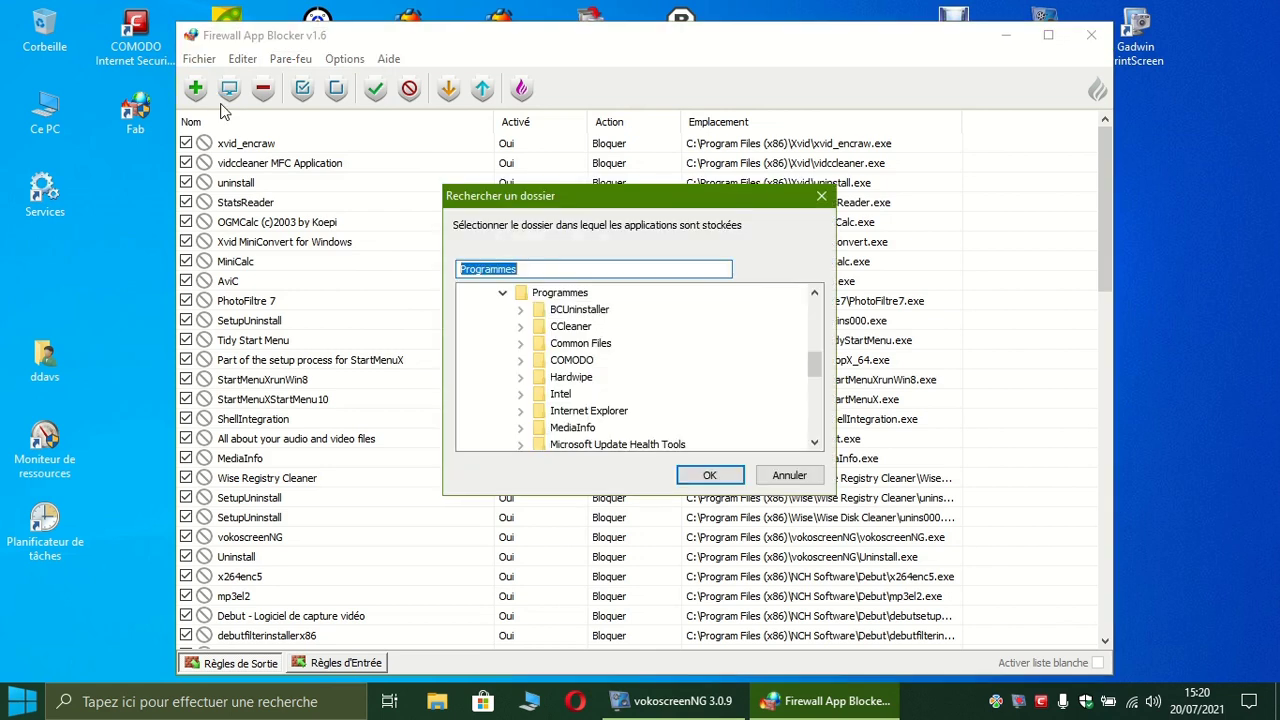
{"action": "left_click", "coordinate": [503, 300]}
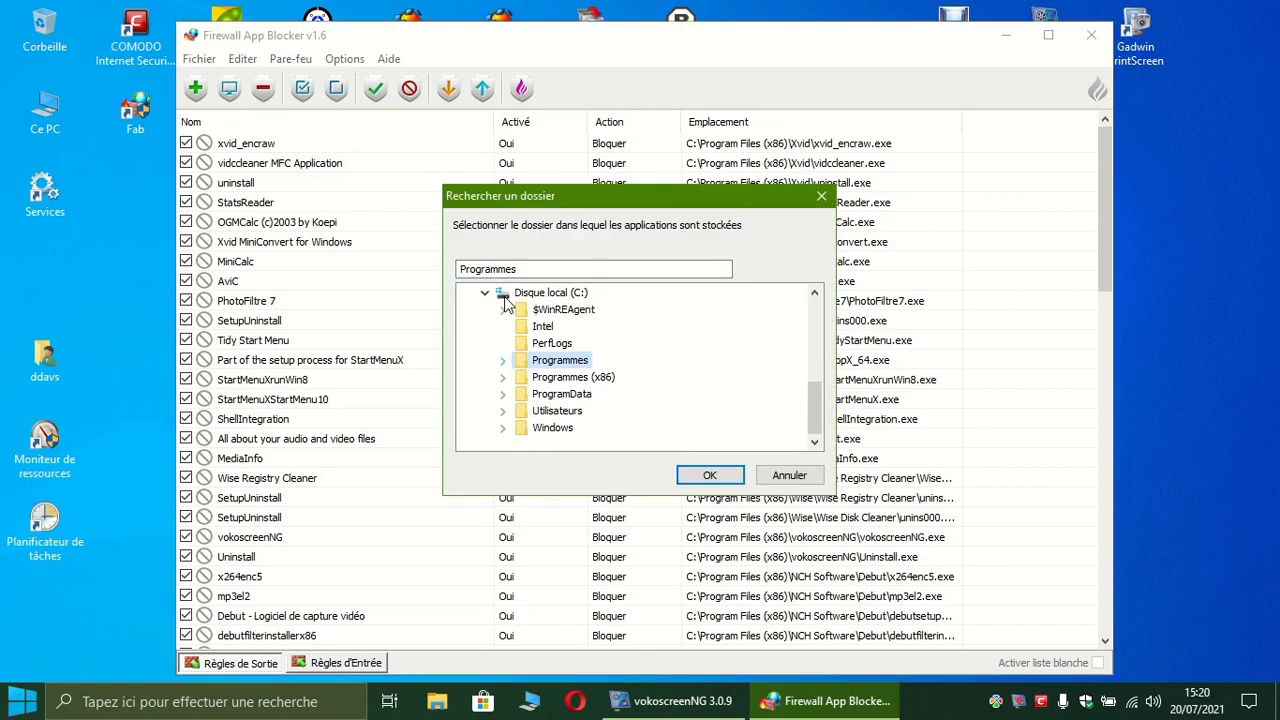
{"action": "left_click", "coordinate": [505, 382]}
{"action": "scroll", "coordinate": [540, 360], "scroll_direction": "down", "scroll_amount": 10}
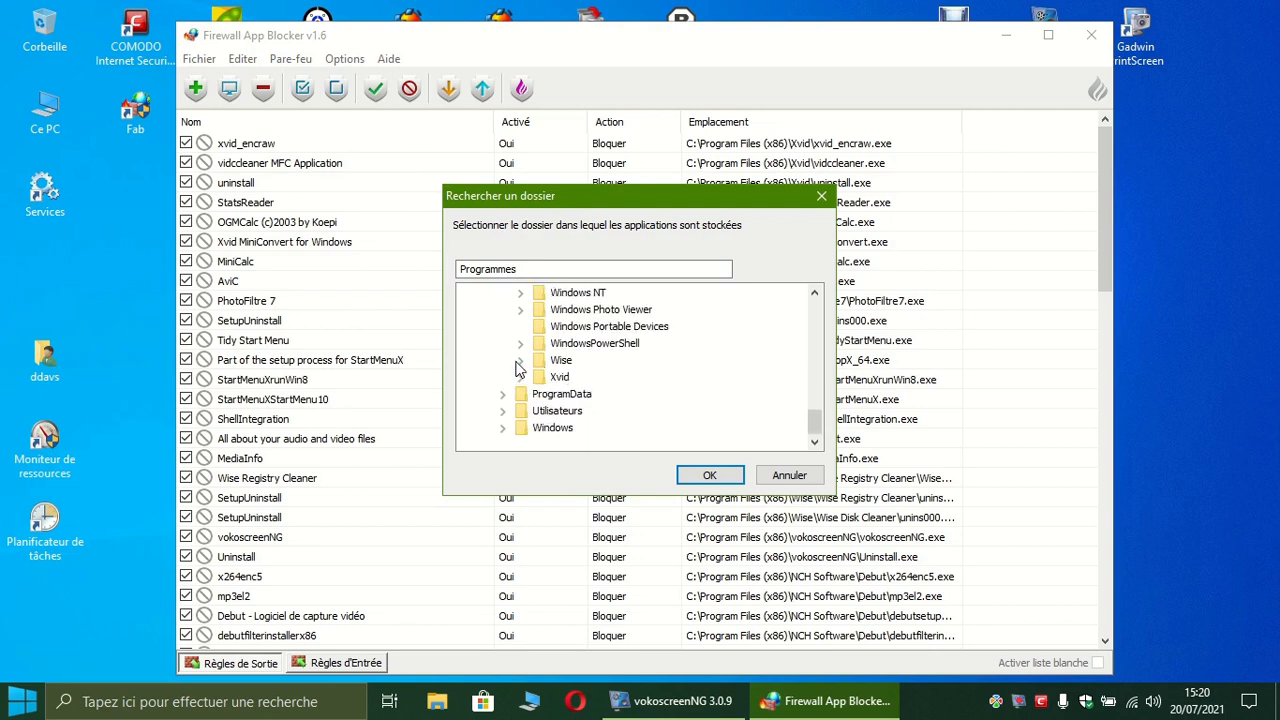
{"action": "left_click", "coordinate": [519, 361]}
{"action": "left_click", "coordinate": [598, 378]}
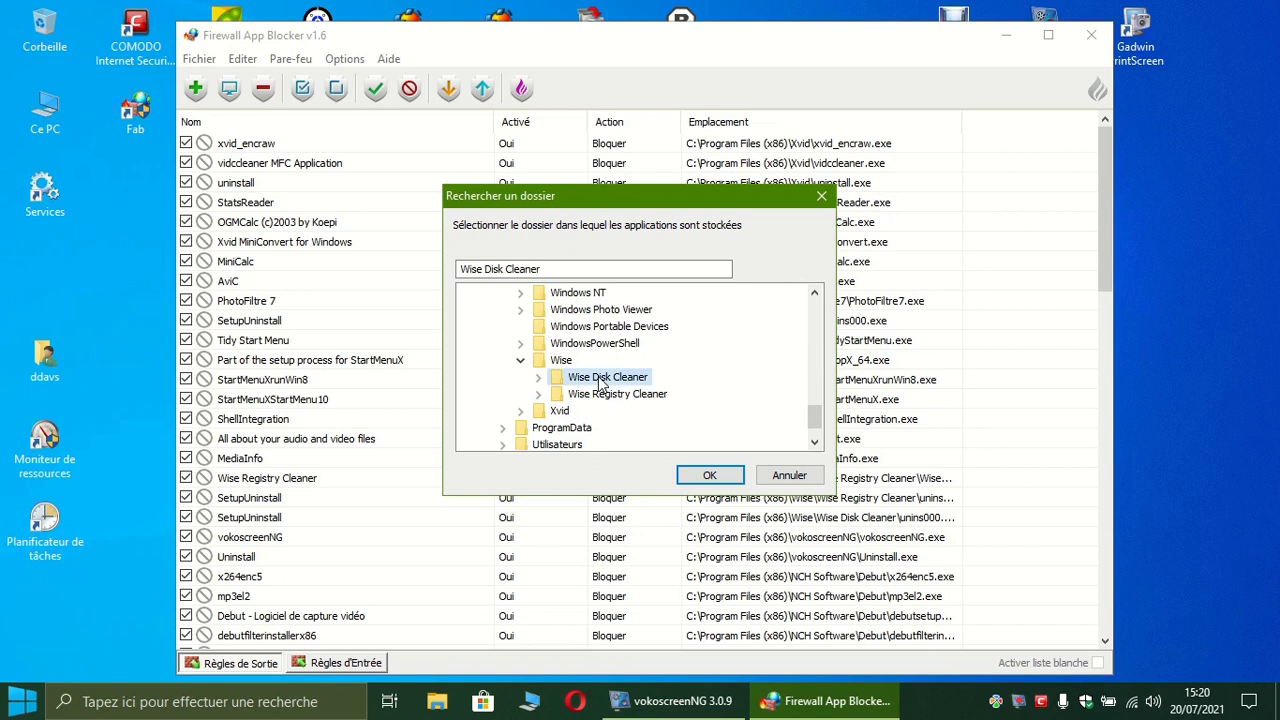
{"action": "left_click", "coordinate": [703, 476]}
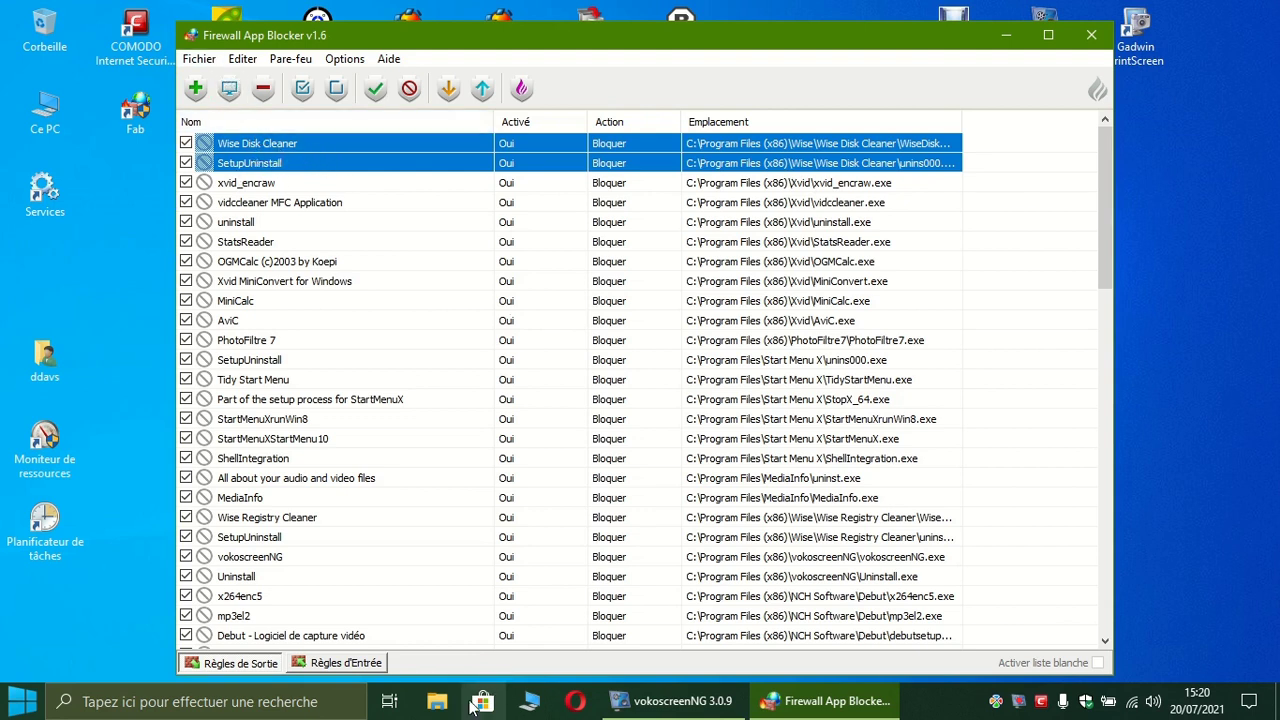
Step: Add the contents of the Wise Disk Cleaner folder to the blocked inbound rules as well, and close Firewall App Blocker
{"action": "left_click", "coordinate": [375, 667]}
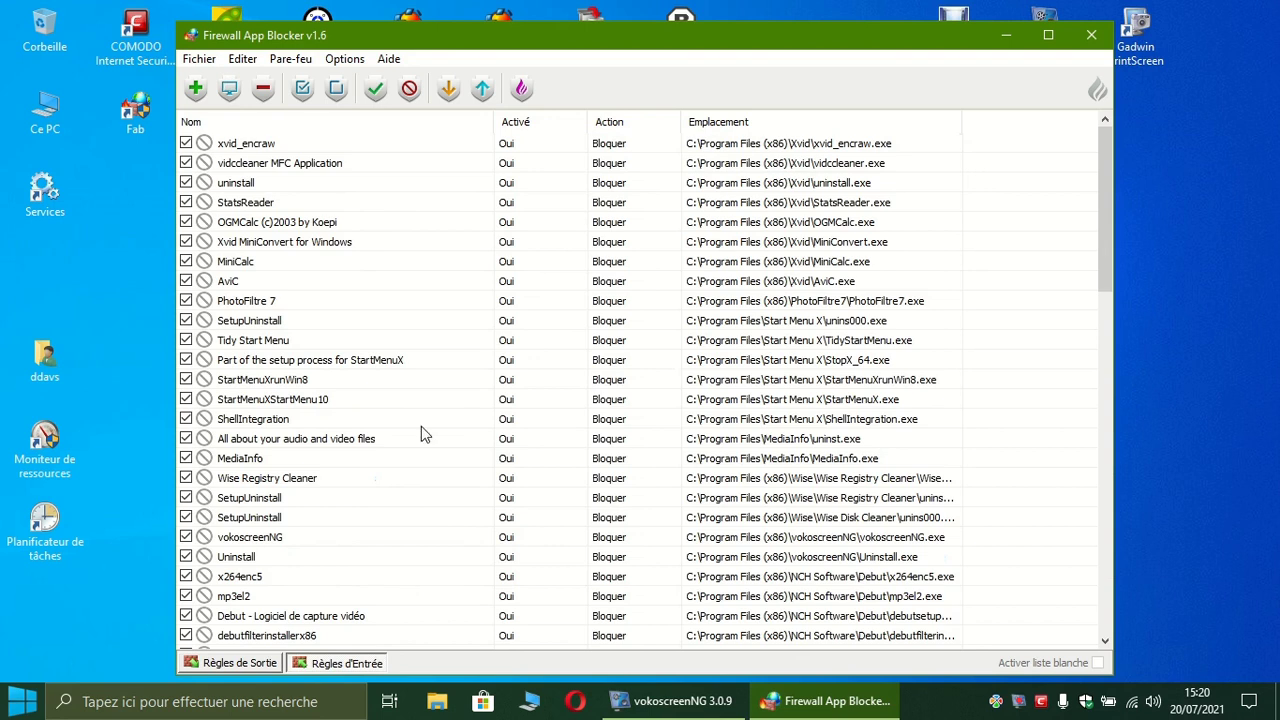
{"action": "left_click", "coordinate": [199, 60]}
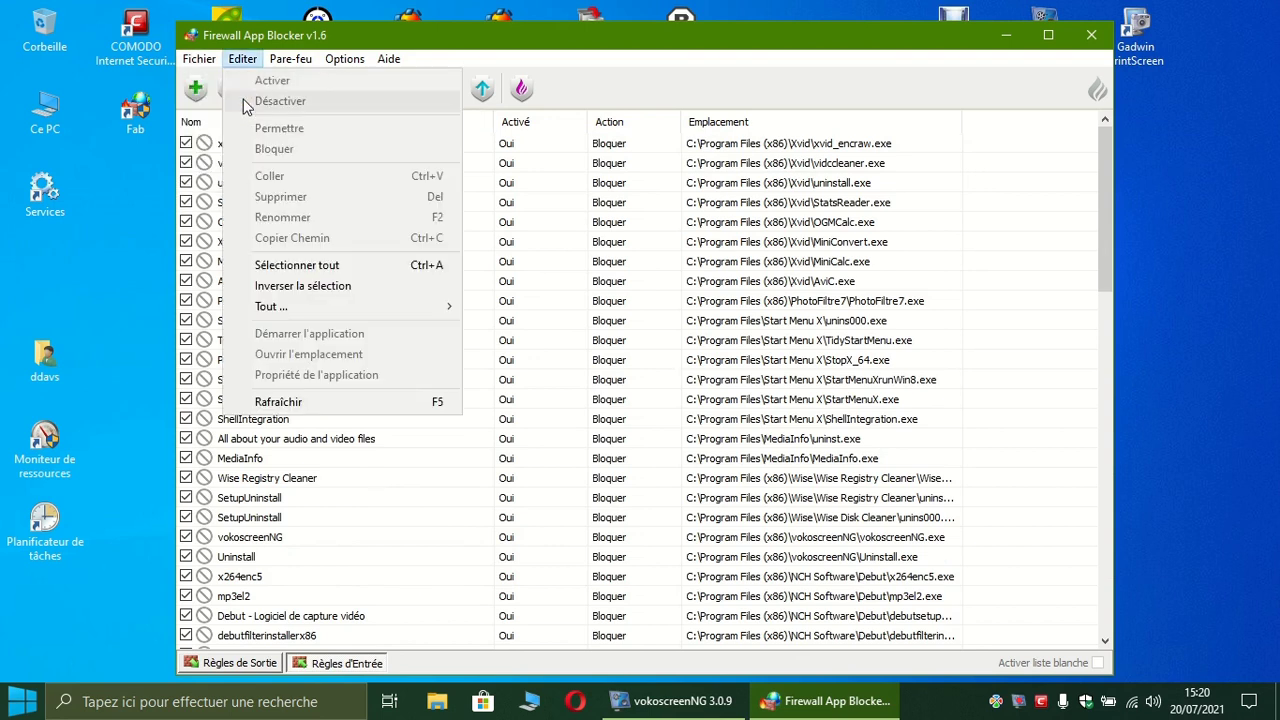
{"action": "left_click", "coordinate": [206, 110]}
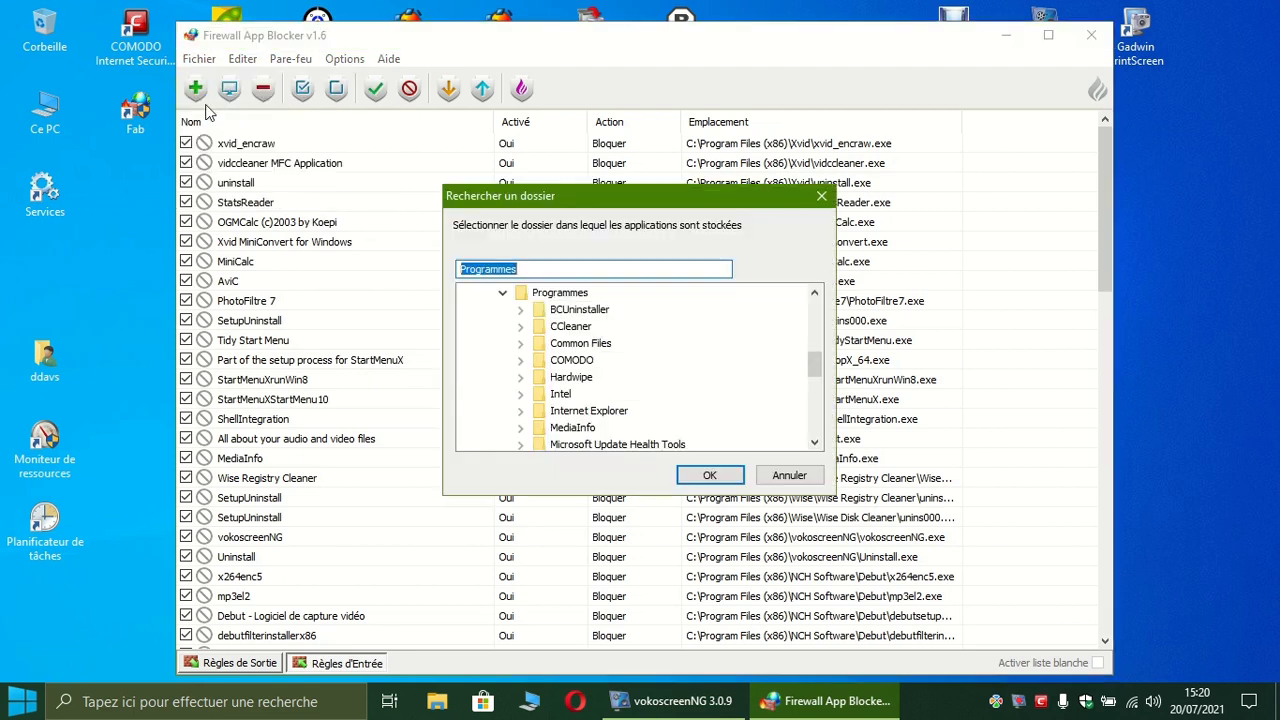
{"action": "left_click", "coordinate": [502, 297]}
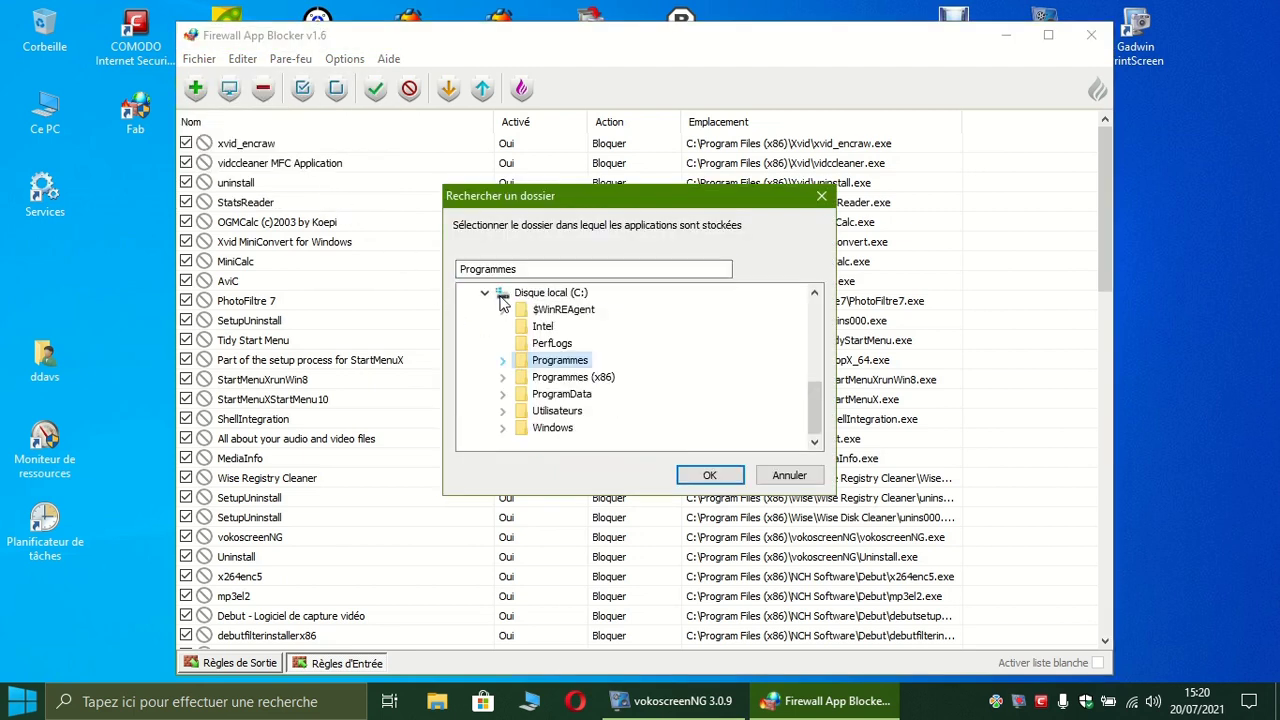
{"action": "left_click", "coordinate": [502, 377]}
{"action": "scroll", "coordinate": [629, 372], "scroll_direction": "down", "scroll_amount": 8}
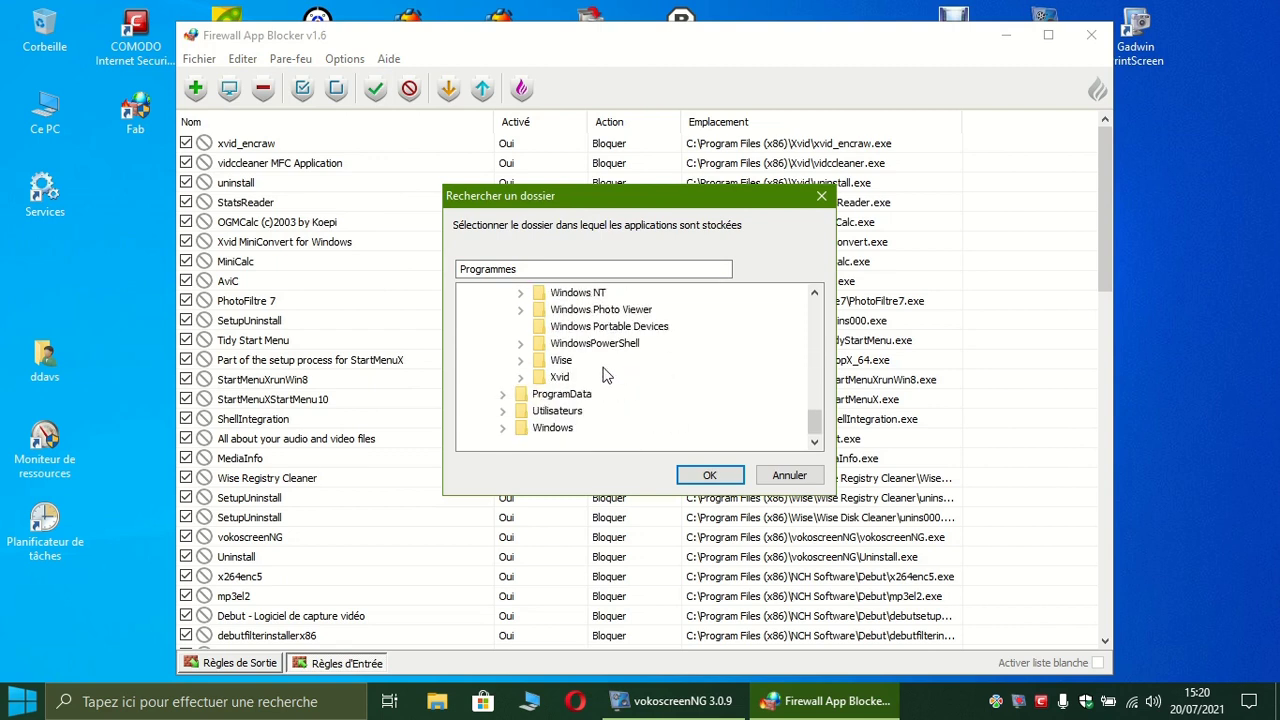
{"action": "left_click", "coordinate": [520, 360]}
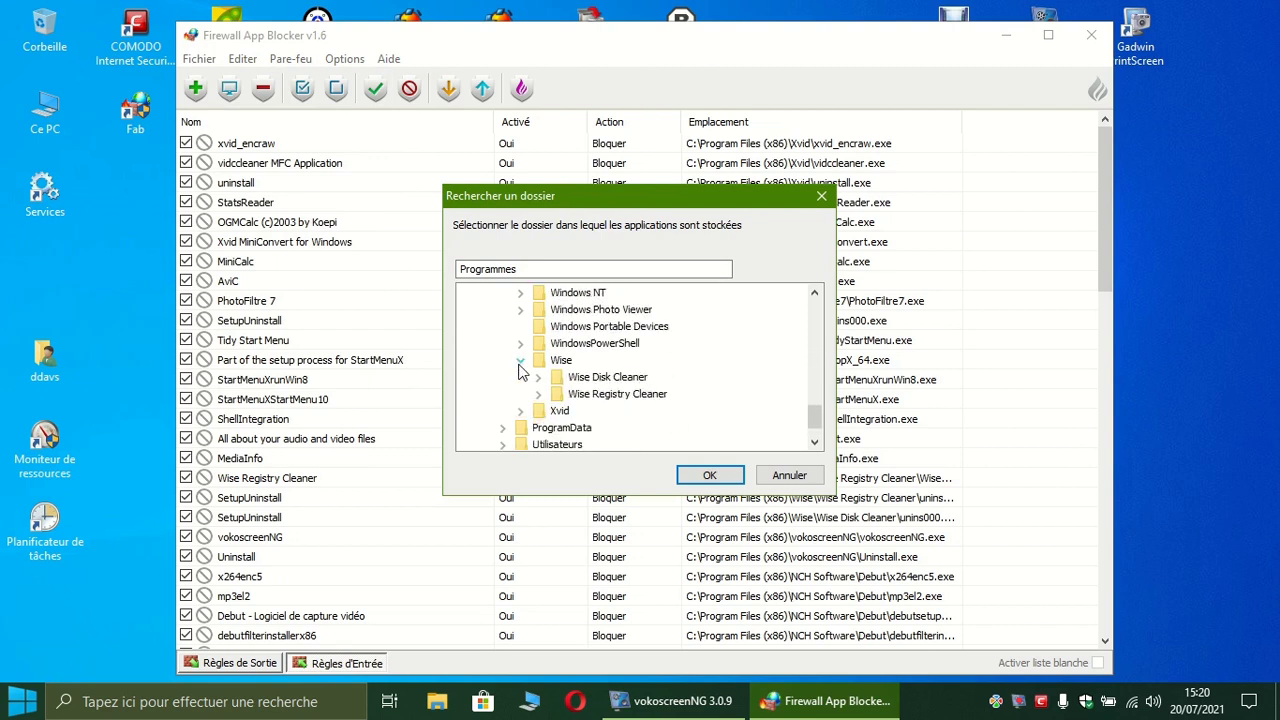
{"action": "left_click", "coordinate": [605, 377]}
{"action": "left_click", "coordinate": [704, 476]}
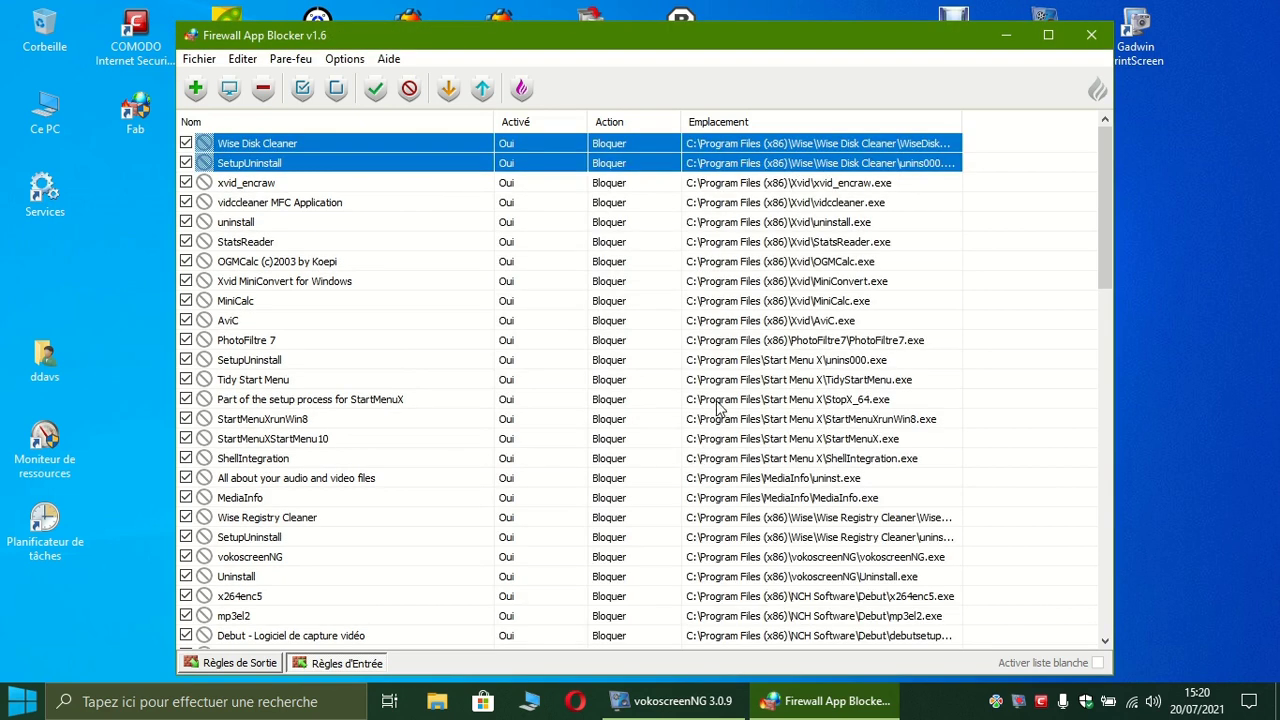
{"action": "left_click", "coordinate": [1092, 36]}
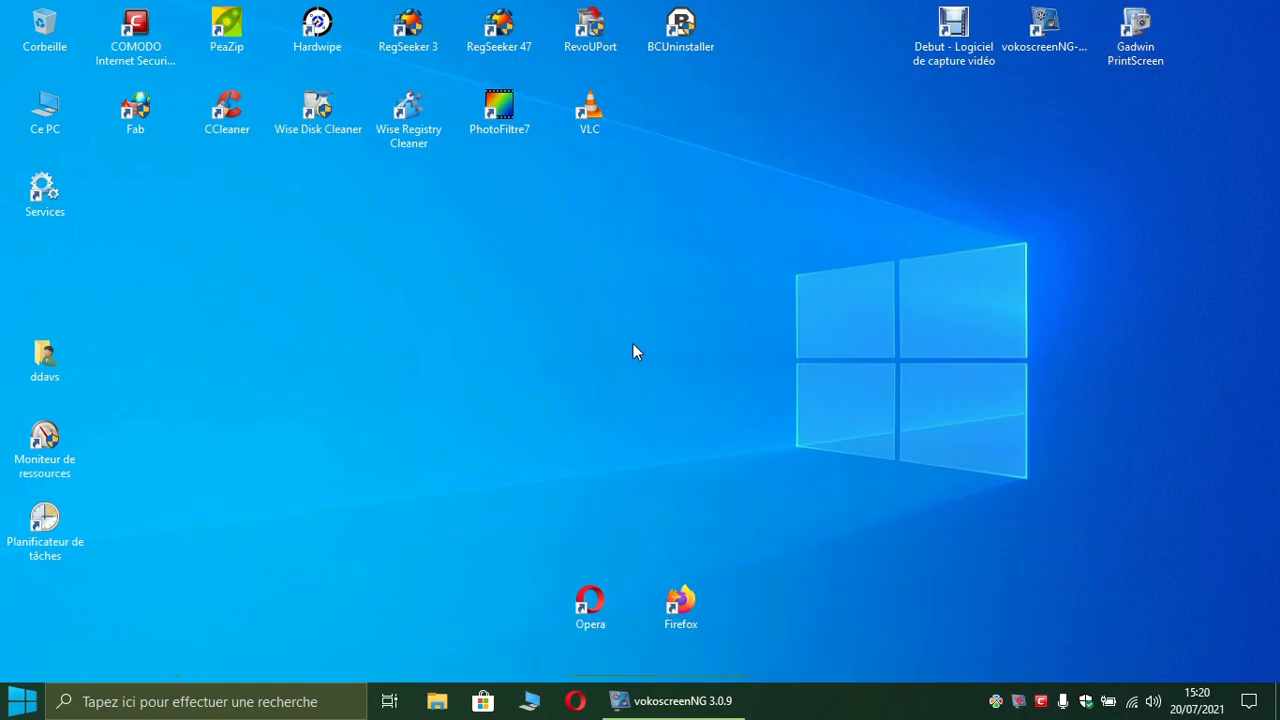
Step: Switch to vokoscreenNG and stop the screen recording
{"action": "left_click", "coordinate": [668, 700]}
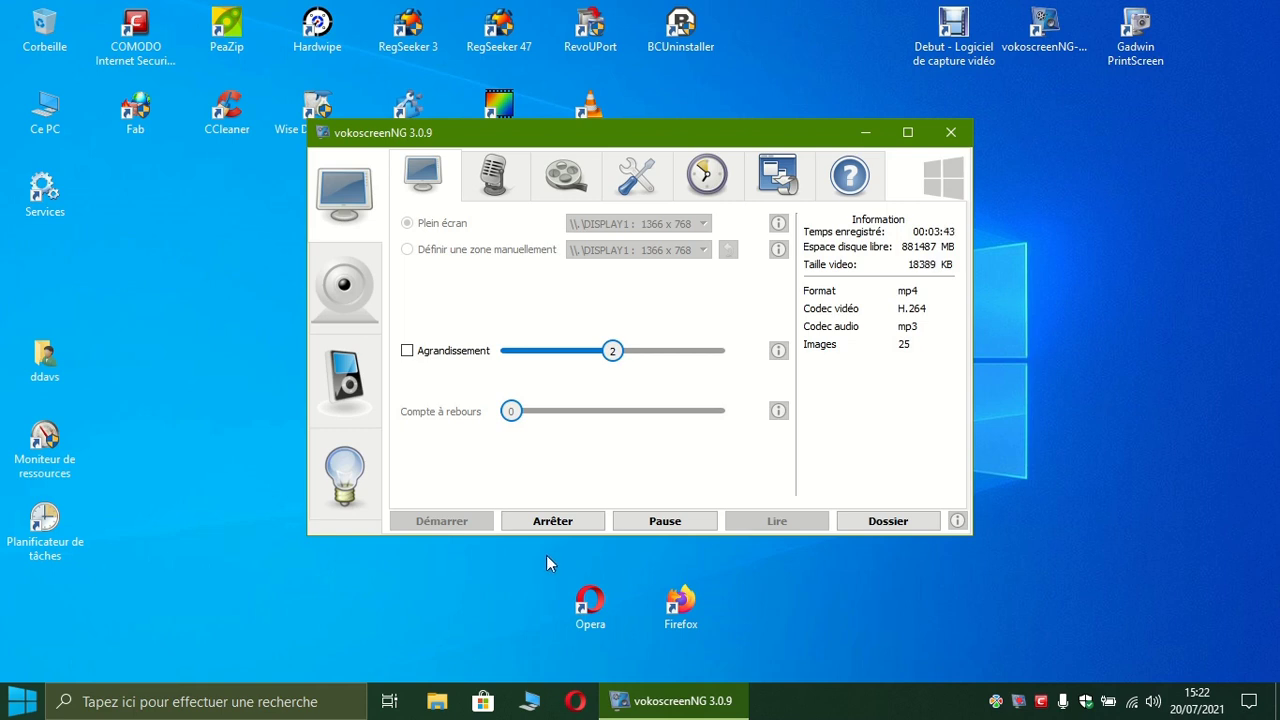
{"action": "left_click", "coordinate": [548, 521]}
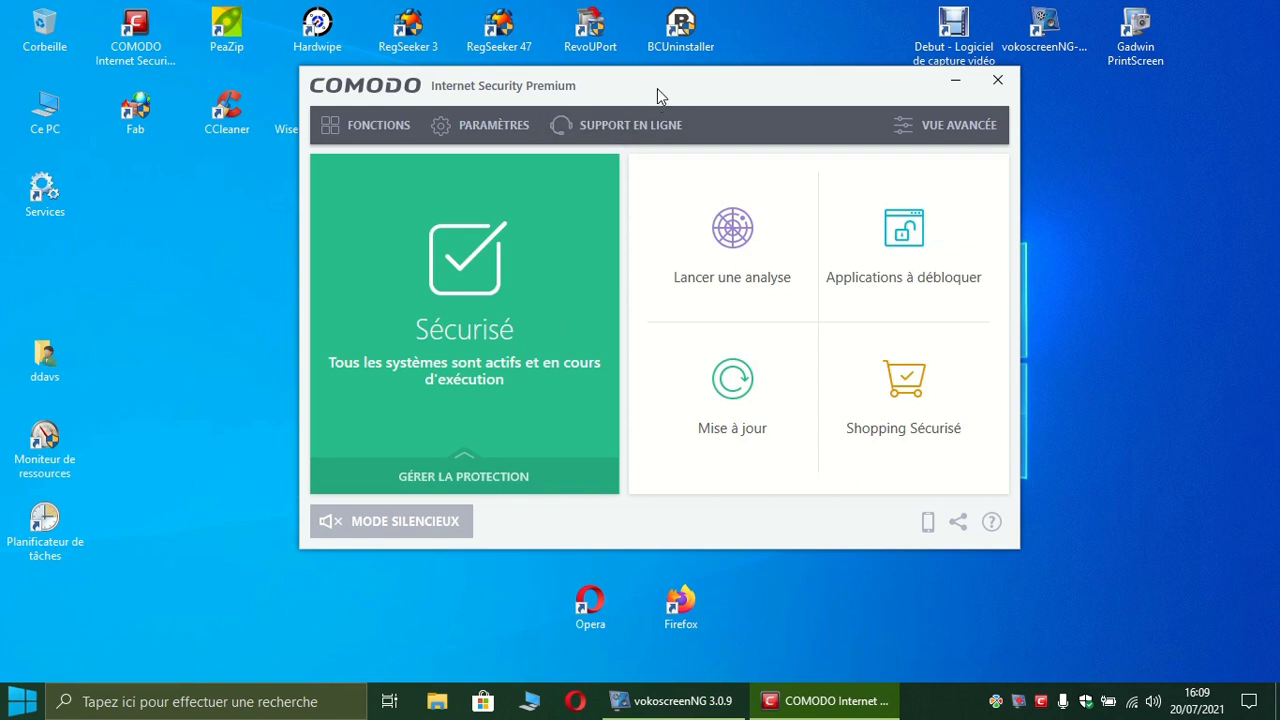
Step: Review the Paramètres du pare-feu page in COMODO's advanced settings, confirm the settings dialog, and close COMODO
{"action": "left_click_drag", "start_coordinate": [675, 91], "coordinate": [606, 78]}
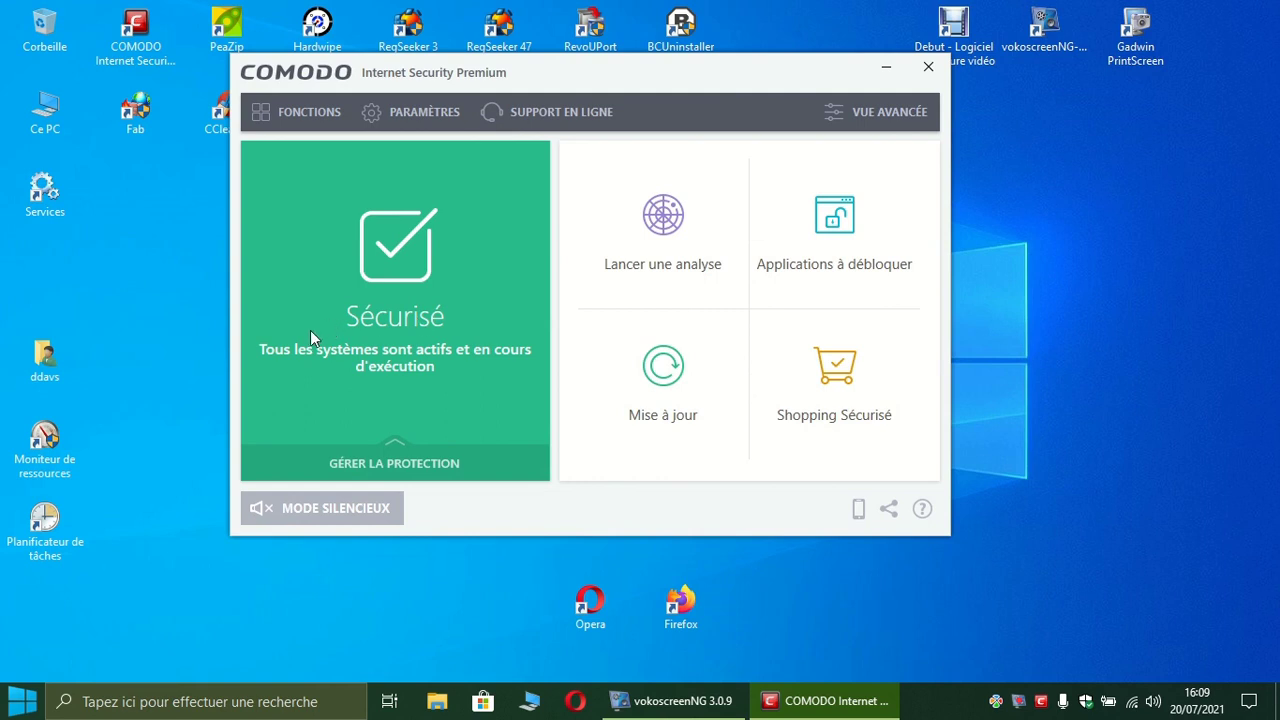
{"action": "left_click", "coordinate": [412, 113]}
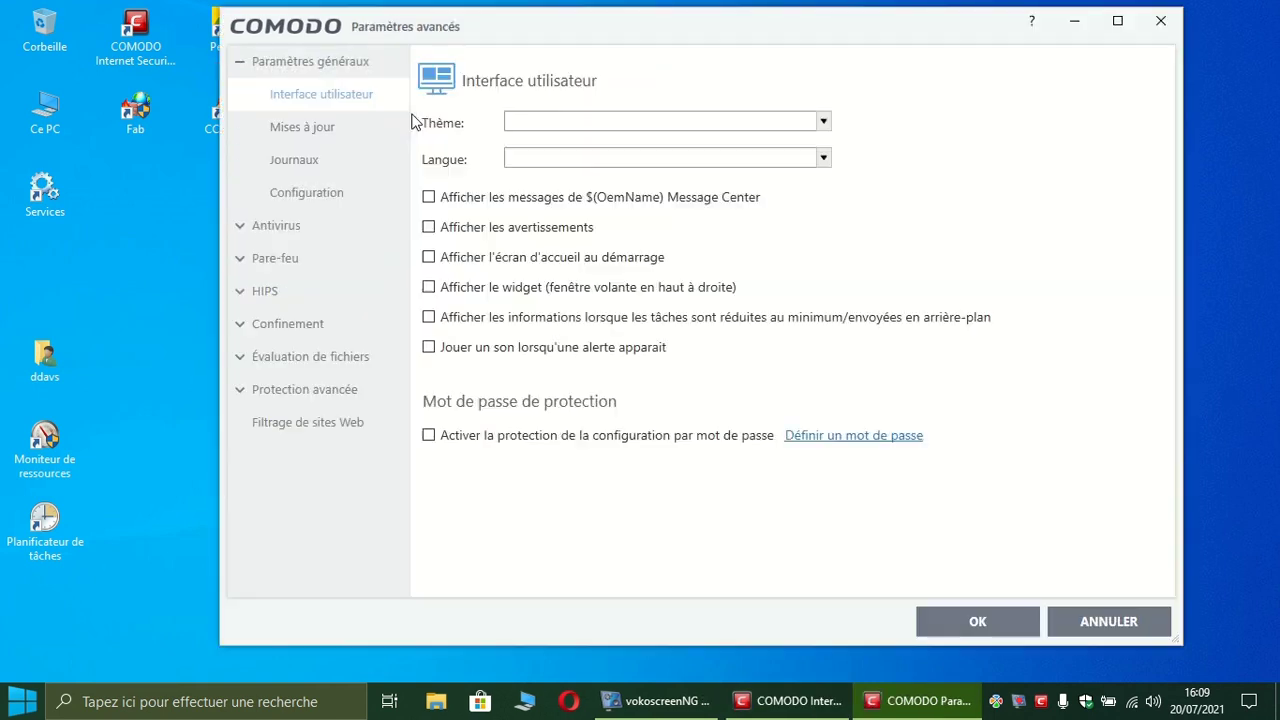
{"action": "left_click", "coordinate": [277, 258]}
{"action": "left_click", "coordinate": [329, 162]}
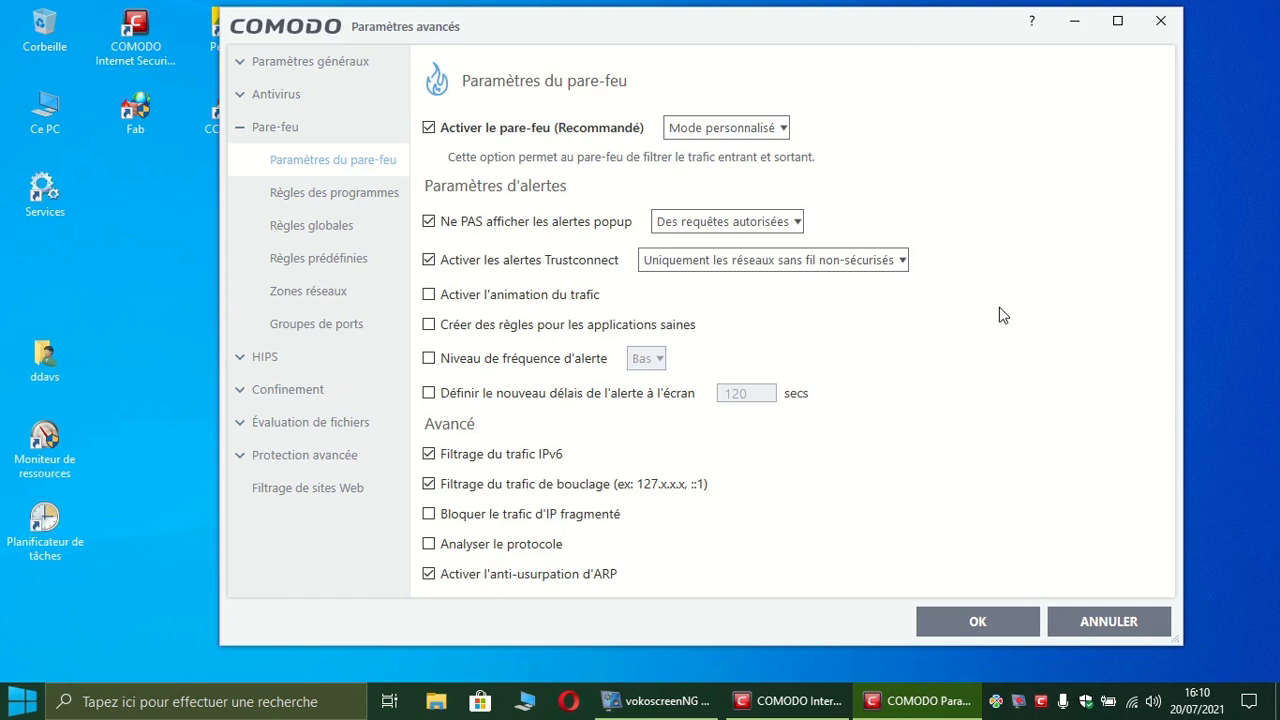
{"action": "left_click", "coordinate": [972, 621]}
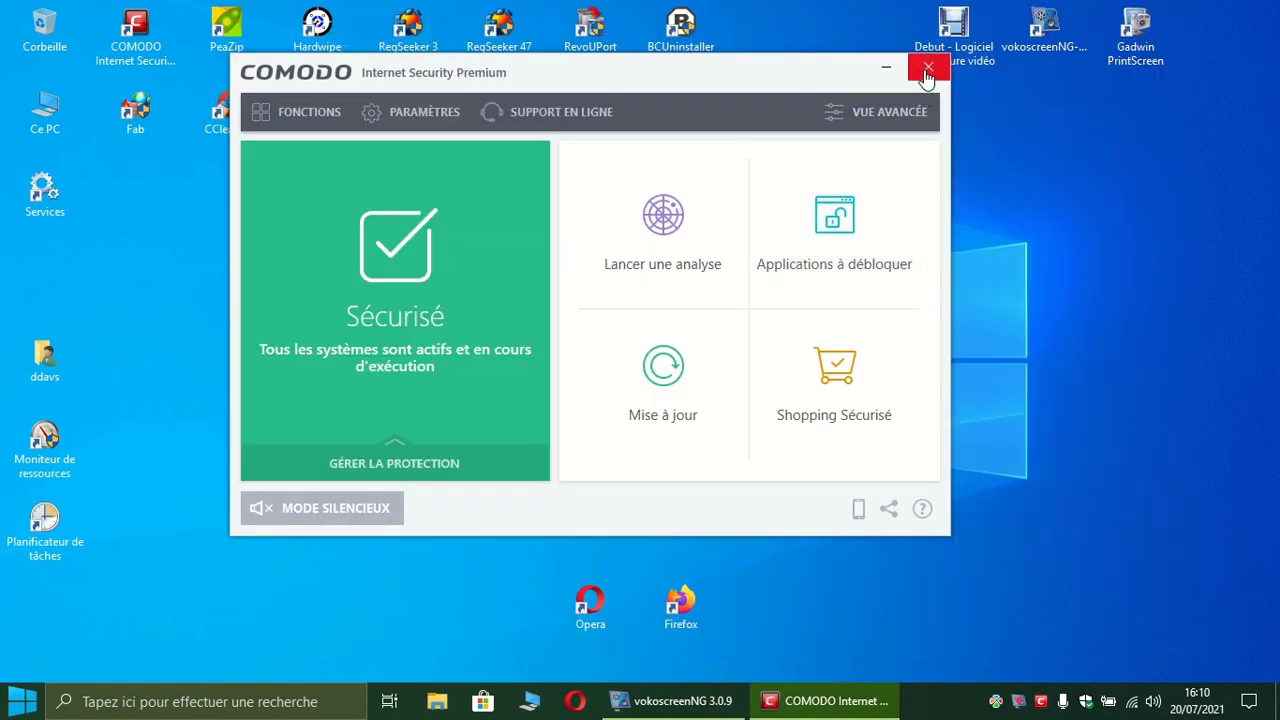
{"action": "left_click", "coordinate": [929, 77]}
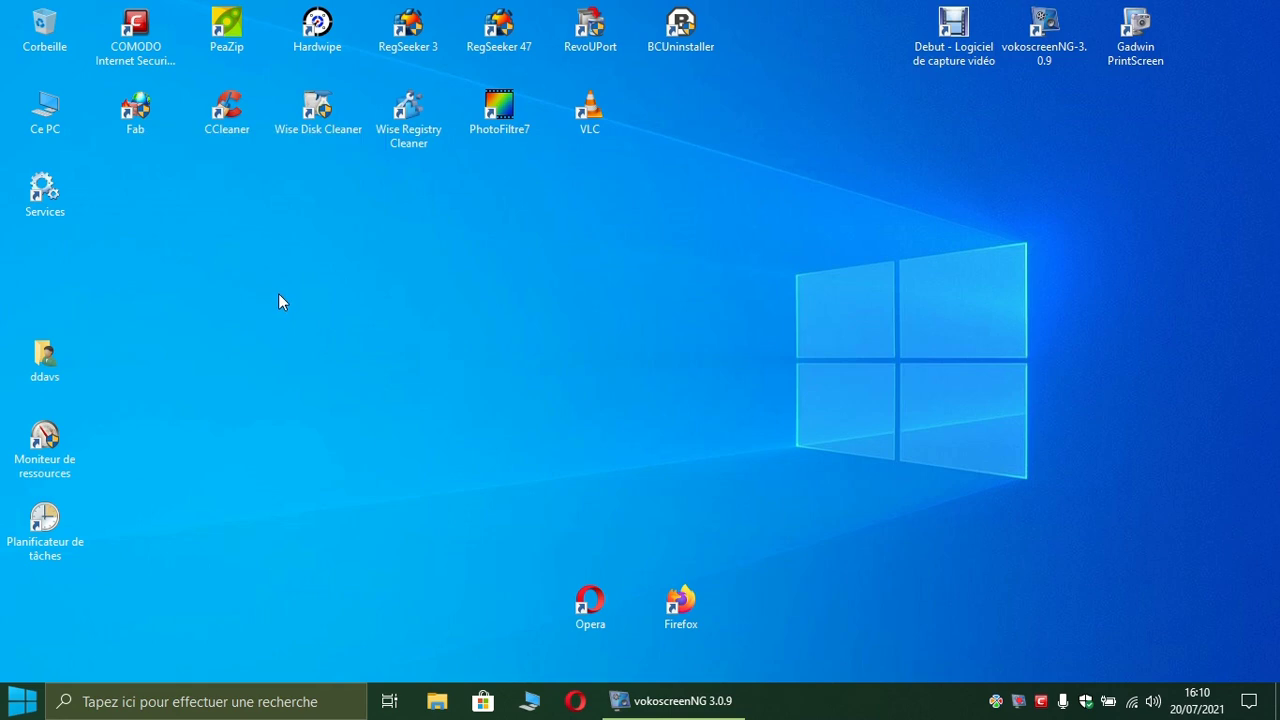
Step: Open Pare-feu Windows Defender from the Control Panel to check its status for private and public networks, and close it
{"action": "left_click", "coordinate": [22, 700]}
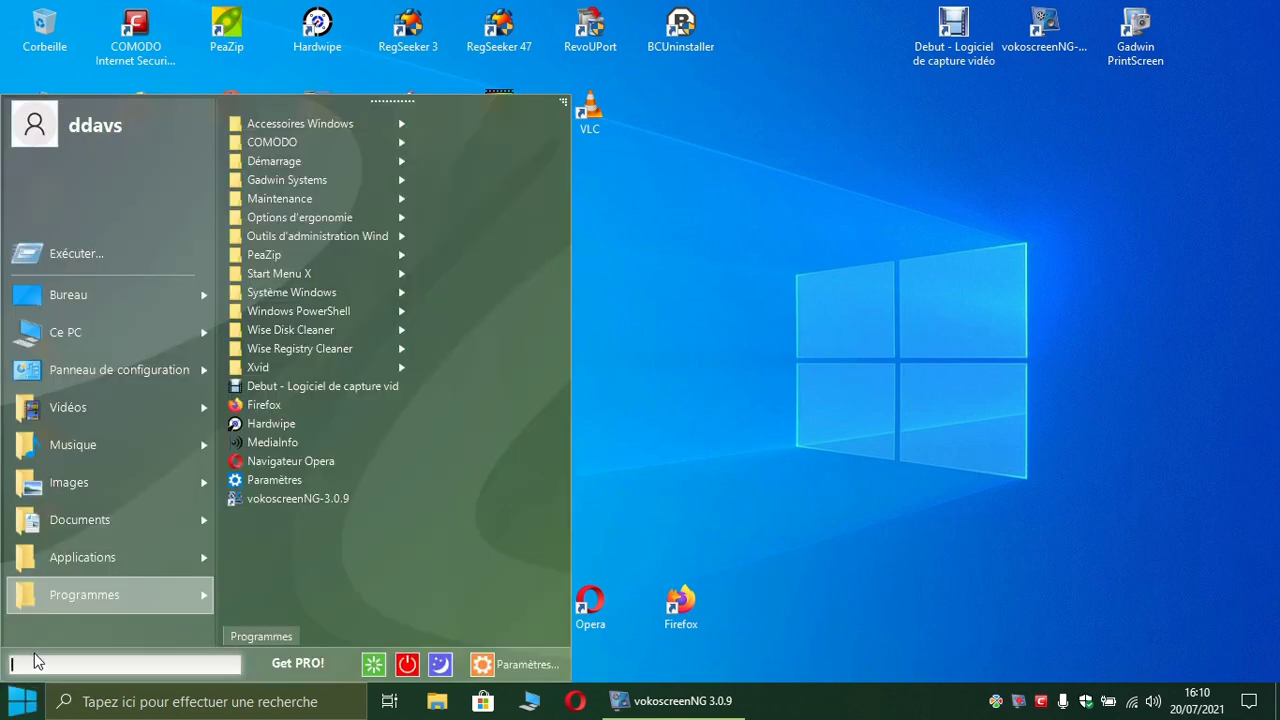
{"action": "mouse_move", "coordinate": [160, 370]}
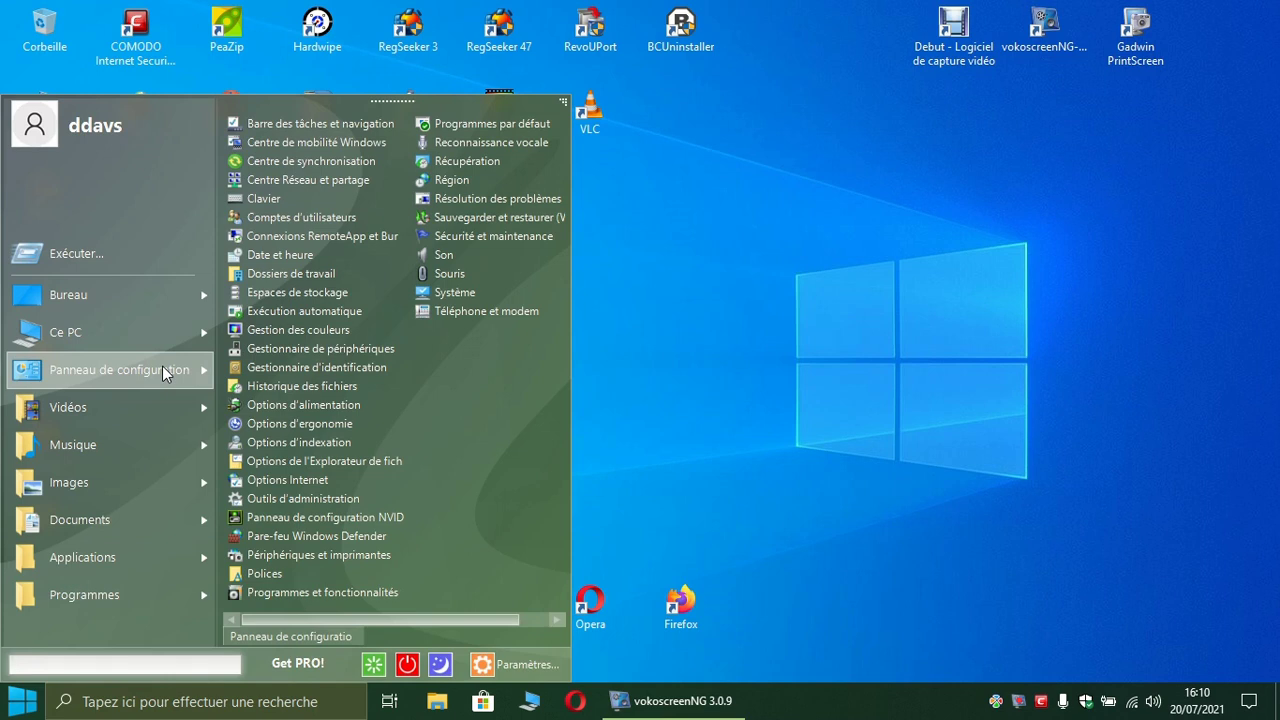
{"action": "left_click", "coordinate": [293, 534]}
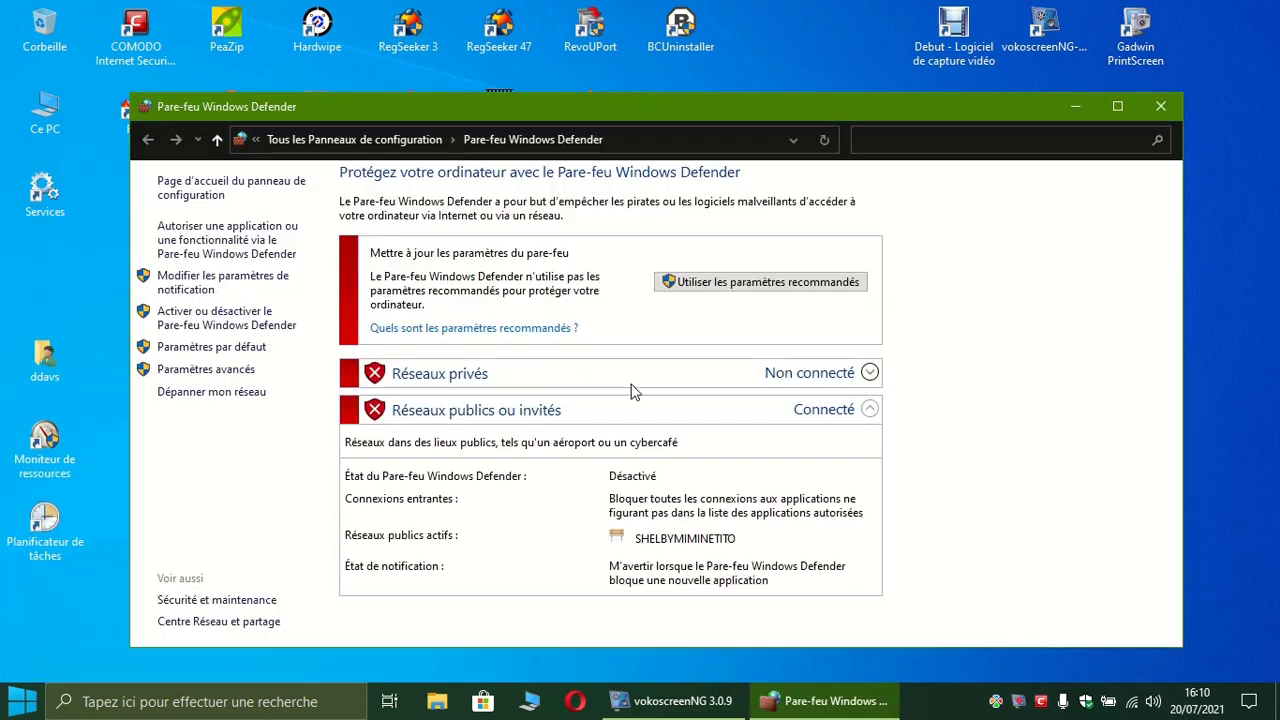
{"action": "left_click", "coordinate": [1160, 106]}
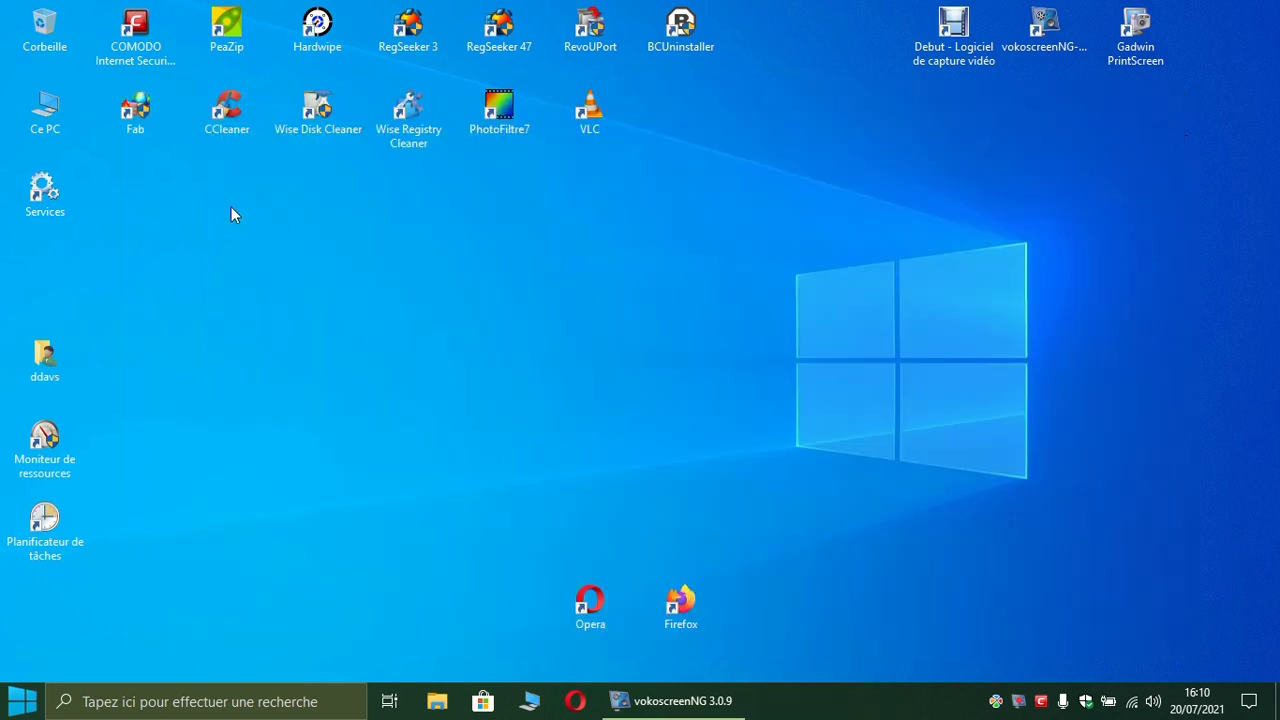
Step: Launch Wise Disk Cleaner to test whether the COMODO firewall shows an alert, and close the program
{"action": "left_click", "coordinate": [305, 124]}
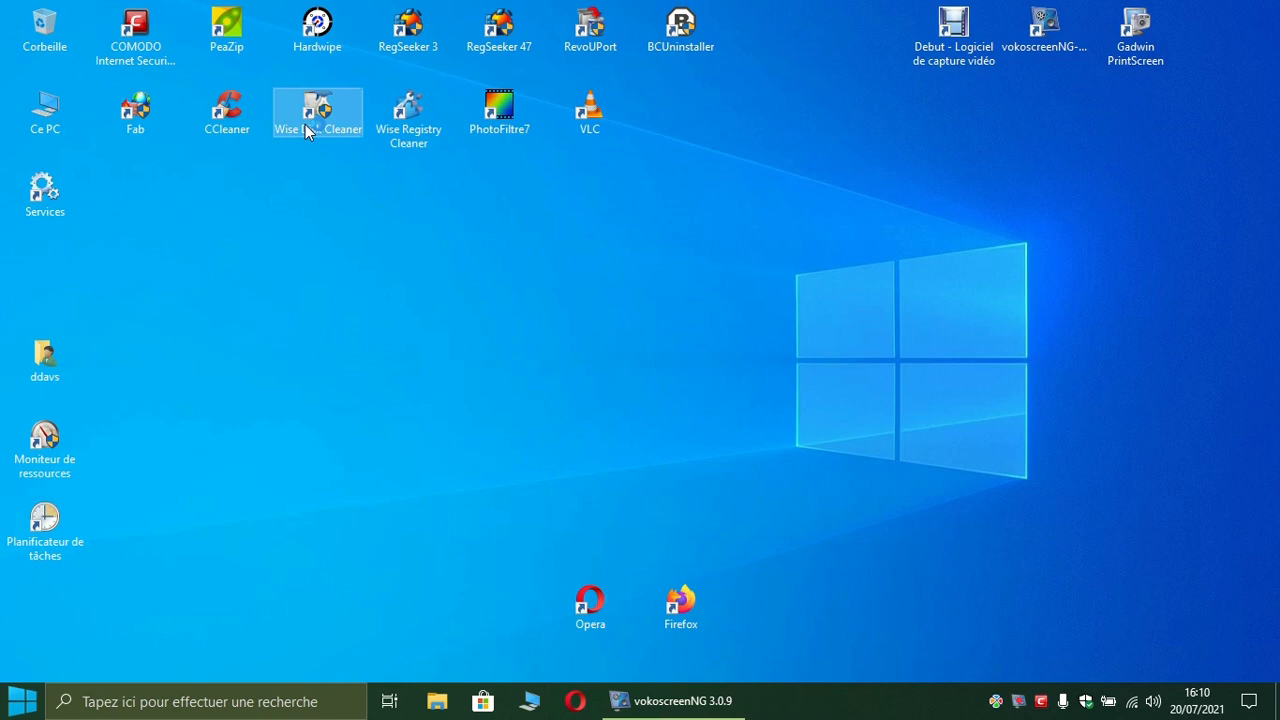
{"action": "double_click", "coordinate": [305, 124]}
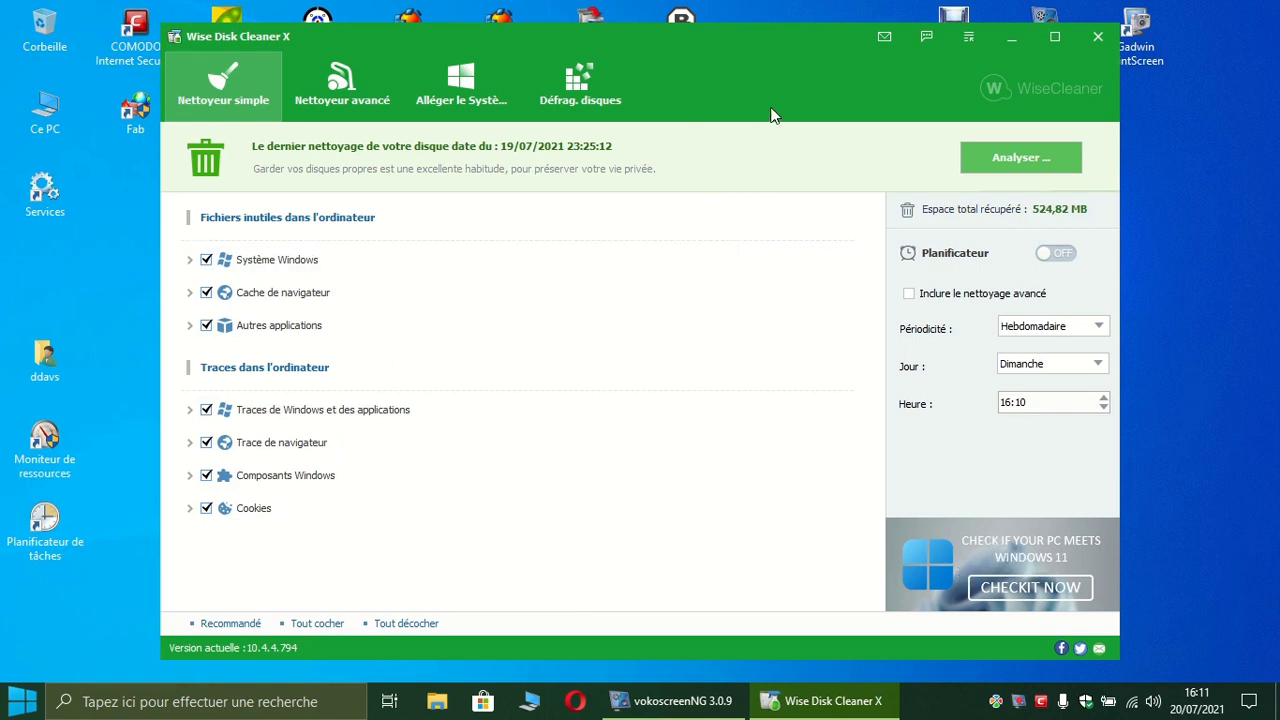
{"action": "left_click", "coordinate": [1098, 38]}
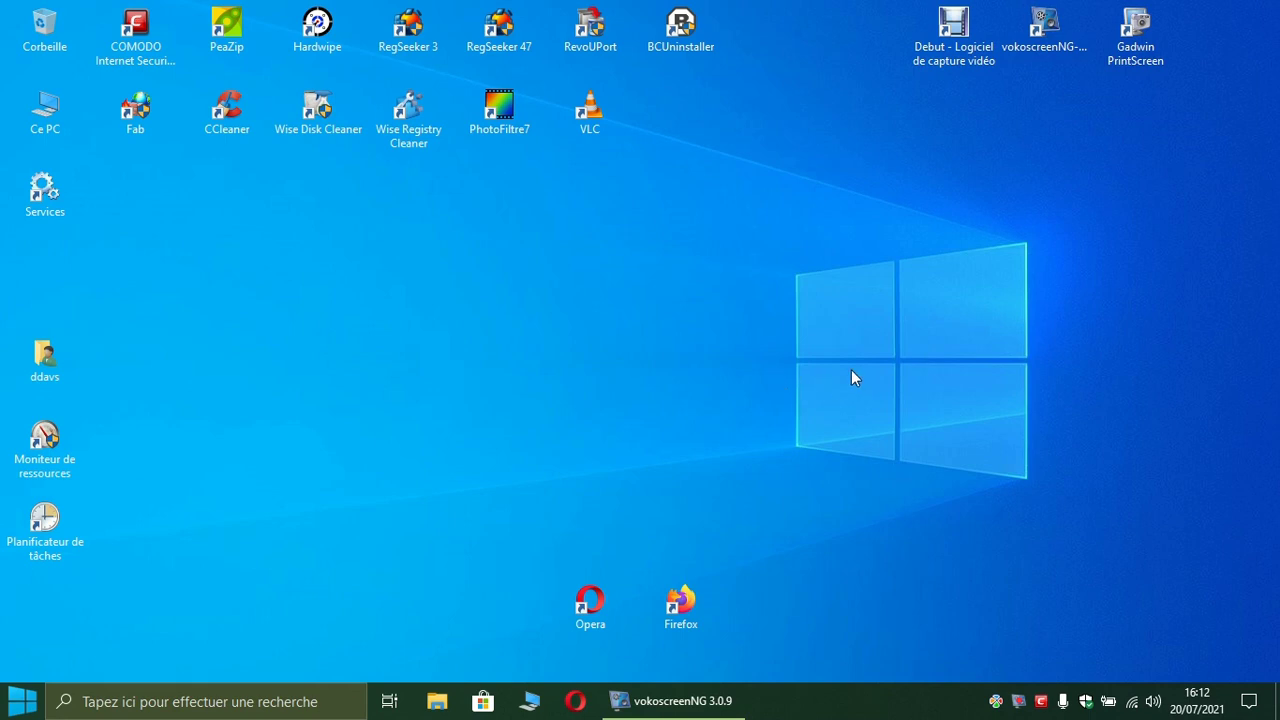
Step: Refresh the desktop and switch to the vokoscreenNG recorder window
{"action": "right_click", "coordinate": [1084, 498]}
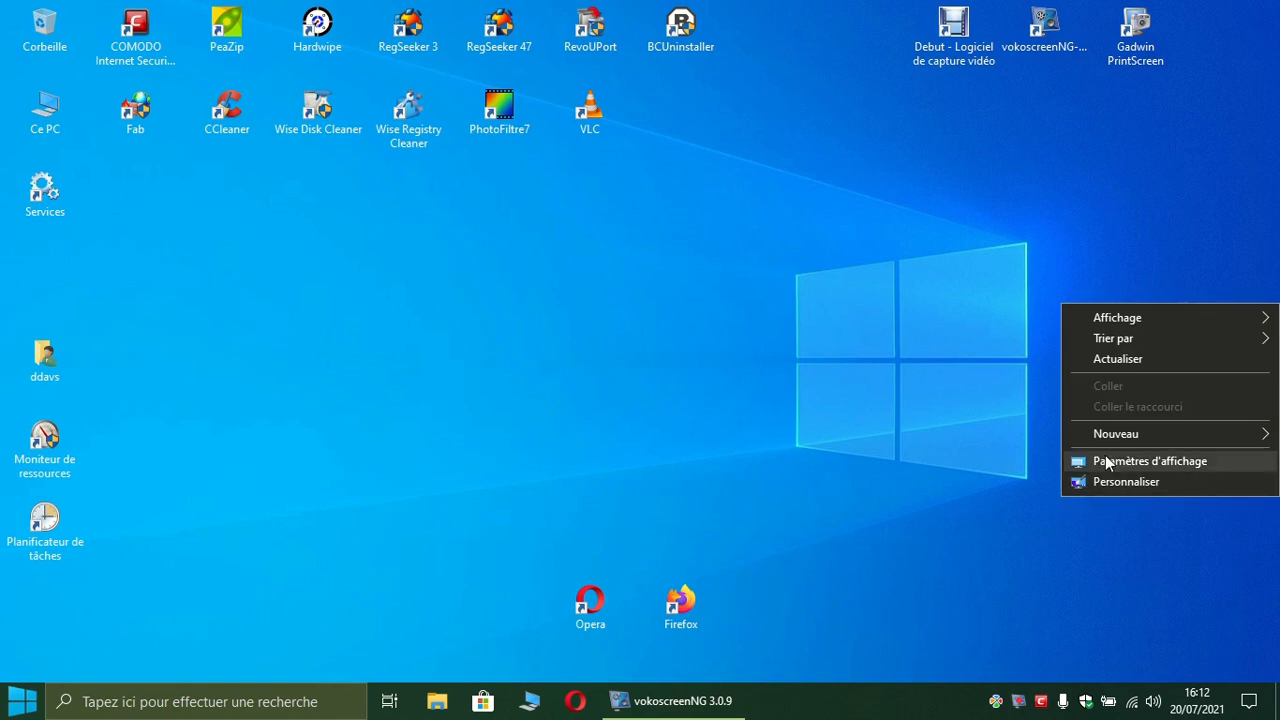
{"action": "left_click", "coordinate": [1125, 366]}
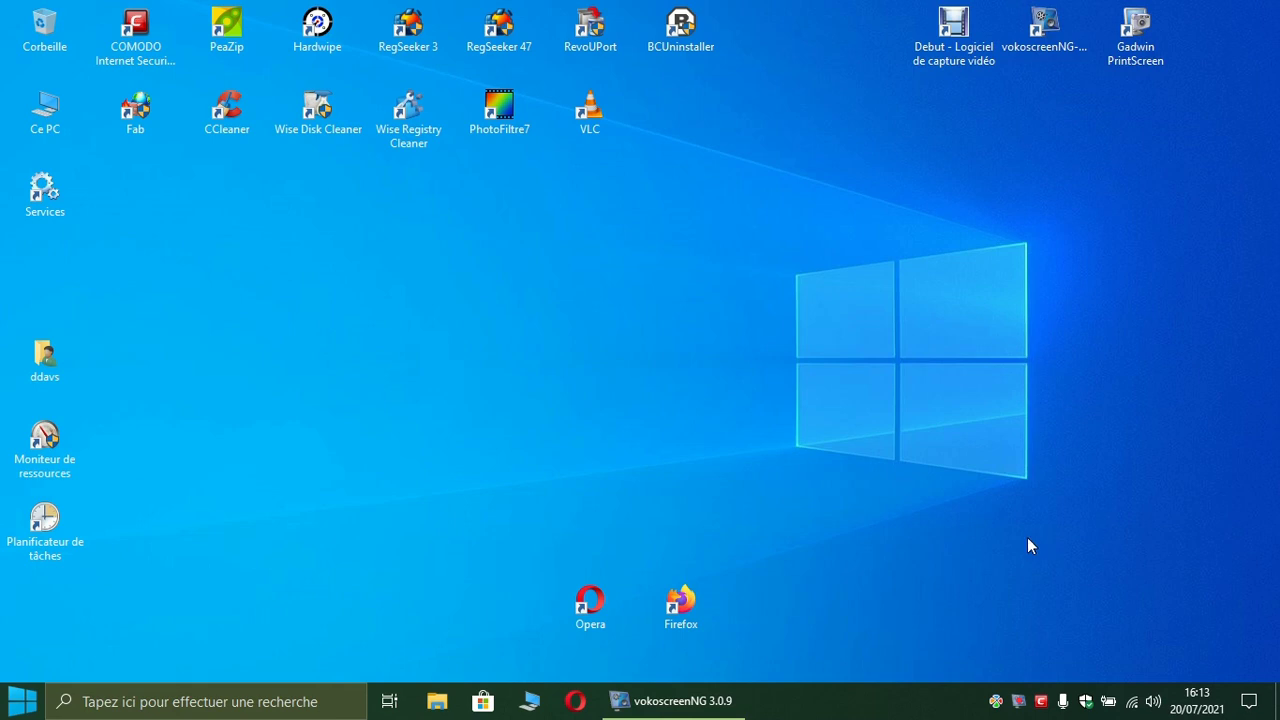
{"action": "left_click", "coordinate": [738, 701]}
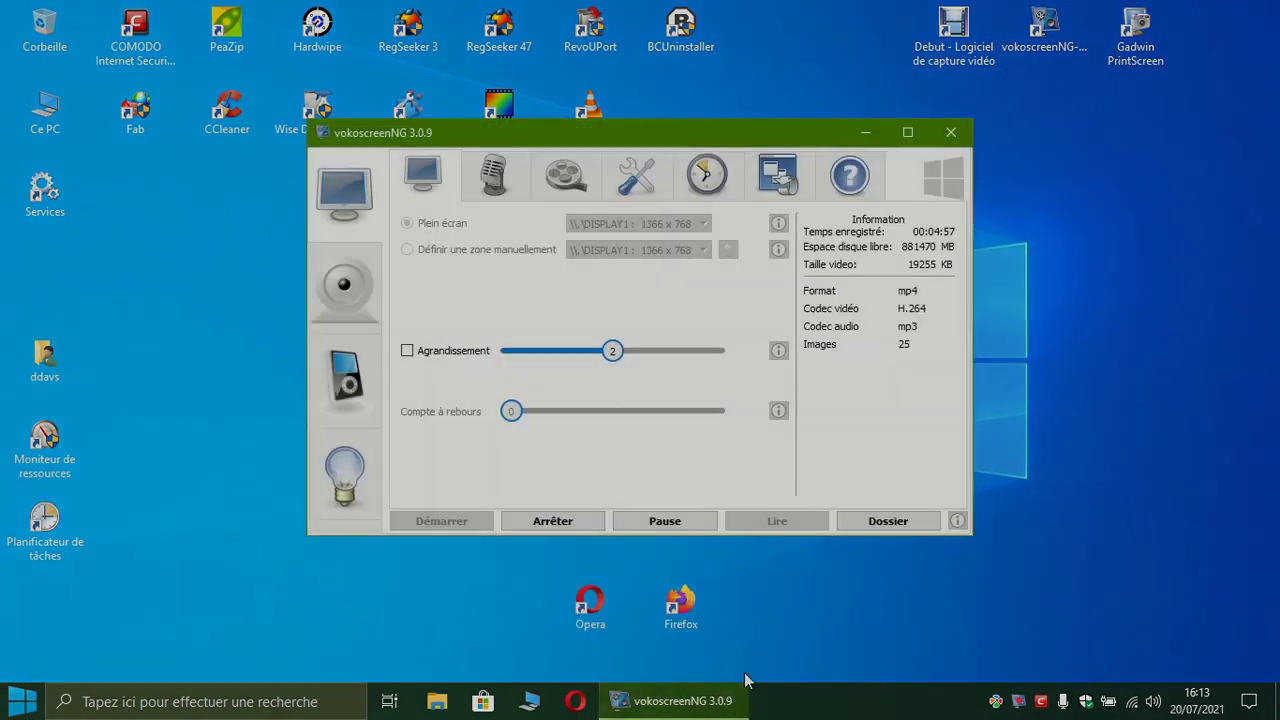